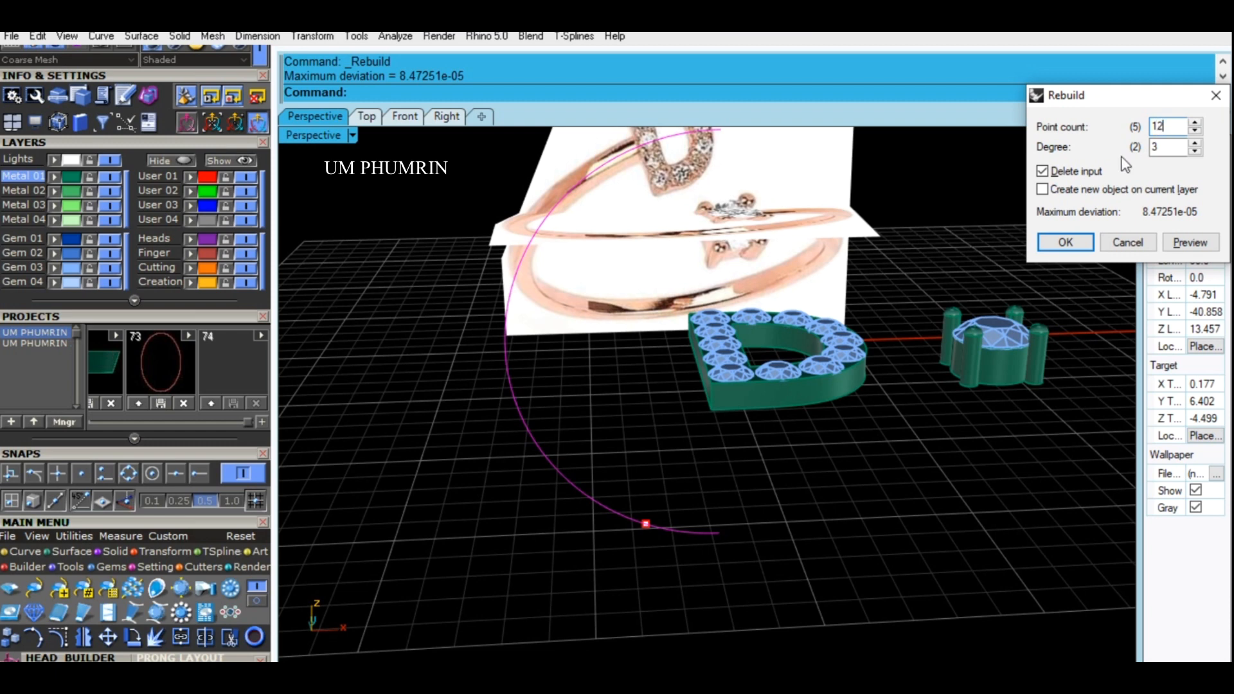
# Step: Rebuild the half-ring curve with 12 points and degree 3
pyautogui.moveTo(811, 461); pyautogui.dragTo(824, 471, button='right')
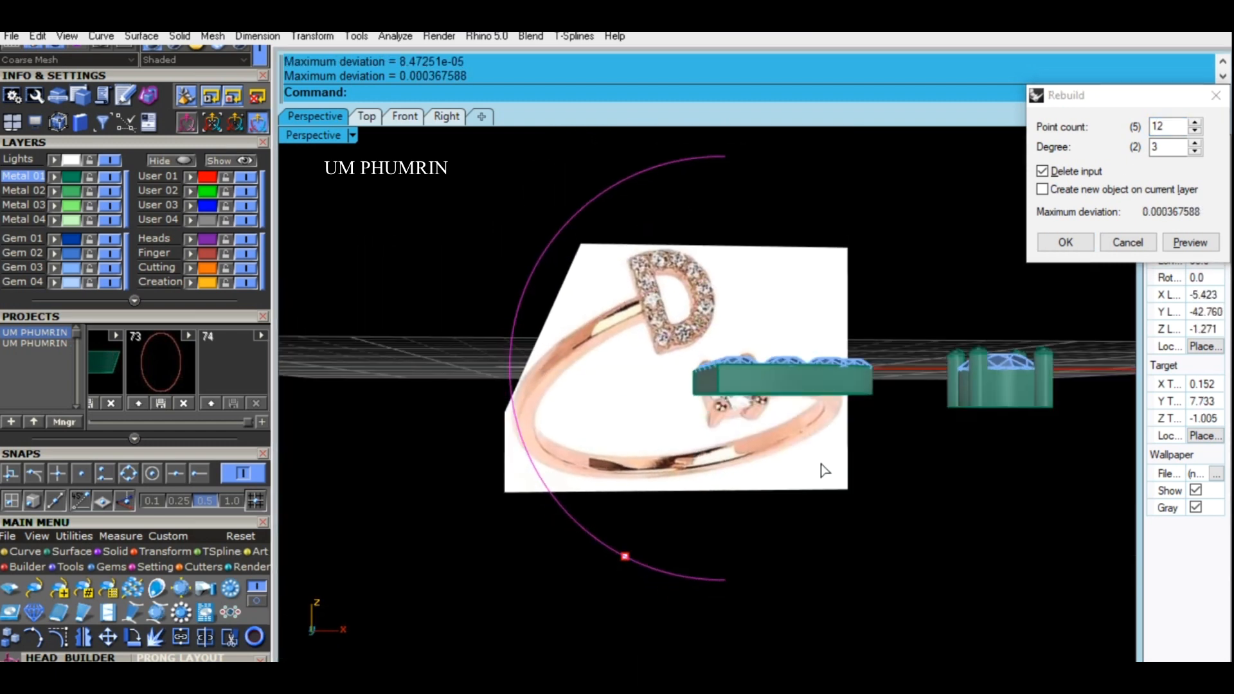
pyautogui.press('Return')
pyautogui.scroll(-5, 742, 408)
pyautogui.moveTo(661, 309); pyautogui.dragTo(605, 399, button='right')
pyautogui.click(785, 512)
# Step: Select the half-ring rail curve and start adding profiles to it with Profile Placer
pyautogui.moveTo(641, 532); pyautogui.dragTo(582, 454)
pyautogui.keyDown('shift'); pyautogui.moveTo(608, 419); pyautogui.dragTo(622, 447, button='right'); pyautogui.keyUp('shift')
pyautogui.write('aa')
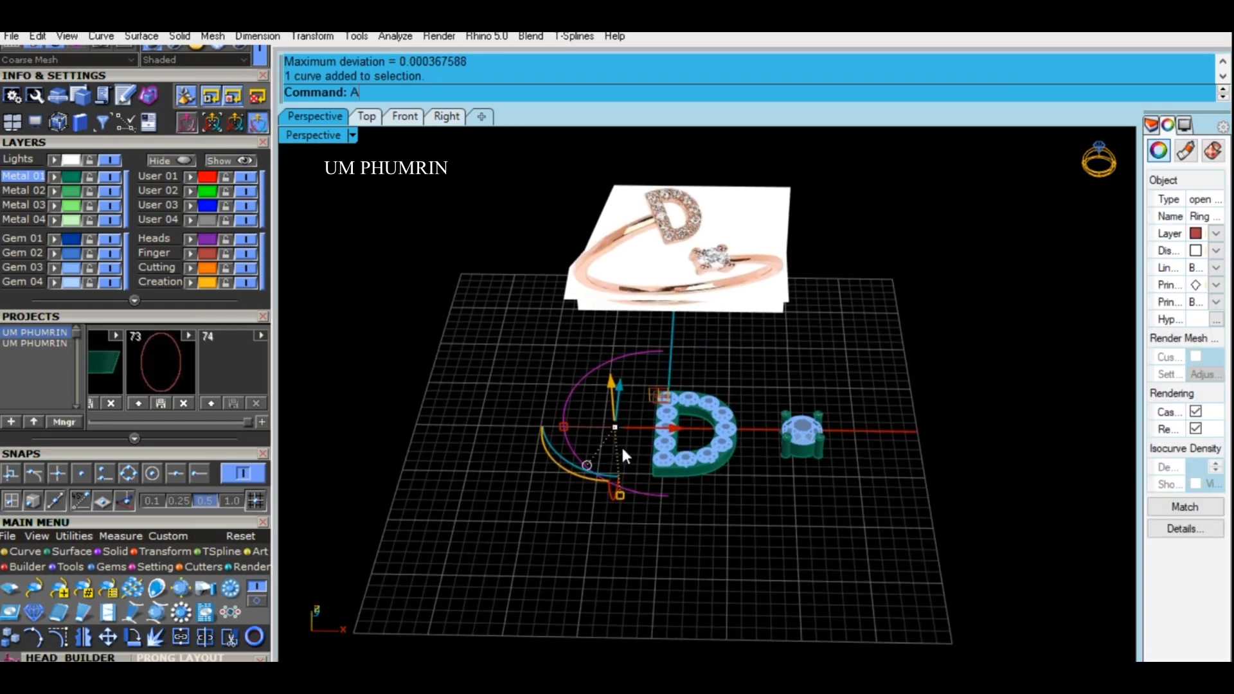
pyautogui.press('Return')
pyautogui.press('Return')
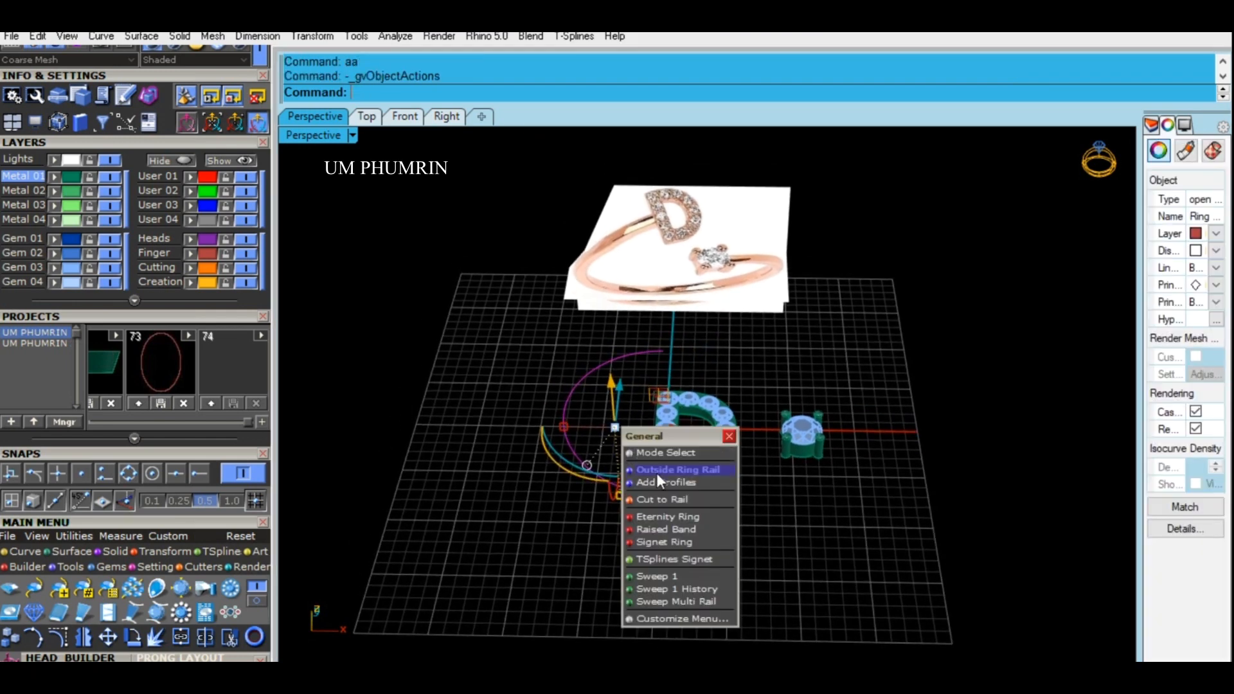
pyautogui.click(679, 481)
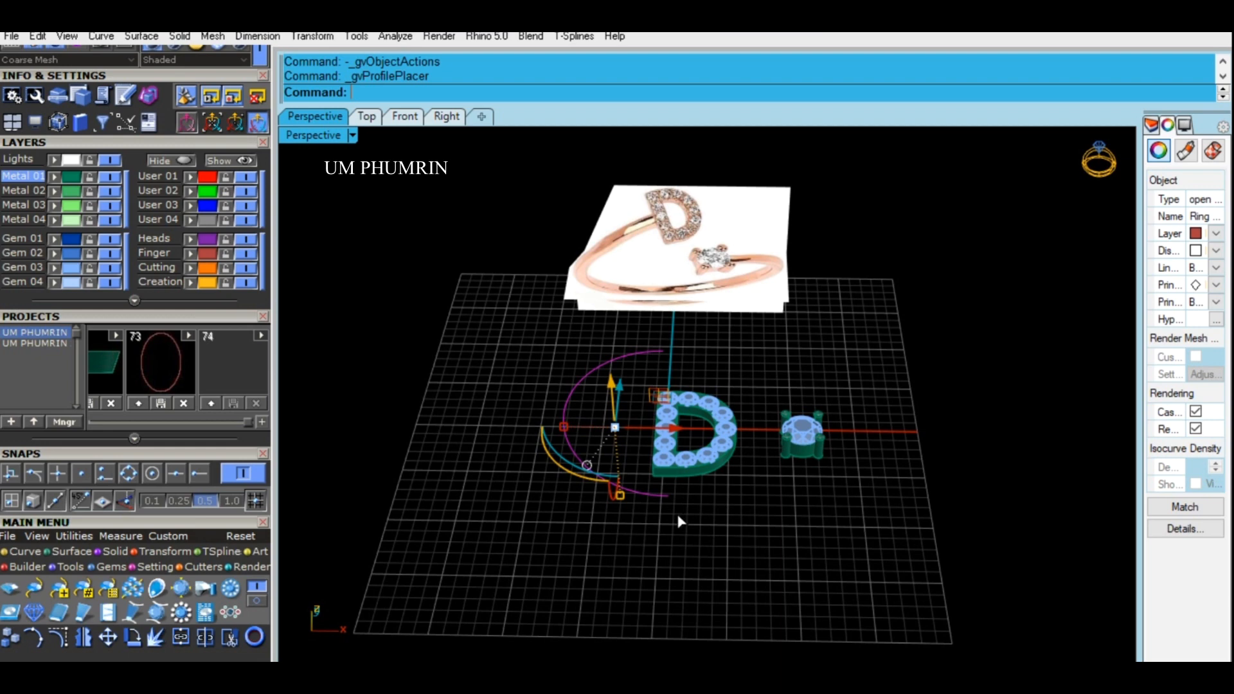
pyautogui.moveTo(702, 537); pyautogui.dragTo(675, 516, button='right')
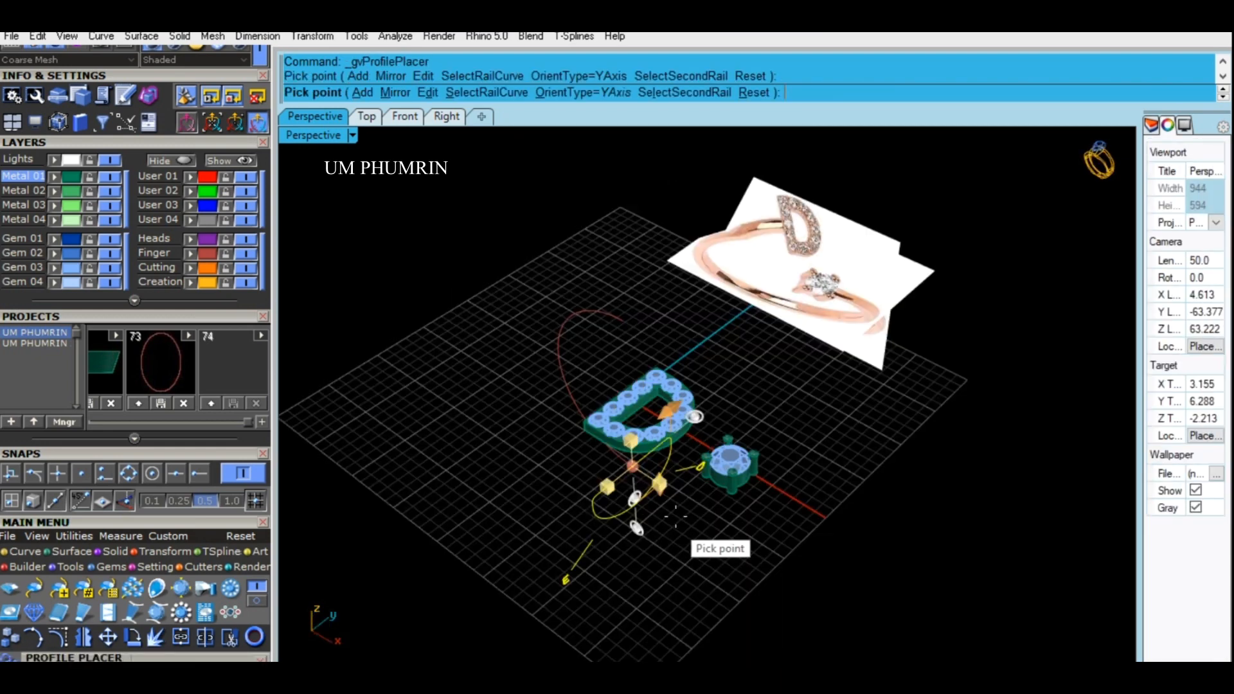
pyautogui.scroll(3, 675, 516)
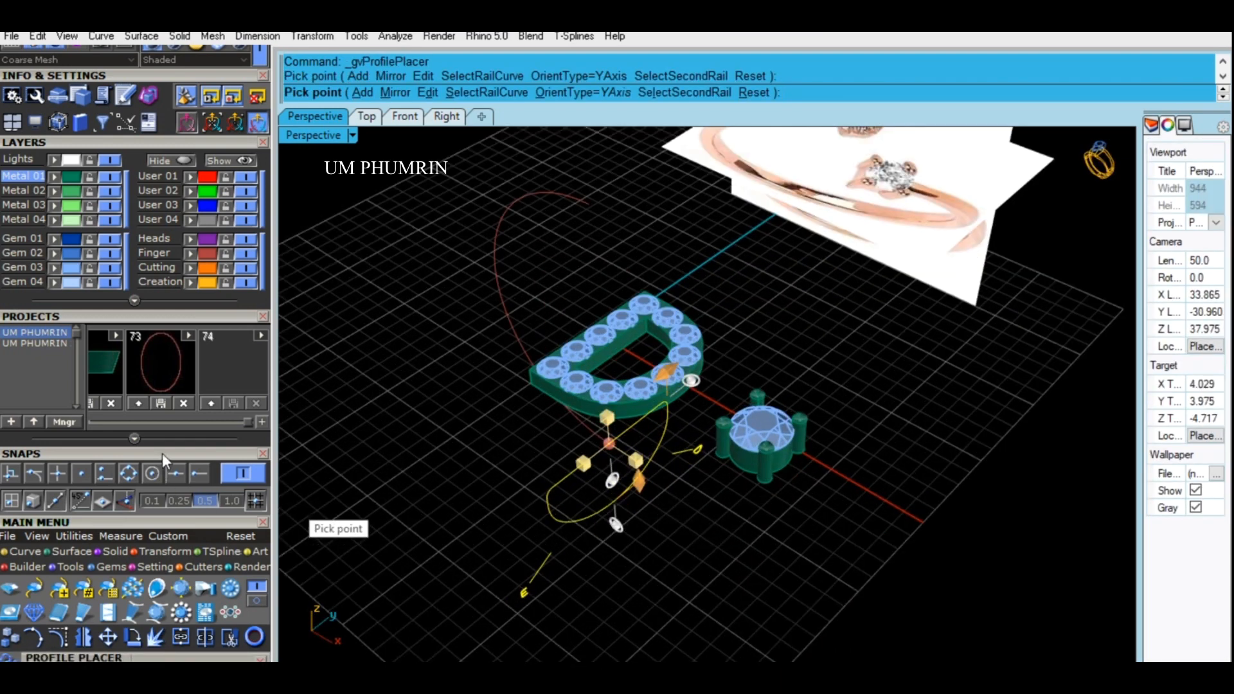
# Step: Choose the shank profile shape profileplacer_04.cpt for the profile at the base of the rail
pyautogui.scroll(-4, 164, 460)
pyautogui.click(141, 443)
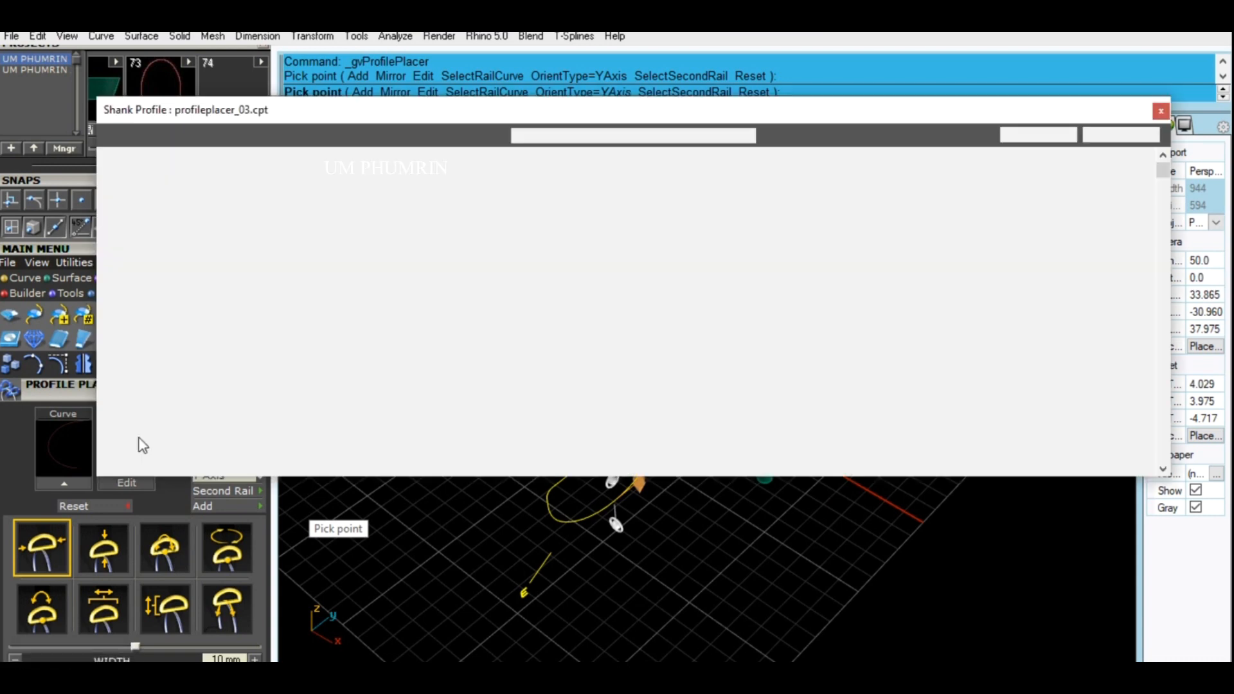
pyautogui.scroll(-3, 564, 347)
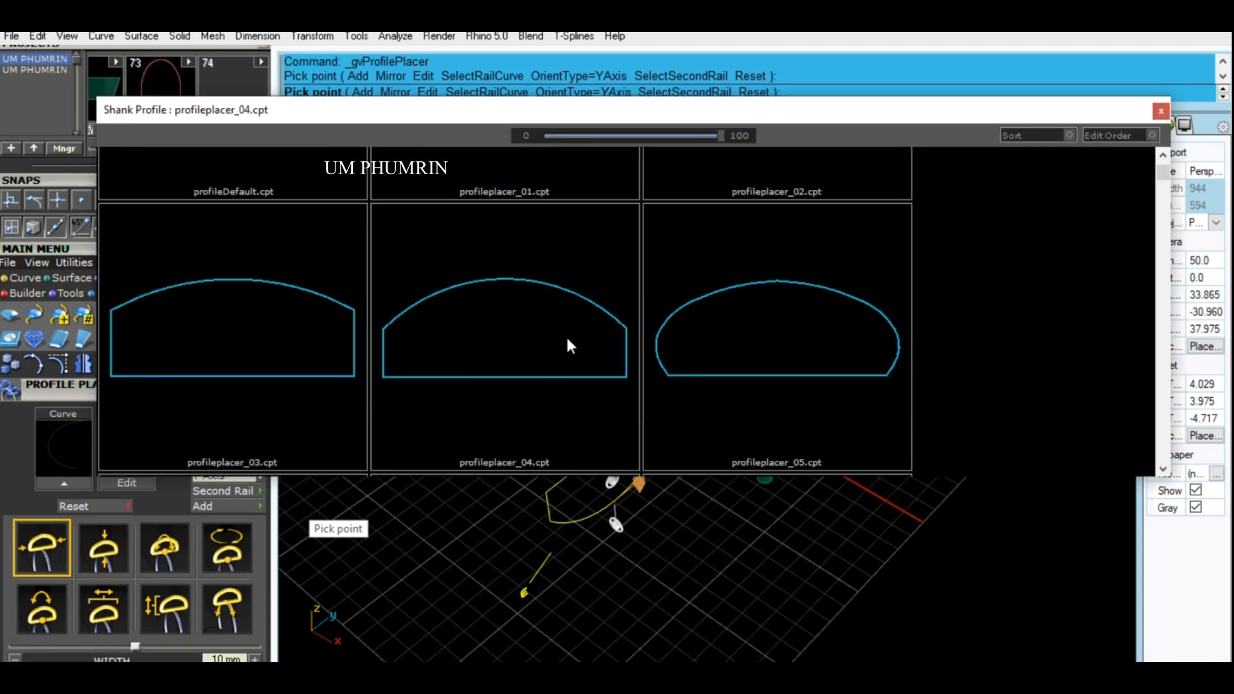
pyautogui.click(536, 358)
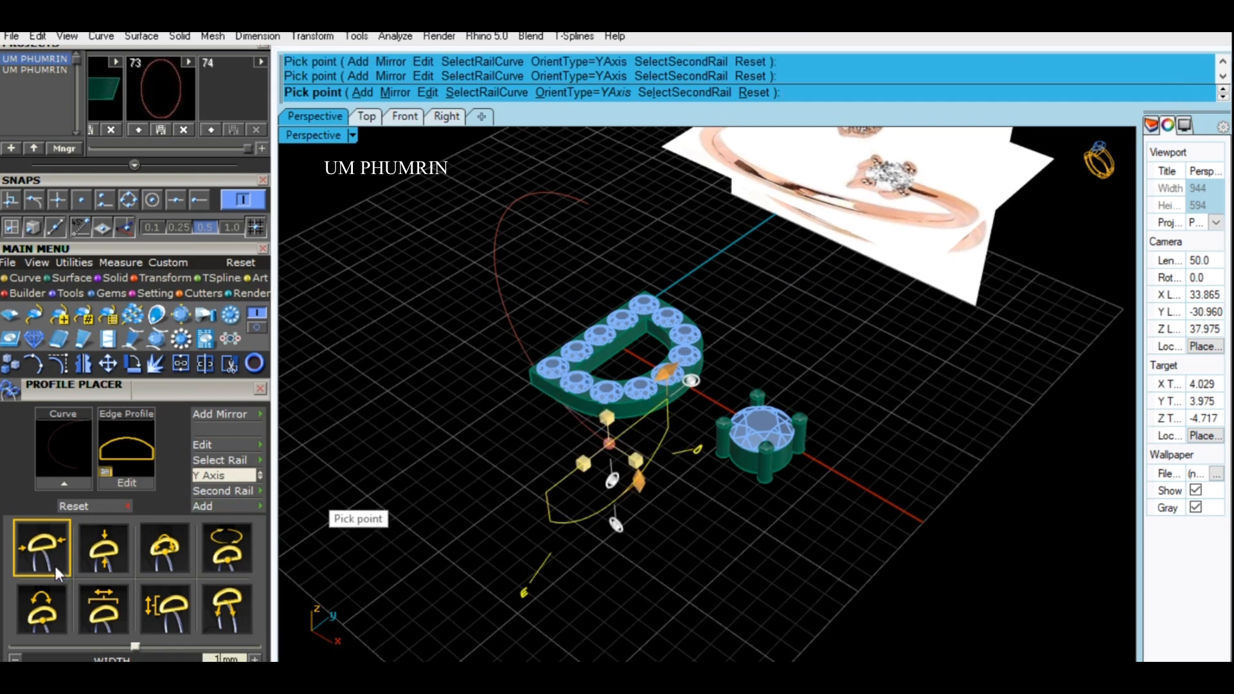
# Step: Set the profile's height and width to 1.4 mm each and finish placing it on the rail
pyautogui.write('1.2')
pyautogui.press('Return')
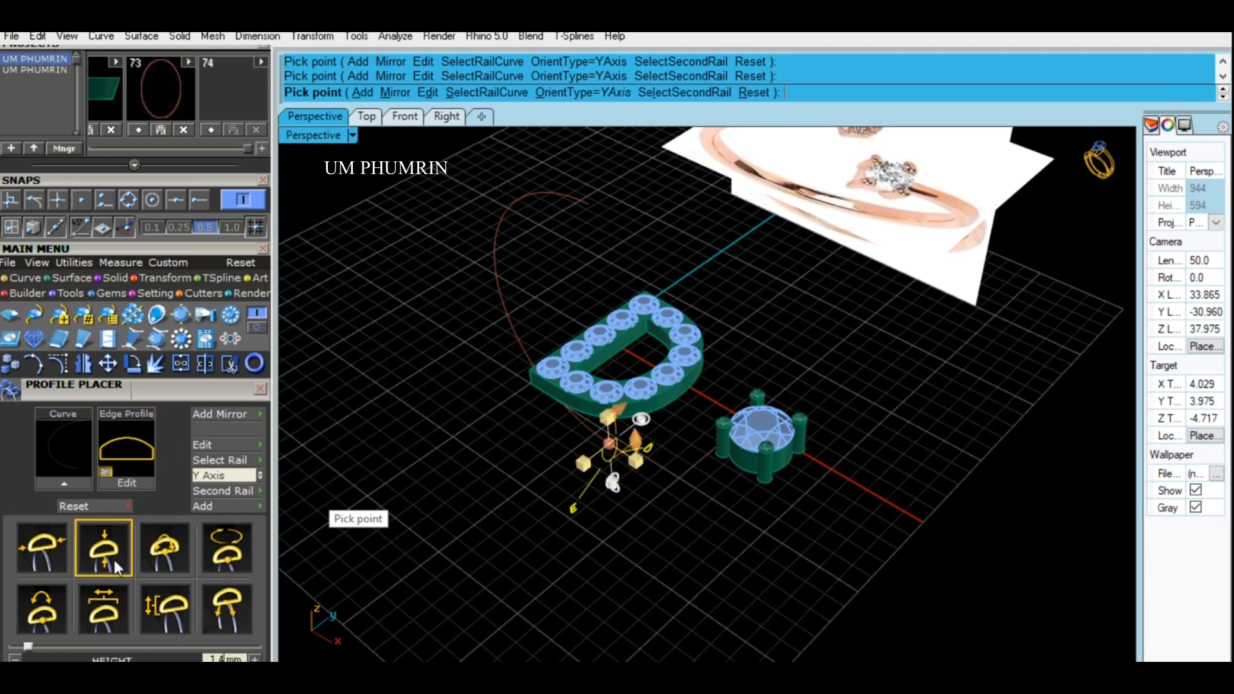
pyautogui.moveTo(735, 459); pyautogui.dragTo(726, 373, button='right')
pyautogui.scroll(4, 614, 431)
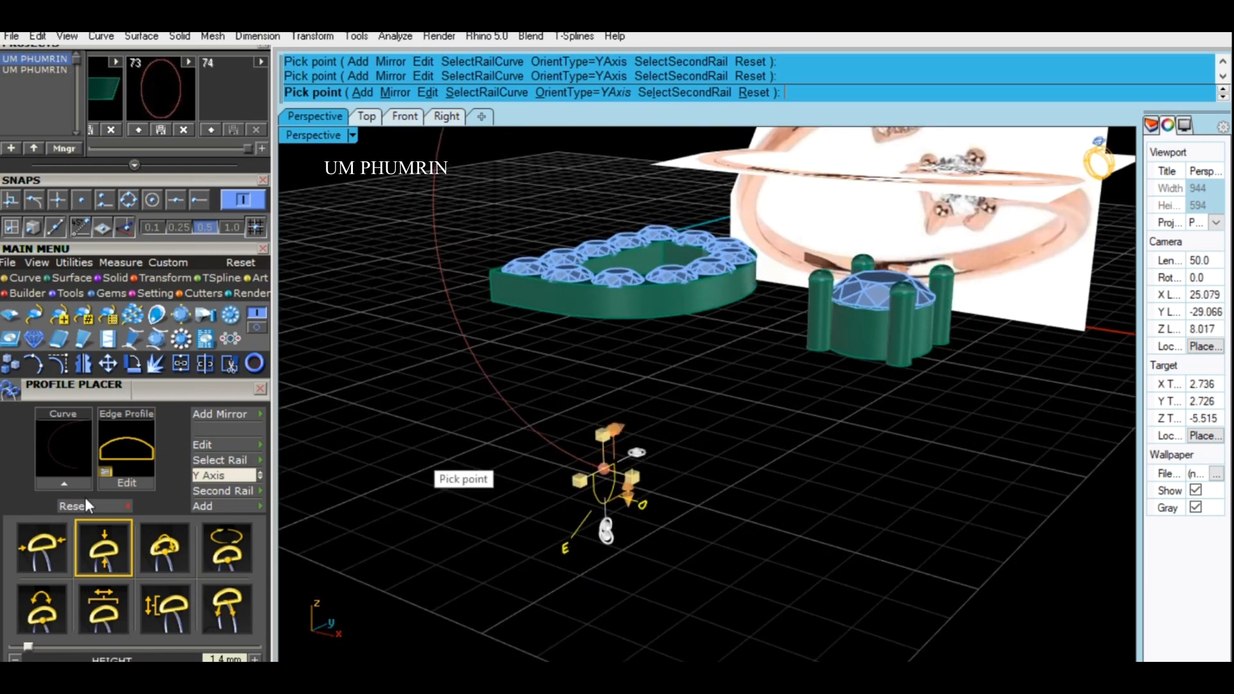
pyautogui.click(44, 554)
pyautogui.write('1.4')
pyautogui.press('Return')
pyautogui.scroll(-2, 655, 529)
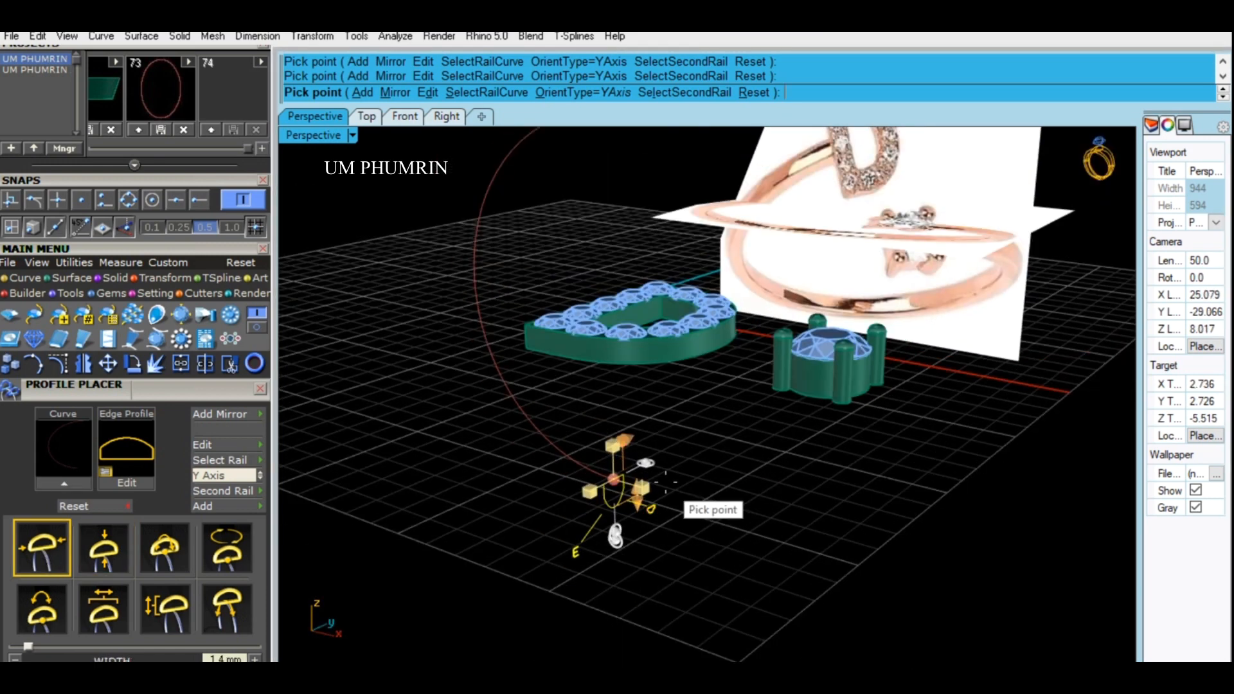
pyautogui.rightClick(681, 452)
# Step: Sweep the placed profile along the half-ring curve as a one-rail sweep
pyautogui.click(545, 439)
pyautogui.write('sw1')
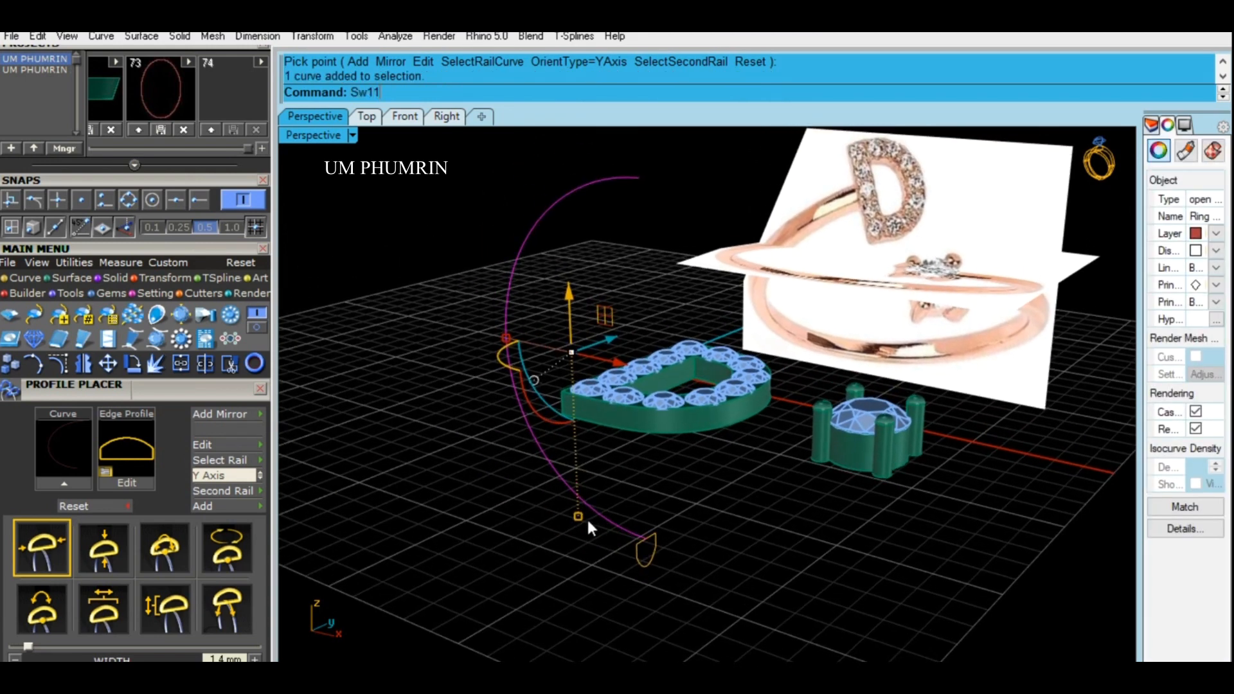
pyautogui.press('Return')
pyautogui.rightClick(641, 558)
pyautogui.scroll(-6, 561, 504)
pyautogui.moveTo(560, 504); pyautogui.dragTo(719, 540, button='right')
pyautogui.scroll(4, 658, 461)
pyautogui.moveTo(658, 461); pyautogui.dragTo(561, 223, button='right')
pyautogui.scroll(4, 561, 223)
# Step: Hide the swept half band's isocurves and rotate a copy of it half a turn about the origin in the Top view
pyautogui.click(573, 254)
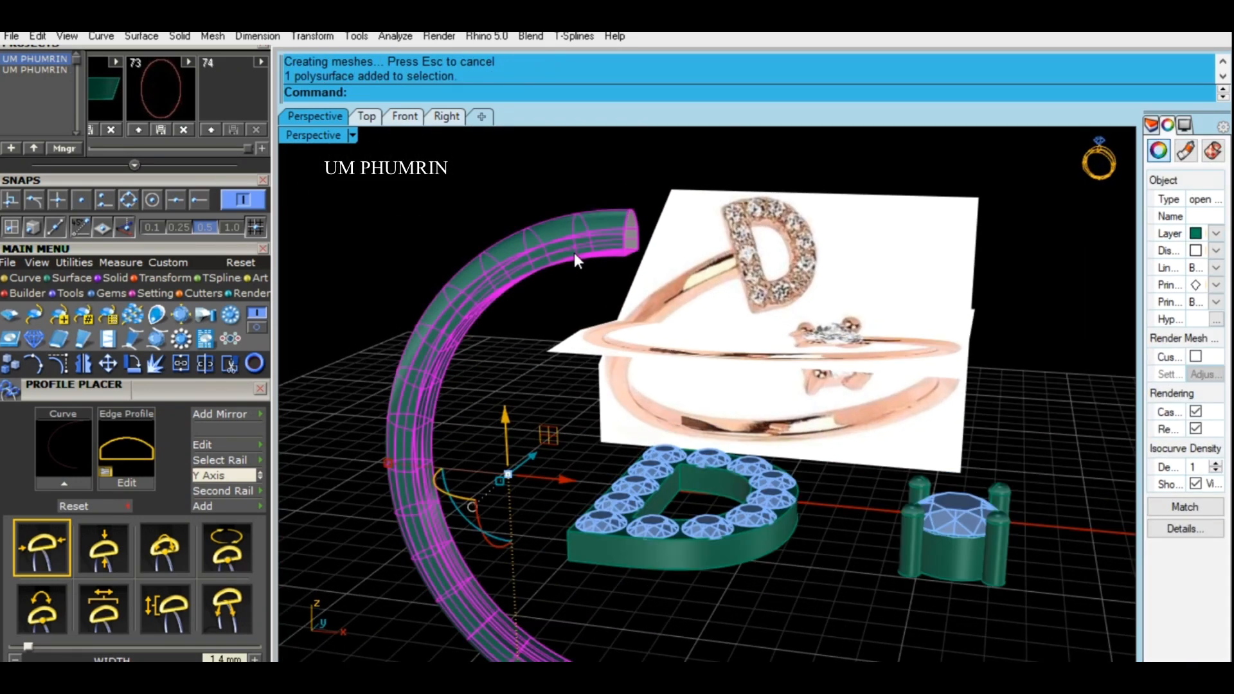
pyautogui.click(1195, 485)
pyautogui.click(370, 116)
pyautogui.scroll(-4, 618, 310)
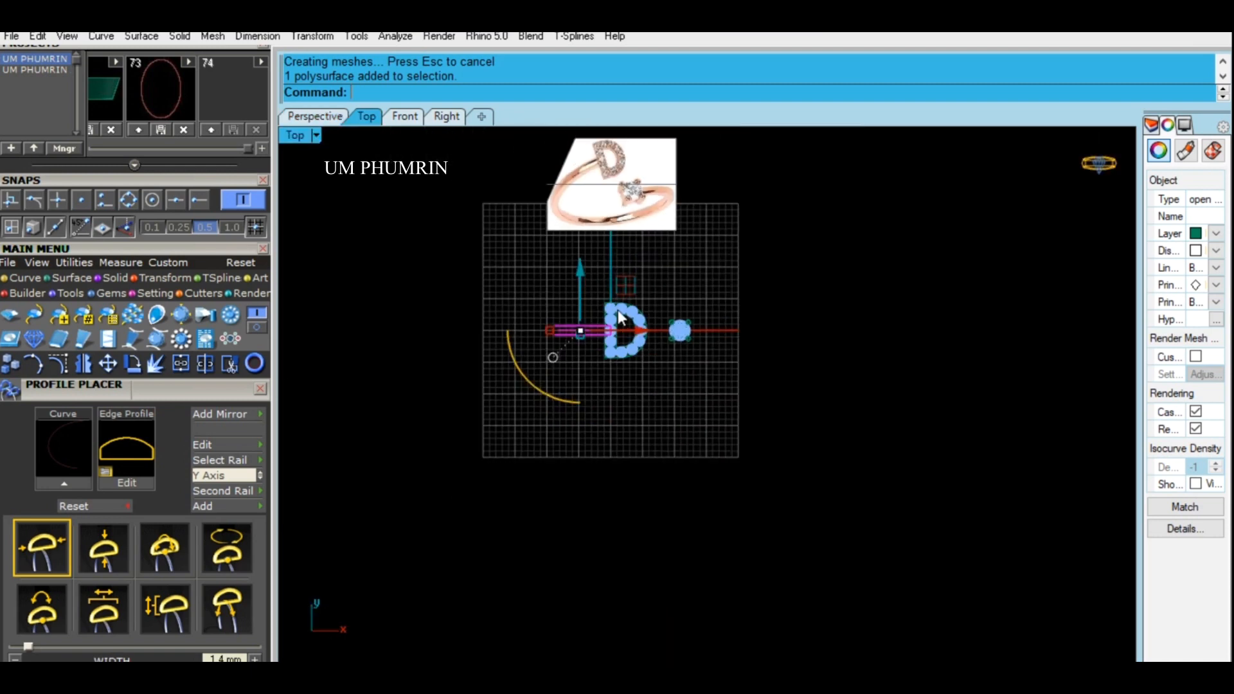
pyautogui.moveTo(618, 309); pyautogui.dragTo(655, 415, button='right')
pyautogui.write('r')
pyautogui.press('Return')
pyautogui.write('0')
pyautogui.press('Return')
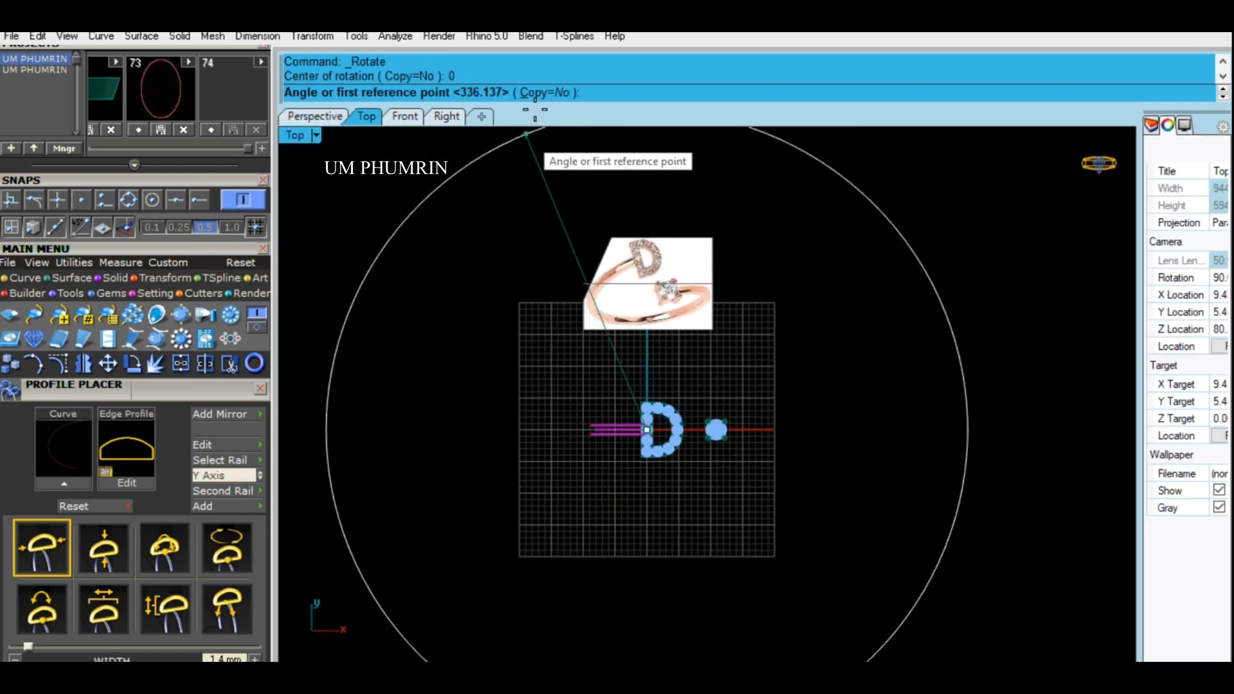
pyautogui.click(533, 92)
pyautogui.click(646, 352)
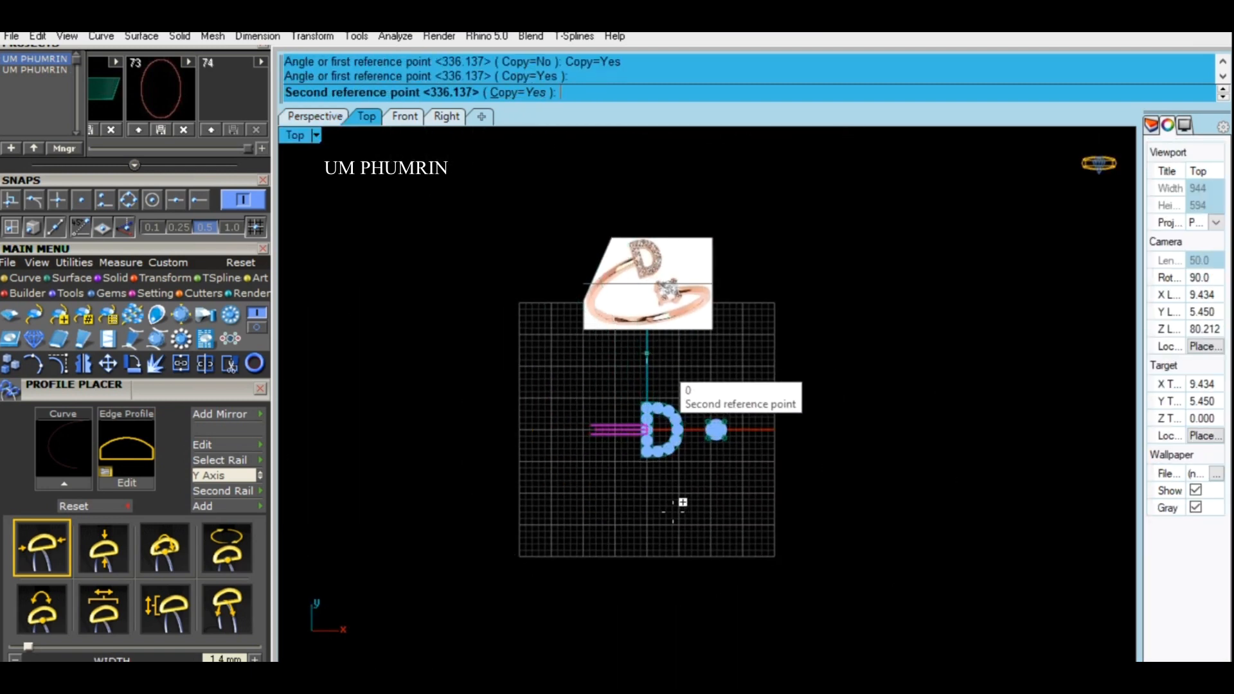
pyautogui.click(635, 541)
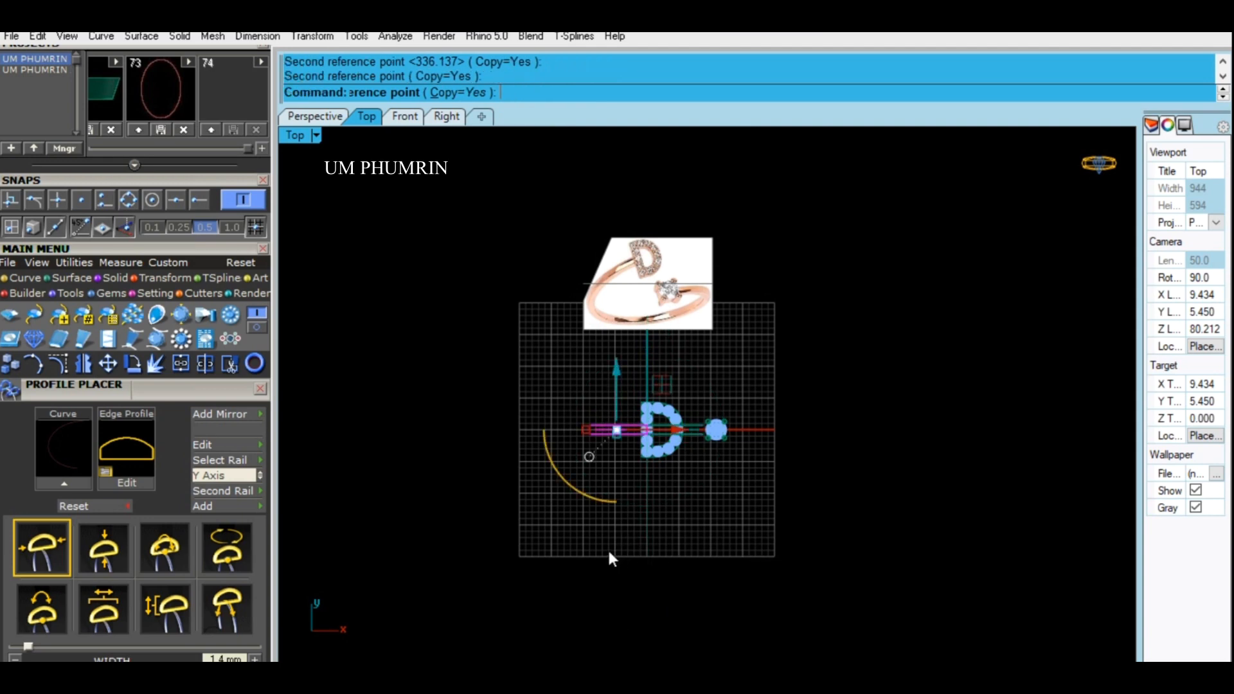
# Step: Put both halves of the ring band on the Metal 02 layer and lock that layer
pyautogui.click(315, 116)
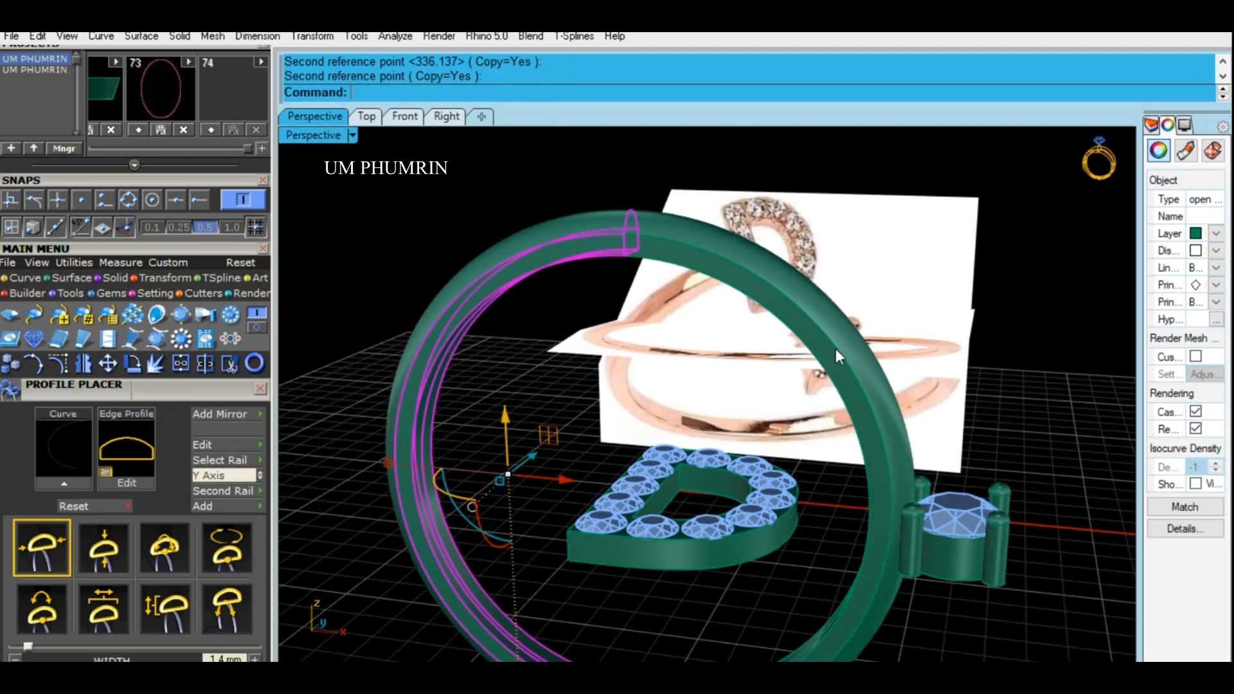
pyautogui.keyDown('shift'); pyautogui.click(835, 350); pyautogui.keyUp('shift')
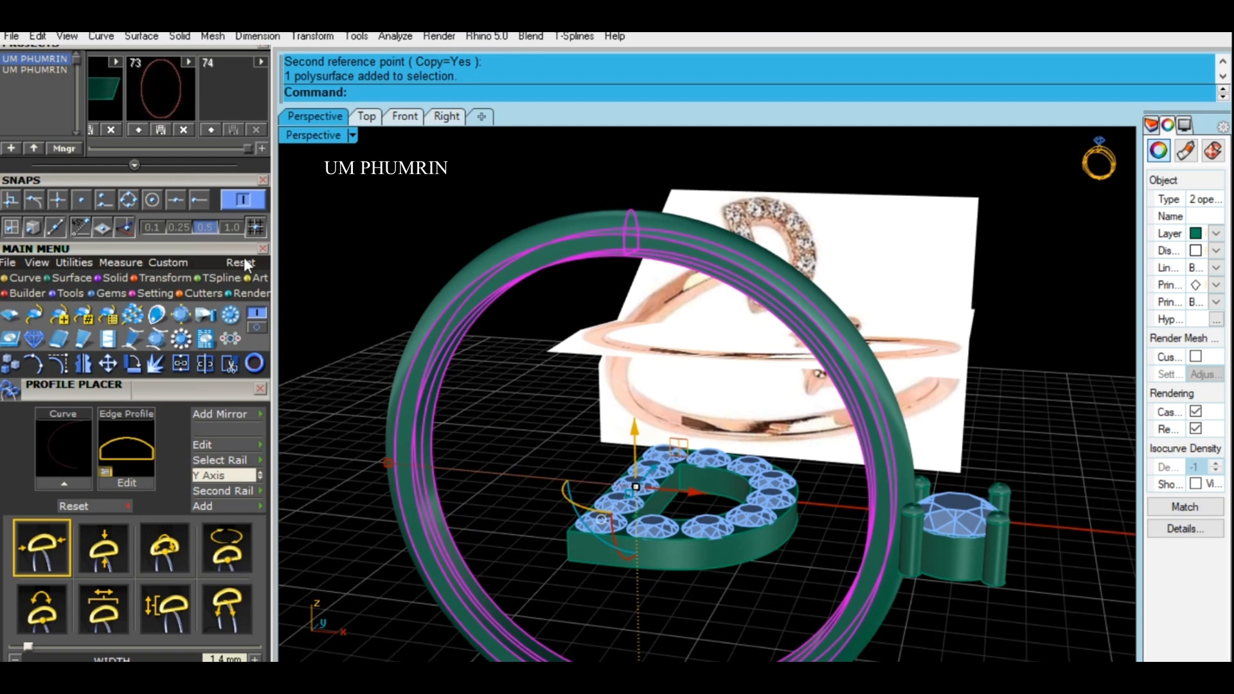
pyautogui.scroll(5, 115, 290)
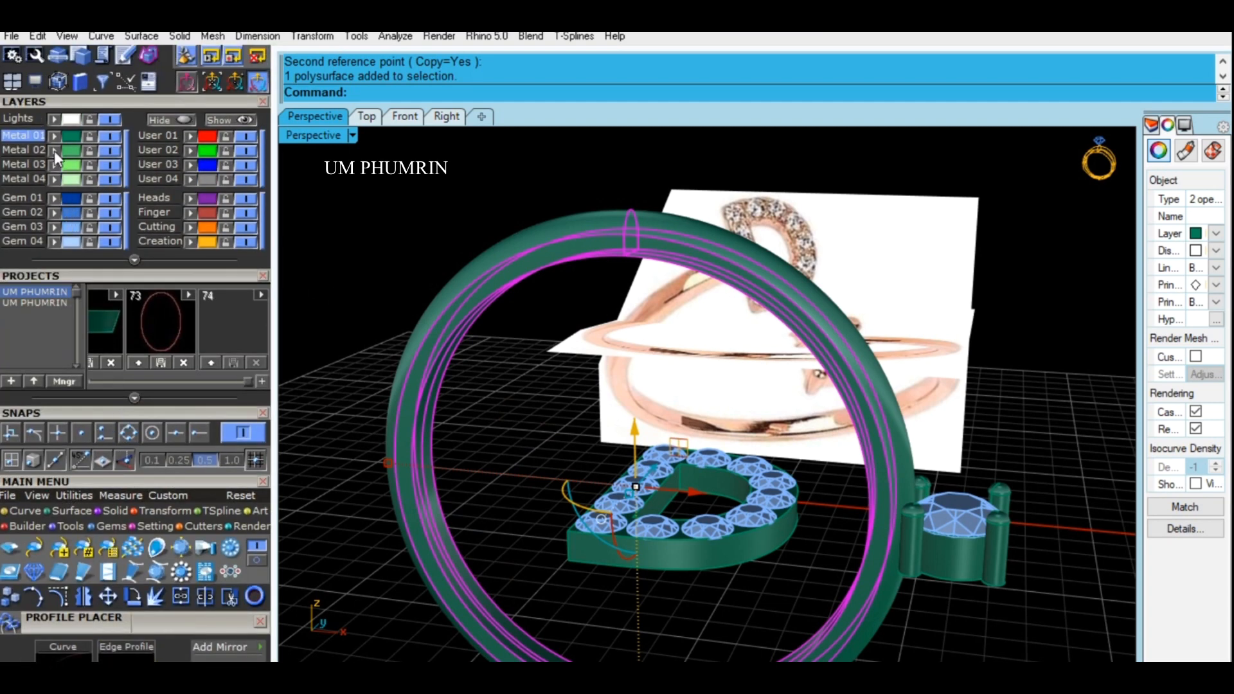
pyautogui.click(90, 151)
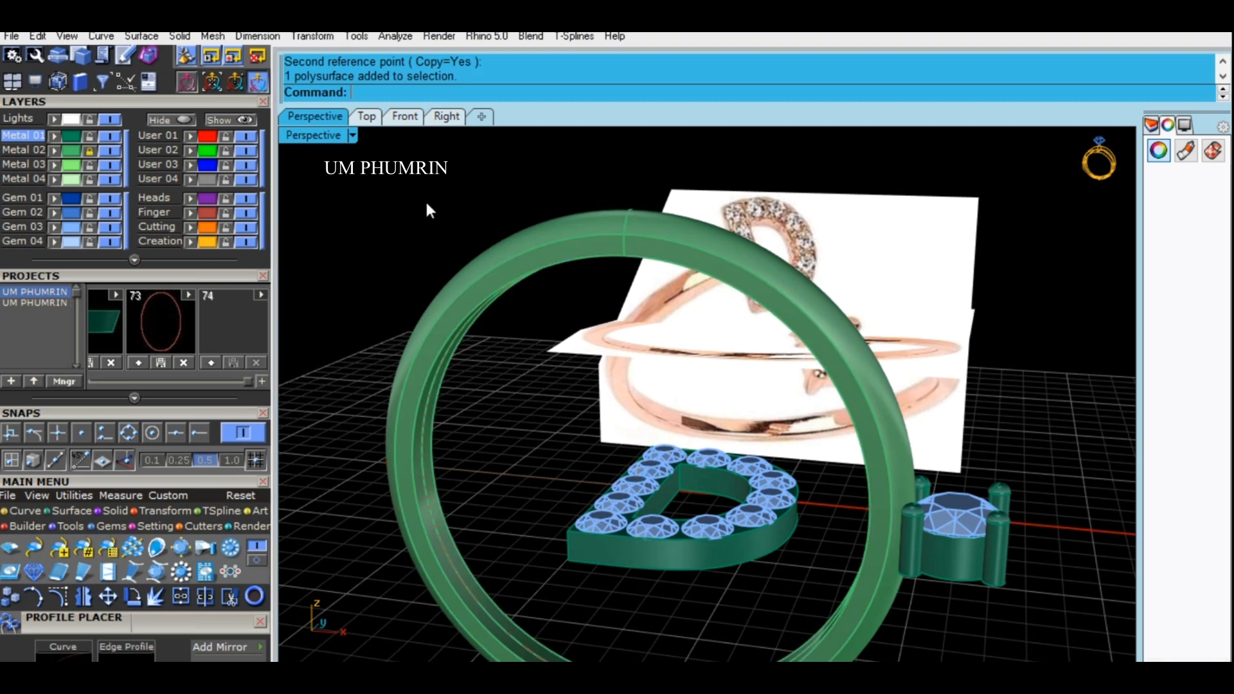
pyautogui.click(434, 358)
pyautogui.click(367, 116)
pyautogui.scroll(5, 642, 443)
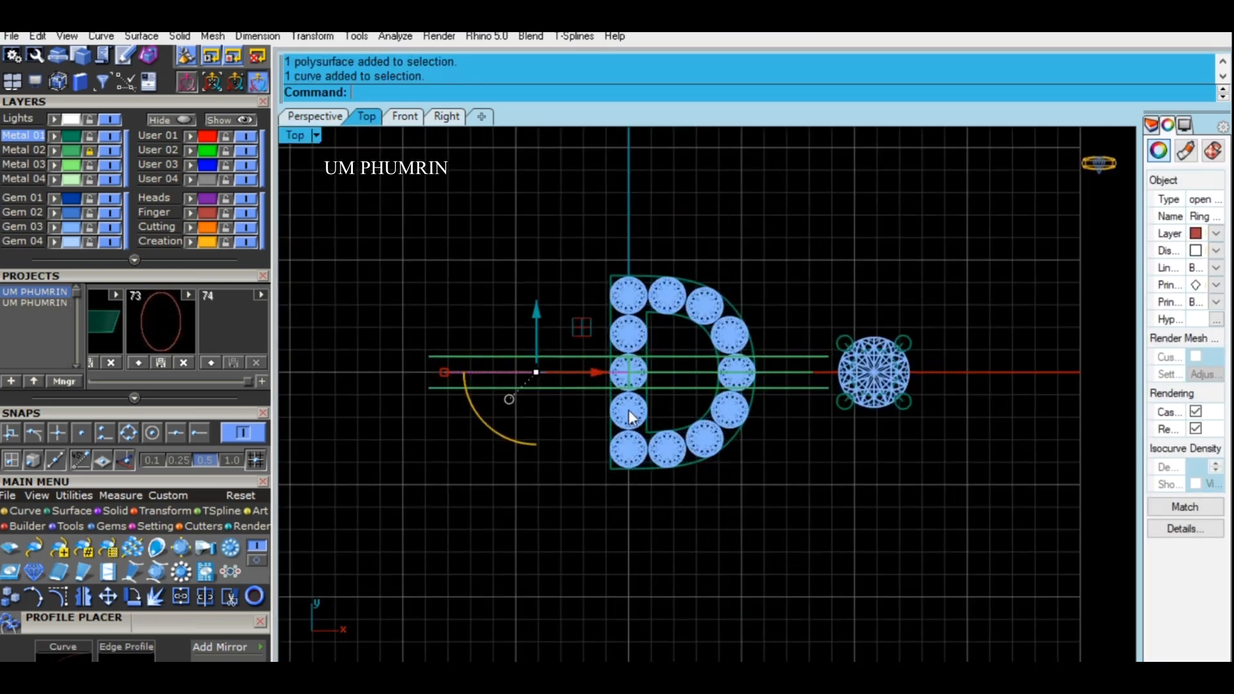
pyautogui.click(59, 597)
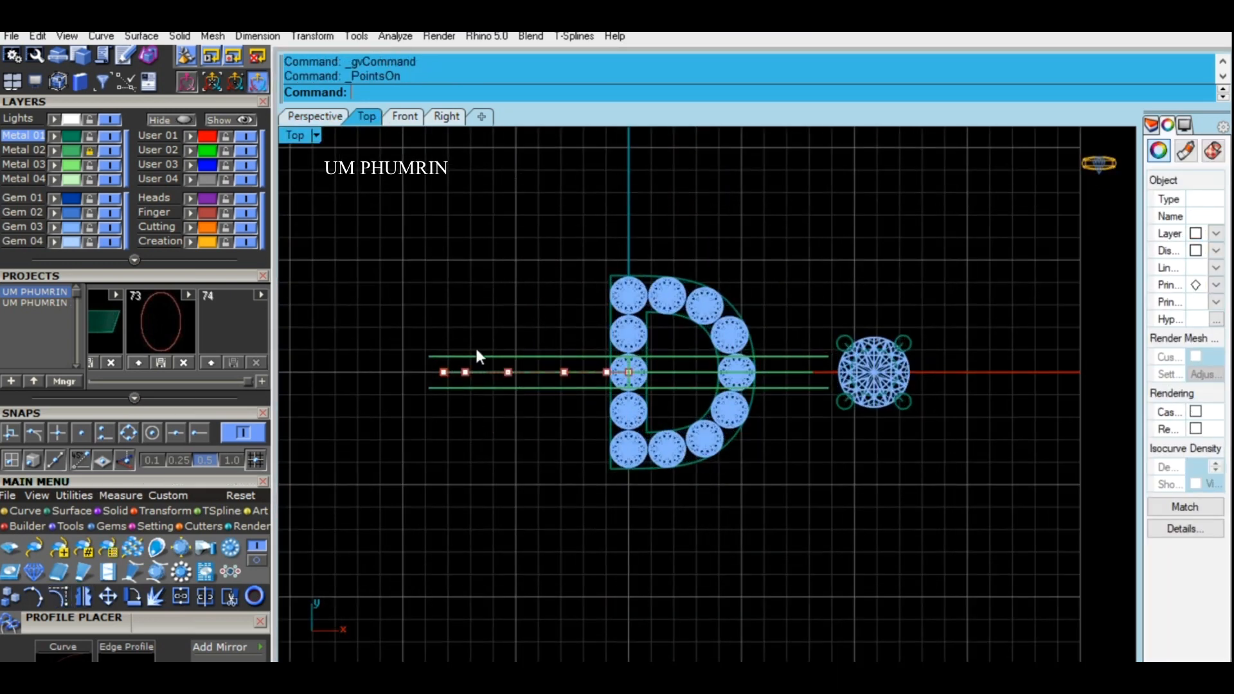
pyautogui.click(313, 116)
pyautogui.moveTo(707, 334); pyautogui.dragTo(565, 379, button='right')
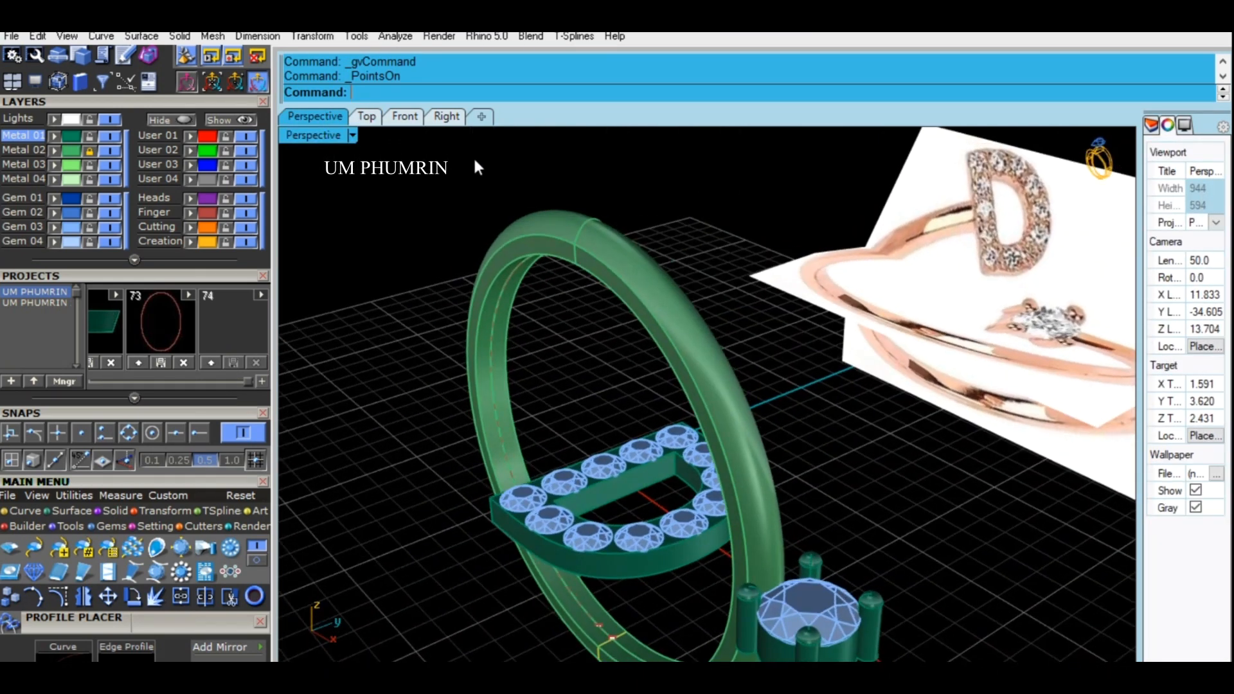
pyautogui.moveTo(473, 158); pyautogui.dragTo(700, 286)
pyautogui.click(367, 116)
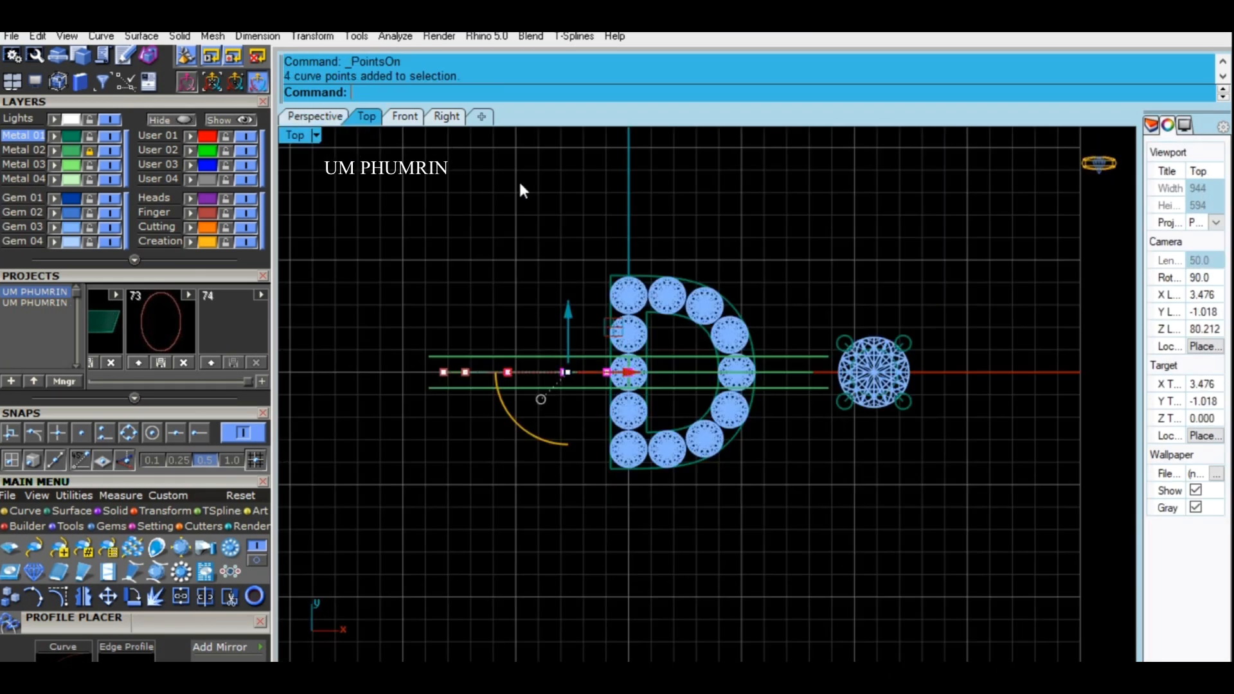
pyautogui.click(315, 116)
pyautogui.moveTo(634, 356); pyautogui.dragTo(676, 257, button='right')
# Step: Rebuild the half-ring rail curve with 9 points and degree 3
pyautogui.click(644, 498)
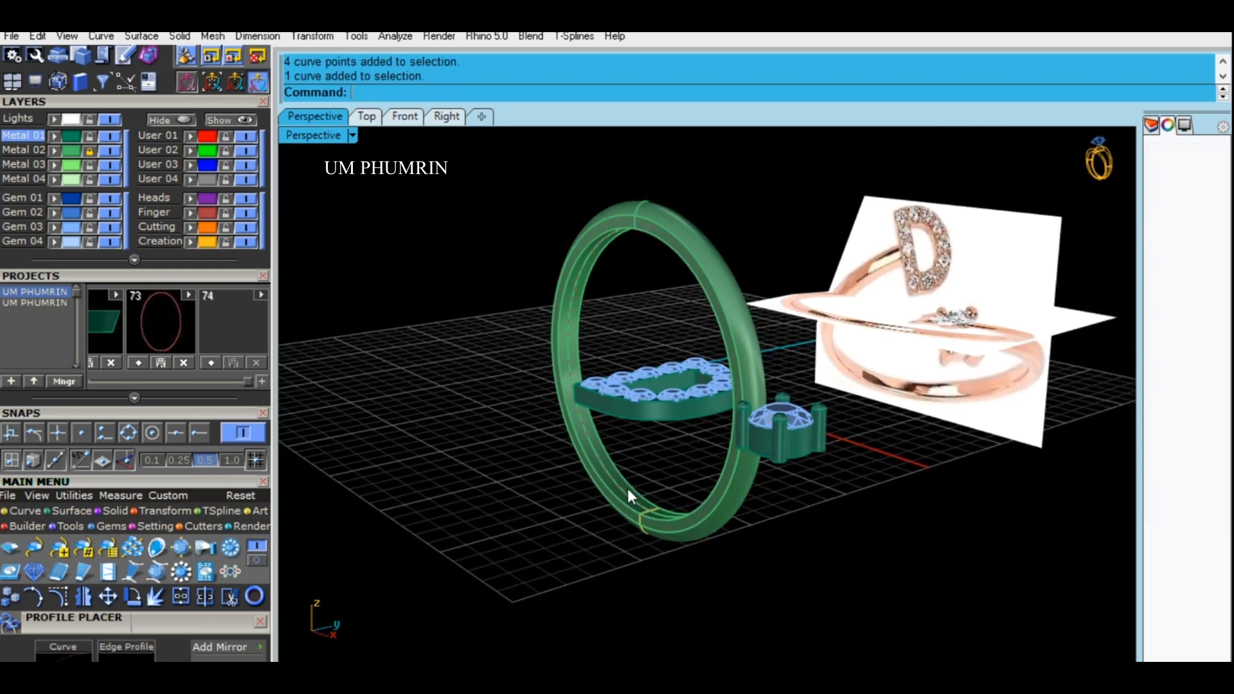
pyautogui.keyDown('shift'); pyautogui.moveTo(631, 468); pyautogui.dragTo(636, 508, button='right'); pyautogui.keyUp('shift')
pyautogui.write('Re')
pyautogui.press('Return')
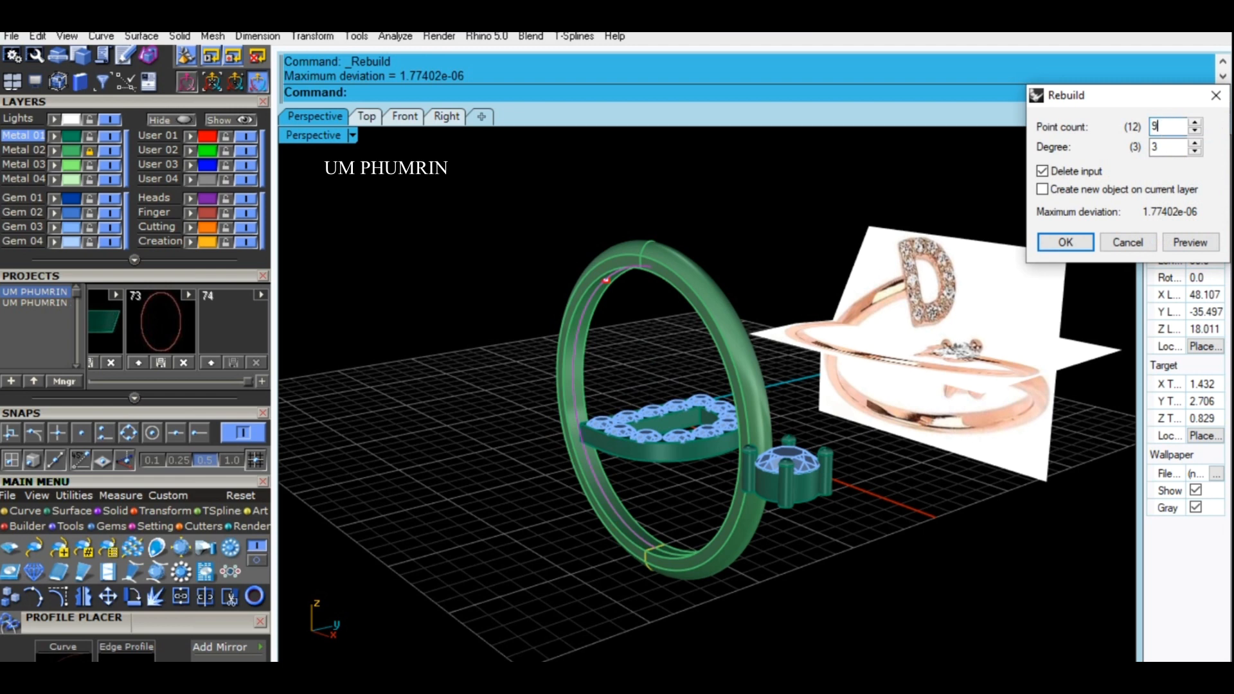
pyautogui.moveTo(800, 284)
pyautogui.mouseDown(button='right')
pyautogui.moveTo(777, 283)
pyautogui.moveTo(822, 281)
pyautogui.mouseUp(button='right')
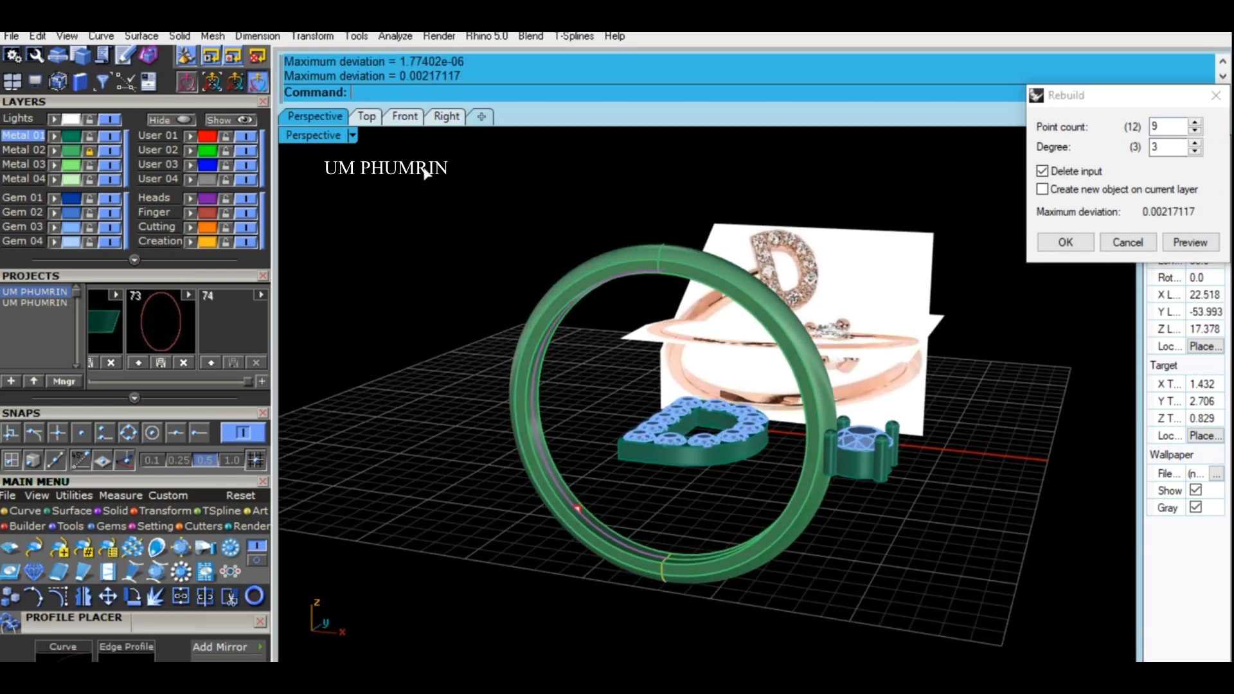
pyautogui.click(413, 122)
pyautogui.scroll(6, 553, 456)
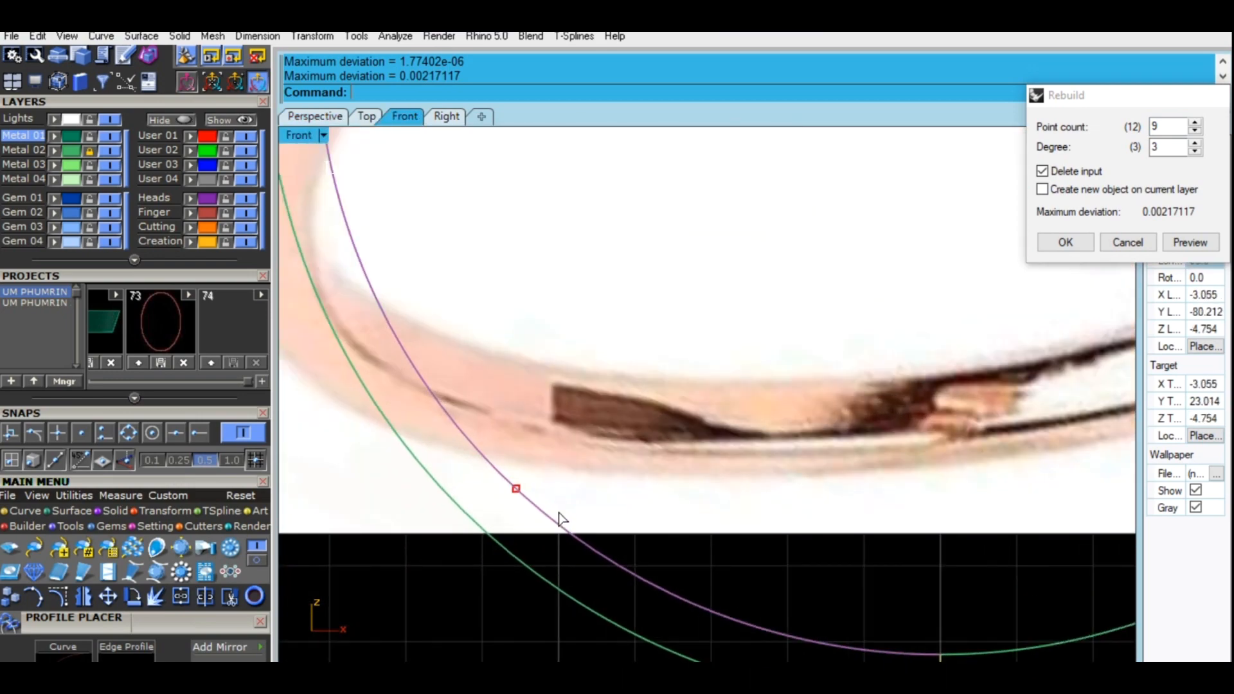
pyautogui.press('Return')
pyautogui.scroll(-3, 572, 505)
pyautogui.scroll(-5, 571, 505)
# Step: Turn on the rail curve's control points and shift the upper five slightly along the Y axis in the Top view
pyautogui.click(321, 117)
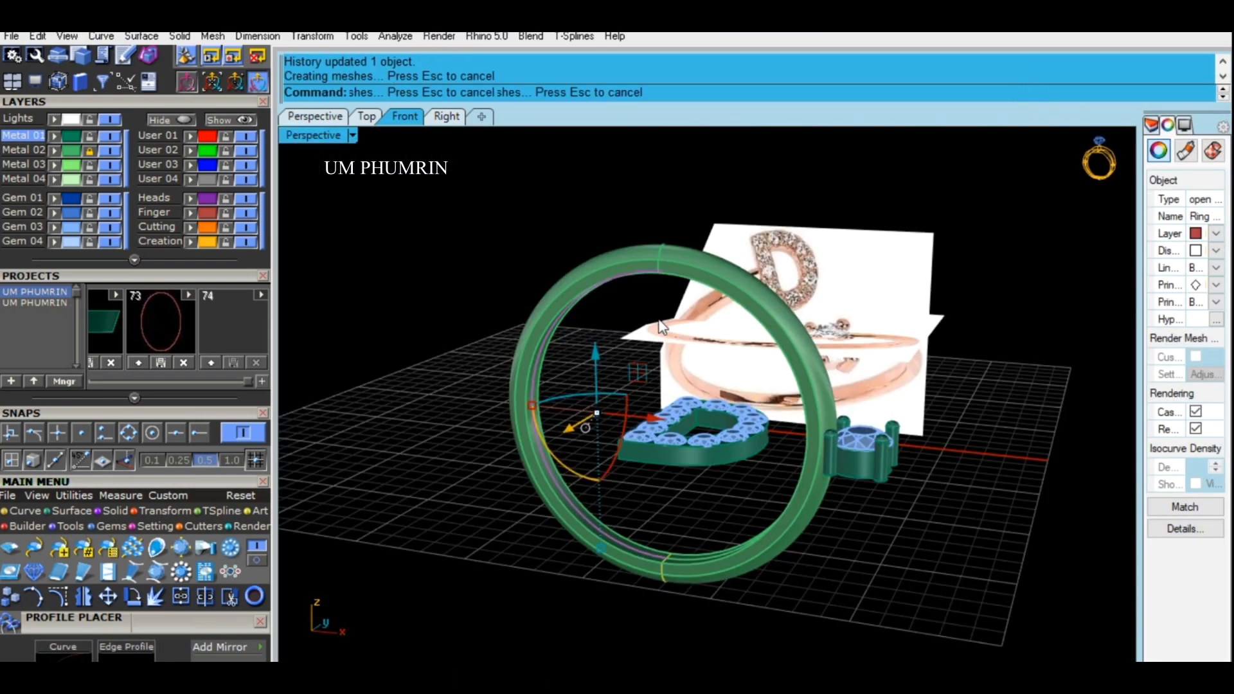
pyautogui.moveTo(444, 392); pyautogui.dragTo(488, 404, button='right')
pyautogui.click(83, 601)
pyautogui.moveTo(510, 171); pyautogui.dragTo(702, 398)
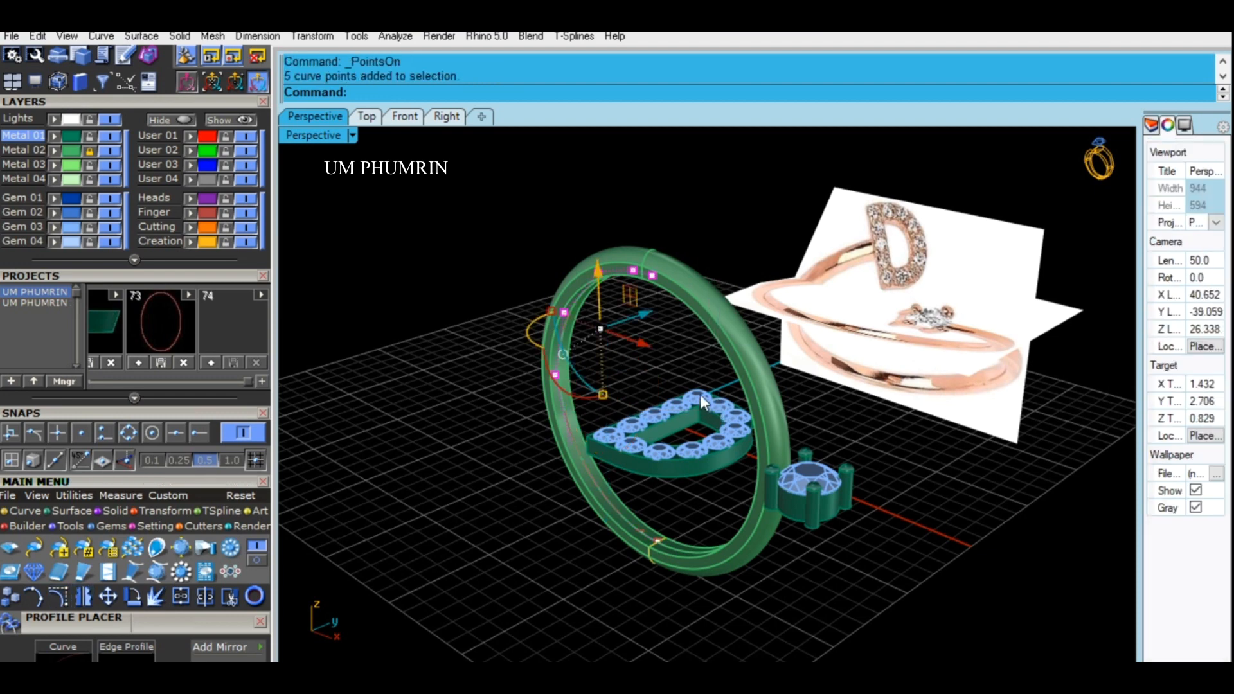
pyautogui.click(368, 118)
pyautogui.scroll(4, 587, 361)
pyautogui.moveTo(475, 311); pyautogui.dragTo(466, 302)
# Step: Move only the three control points nearest the rail's upper end further along Y to offset the band's upper end
pyautogui.moveTo(414, 265); pyautogui.dragTo(714, 423)
pyautogui.click(308, 118)
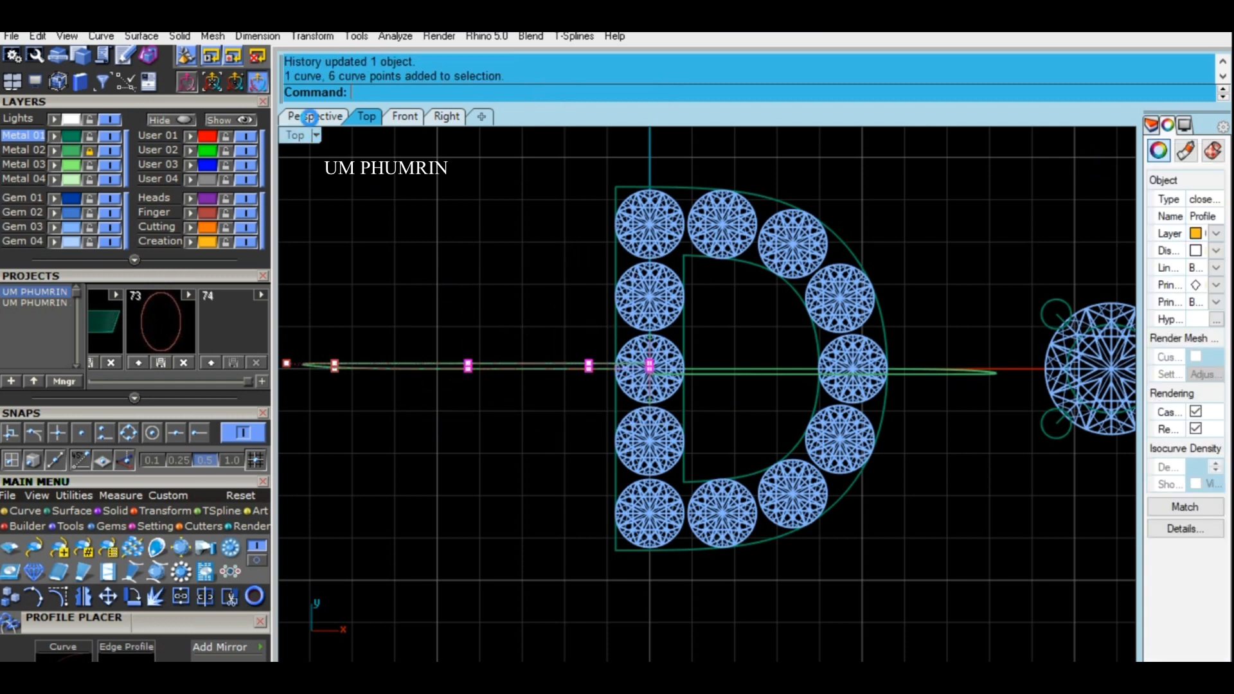
pyautogui.moveTo(793, 390); pyautogui.dragTo(848, 370, button='right')
pyautogui.keyDown('ctrl'); pyautogui.moveTo(506, 451); pyautogui.dragTo(877, 577); pyautogui.keyUp('ctrl')
pyautogui.scroll(10, 754, 326)
pyautogui.moveTo(639, 279); pyautogui.dragTo(650, 284)
pyautogui.press('Escape')
pyautogui.moveTo(668, 283); pyautogui.dragTo(699, 314, button='right')
# Step: Set the Top viewport's display mode to X-Ray
pyautogui.click(369, 119)
pyautogui.rightClick(369, 118)
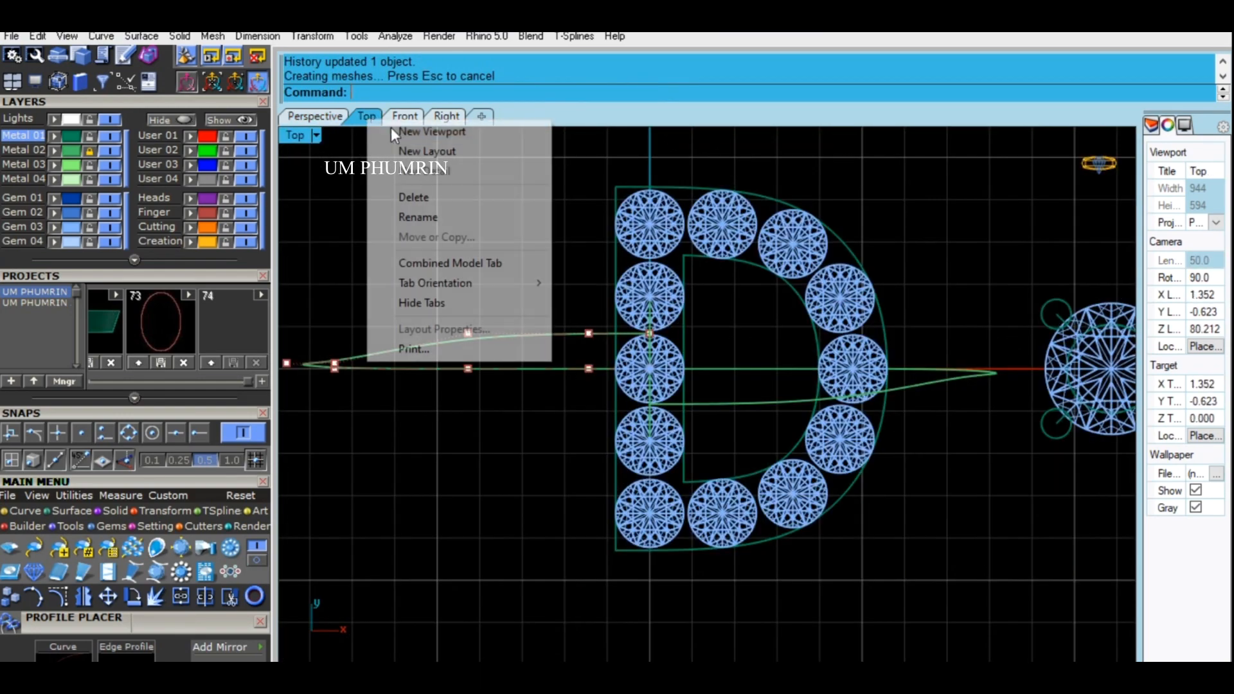
pyautogui.click(294, 136)
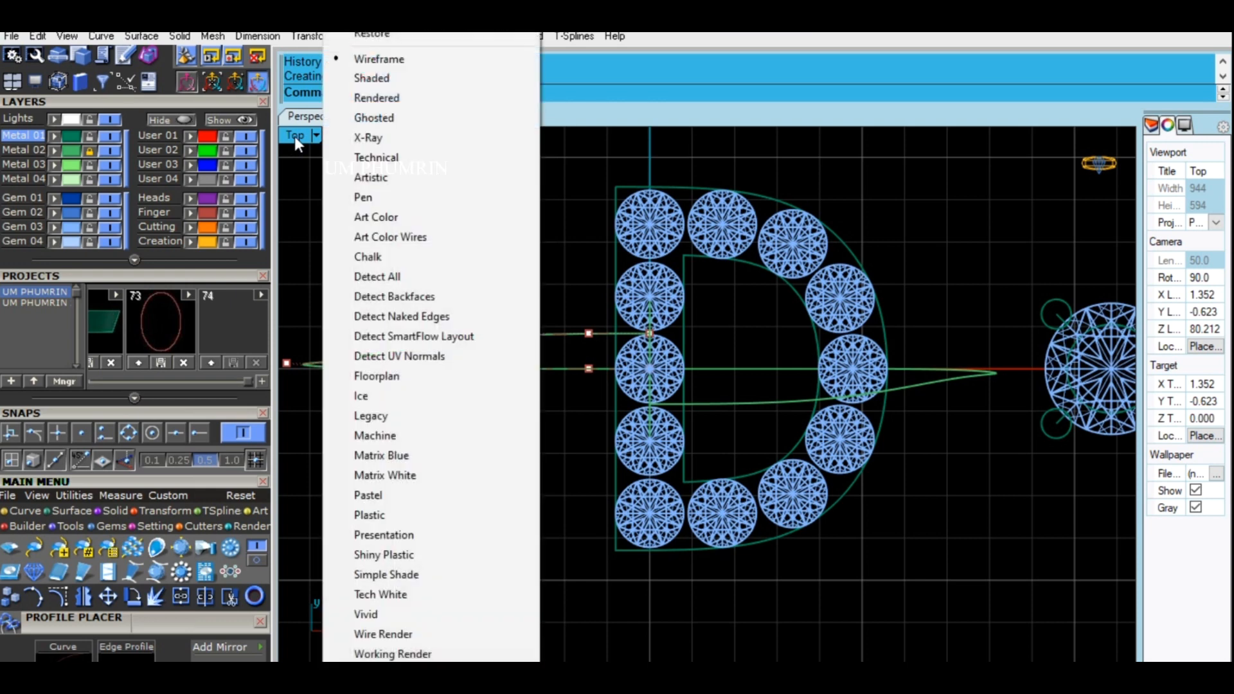
pyautogui.click(424, 137)
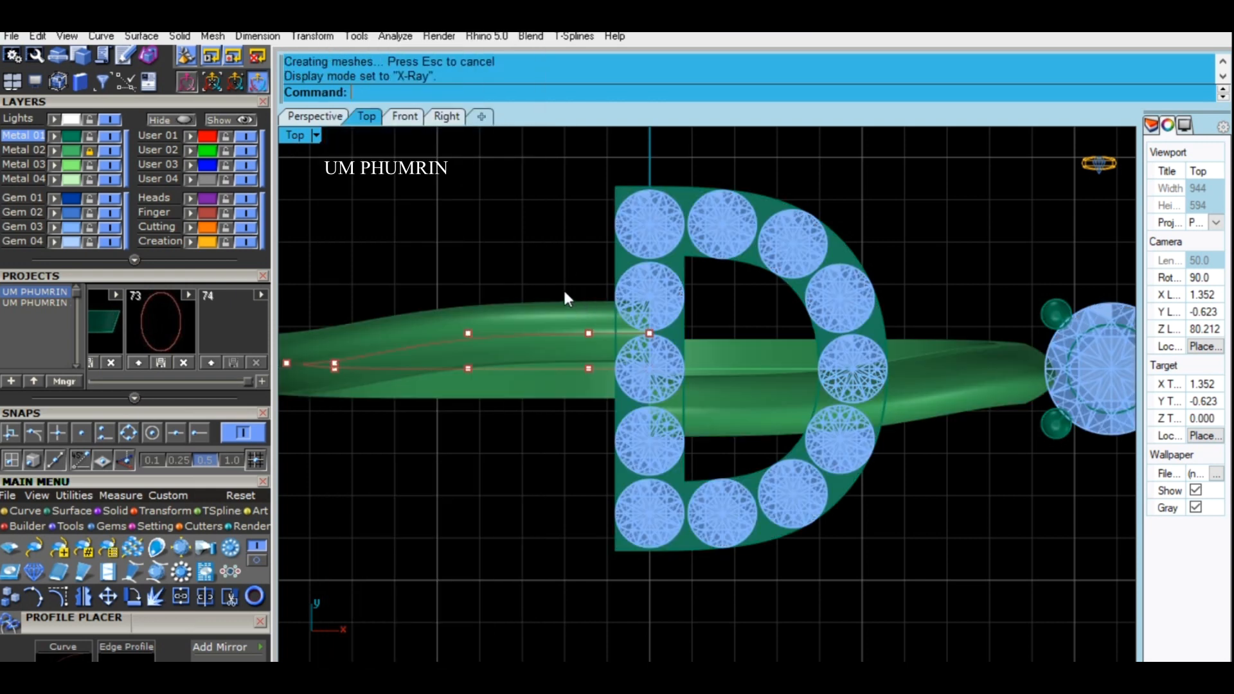
# Step: Move the single control point at the rail curve's upper end slightly along Y in the Top view
pyautogui.moveTo(699, 348); pyautogui.dragTo(697, 347)
pyautogui.scroll(2, 631, 300)
pyautogui.moveTo(617, 285); pyautogui.dragTo(616, 272)
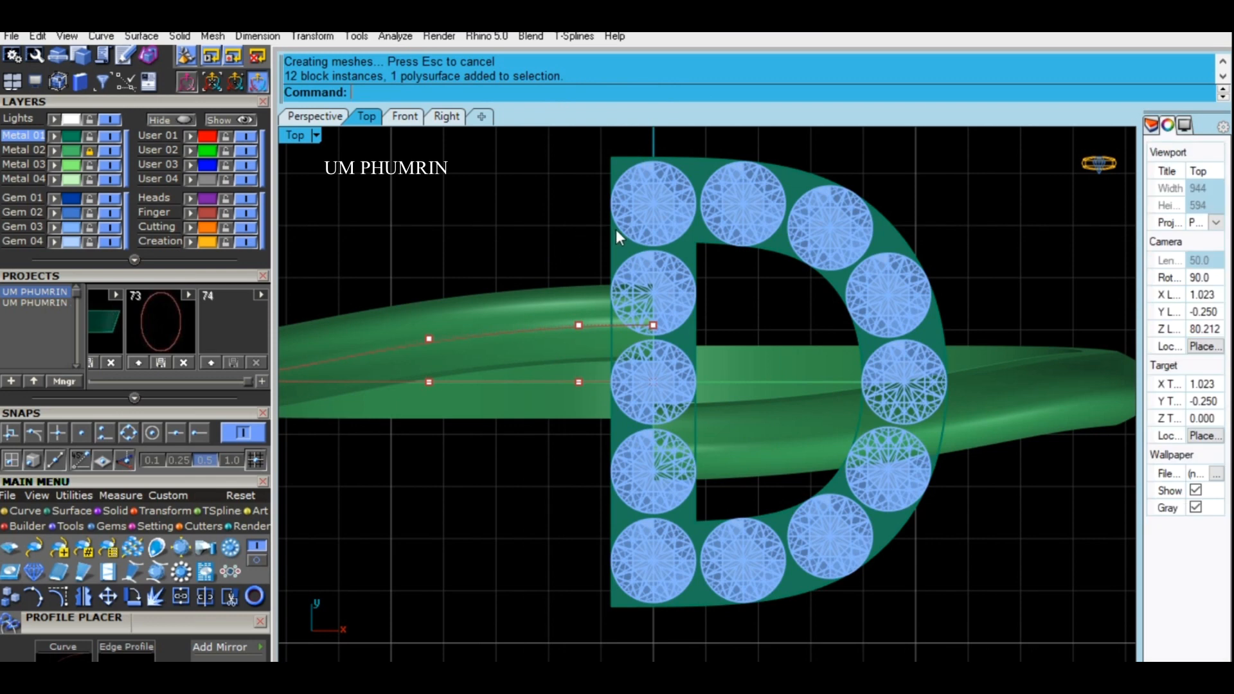
pyautogui.click(615, 230)
pyautogui.click(579, 209)
pyautogui.moveTo(583, 207); pyautogui.dragTo(690, 356)
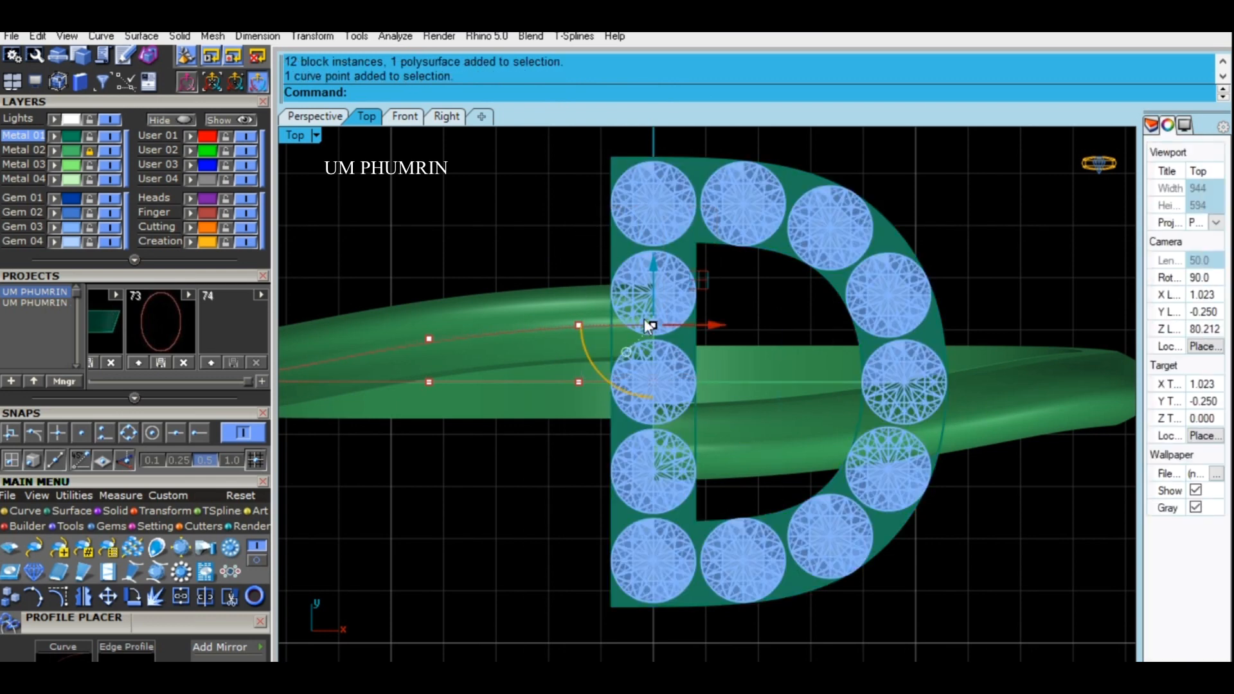
pyautogui.scroll(2, 657, 283)
pyautogui.click(668, 267)
pyautogui.moveTo(666, 269); pyautogui.dragTo(666, 269)
# Step: Shift the second and third control points from the rail's upper end along Y, one by one, to smooth the curve
pyautogui.scroll(-6, 614, 280)
pyautogui.moveTo(531, 231); pyautogui.dragTo(603, 337)
pyautogui.scroll(4, 577, 277)
pyautogui.moveTo(580, 272); pyautogui.dragTo(596, 264)
pyautogui.scroll(-2, 508, 235)
pyautogui.moveTo(559, 228); pyautogui.dragTo(613, 329)
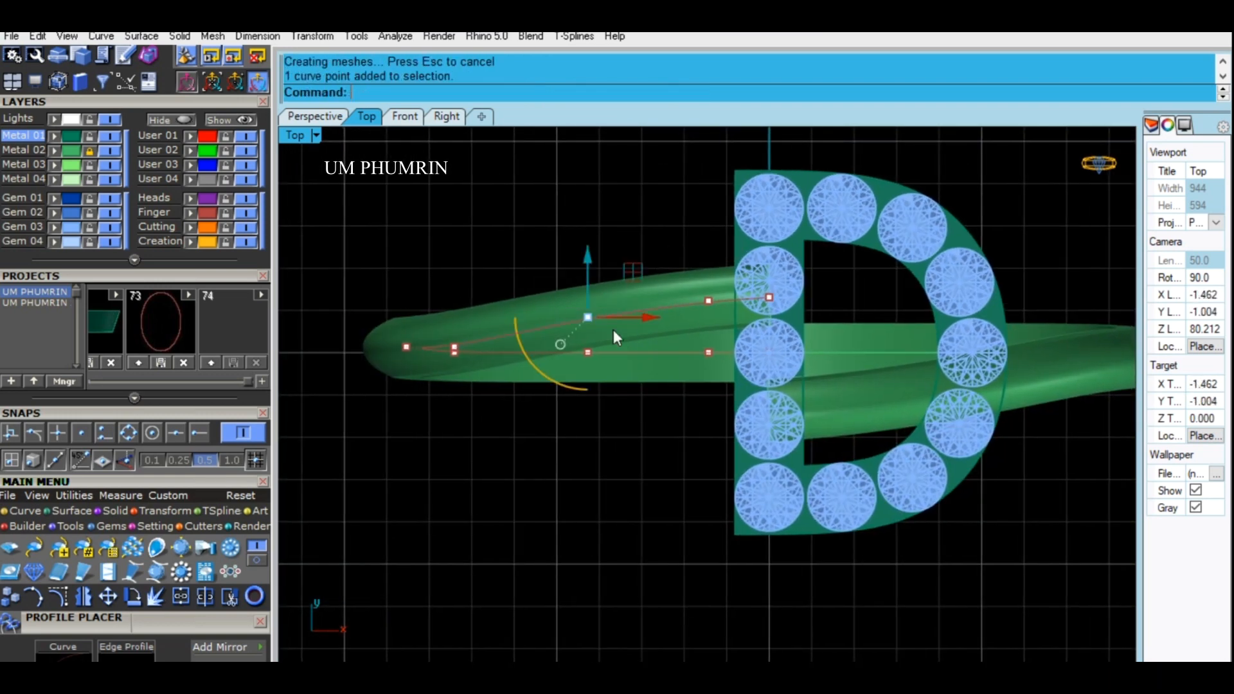
pyautogui.scroll(2, 587, 276)
pyautogui.moveTo(586, 275); pyautogui.dragTo(617, 255)
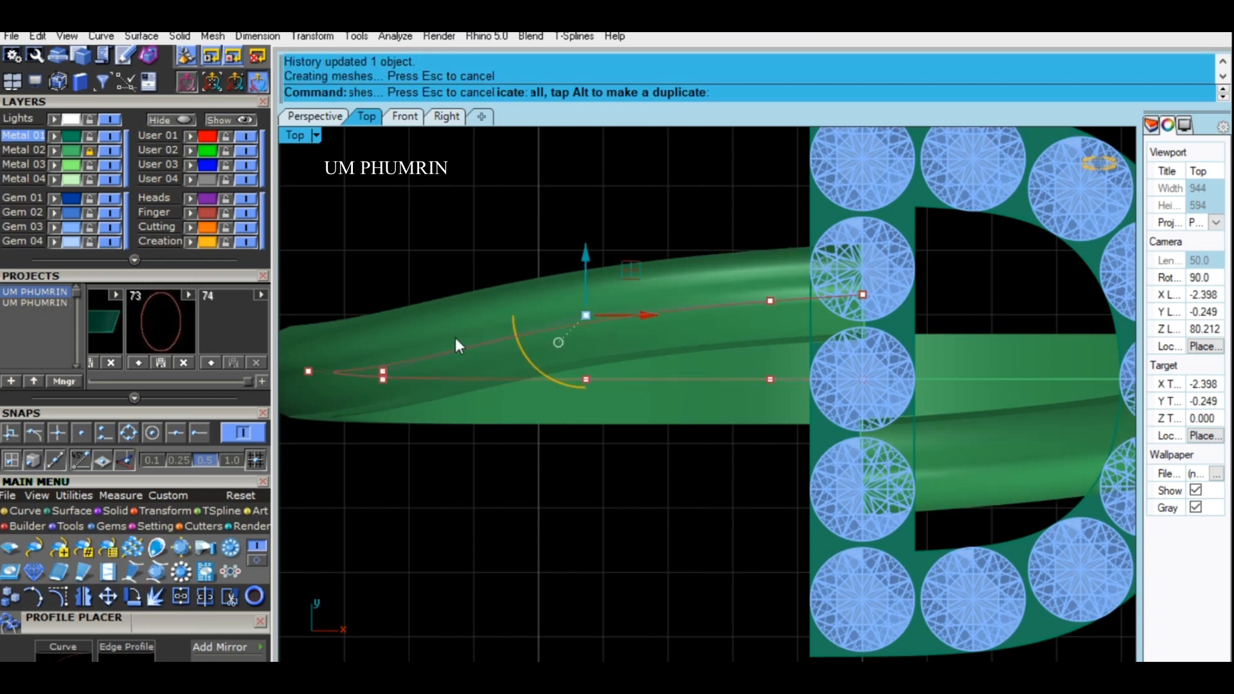
# Step: Move the upper control point beside the rail's outer bend slightly along Y to even out the curve
pyautogui.scroll(3, 399, 366)
pyautogui.click(360, 374)
pyautogui.scroll(-2, 526, 352)
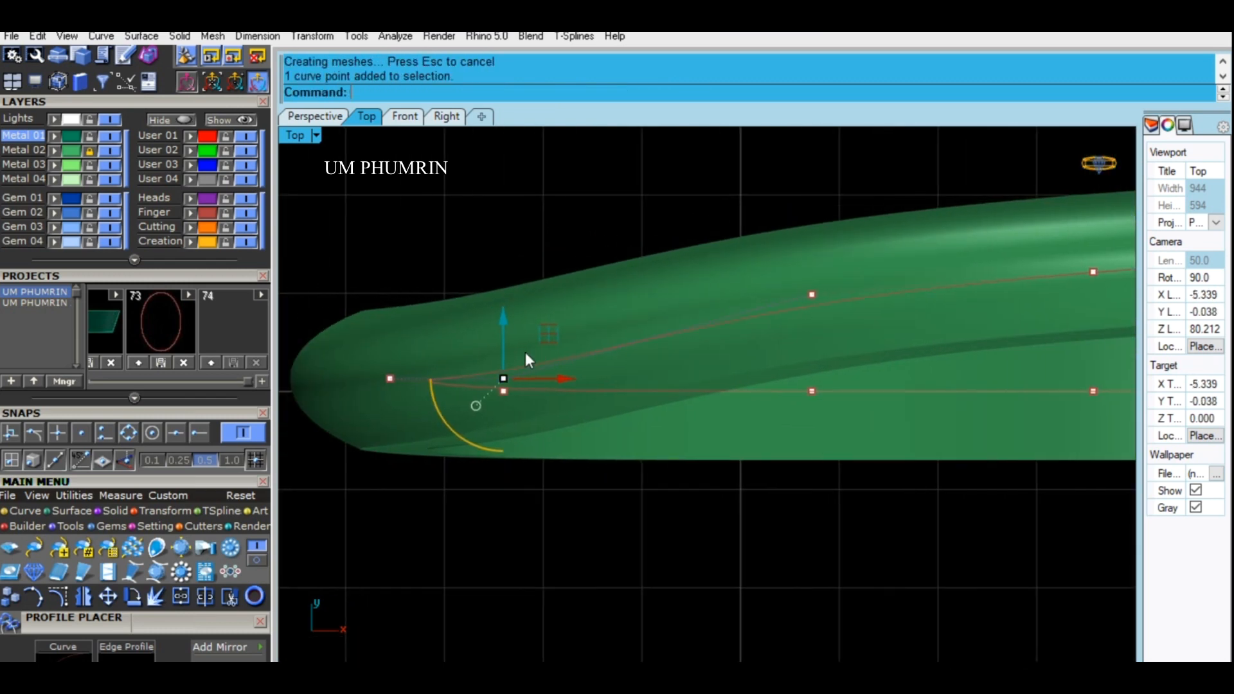
pyautogui.scroll(2, 499, 341)
pyautogui.moveTo(499, 341); pyautogui.dragTo(527, 324)
pyautogui.click(498, 365)
pyautogui.scroll(-4, 704, 342)
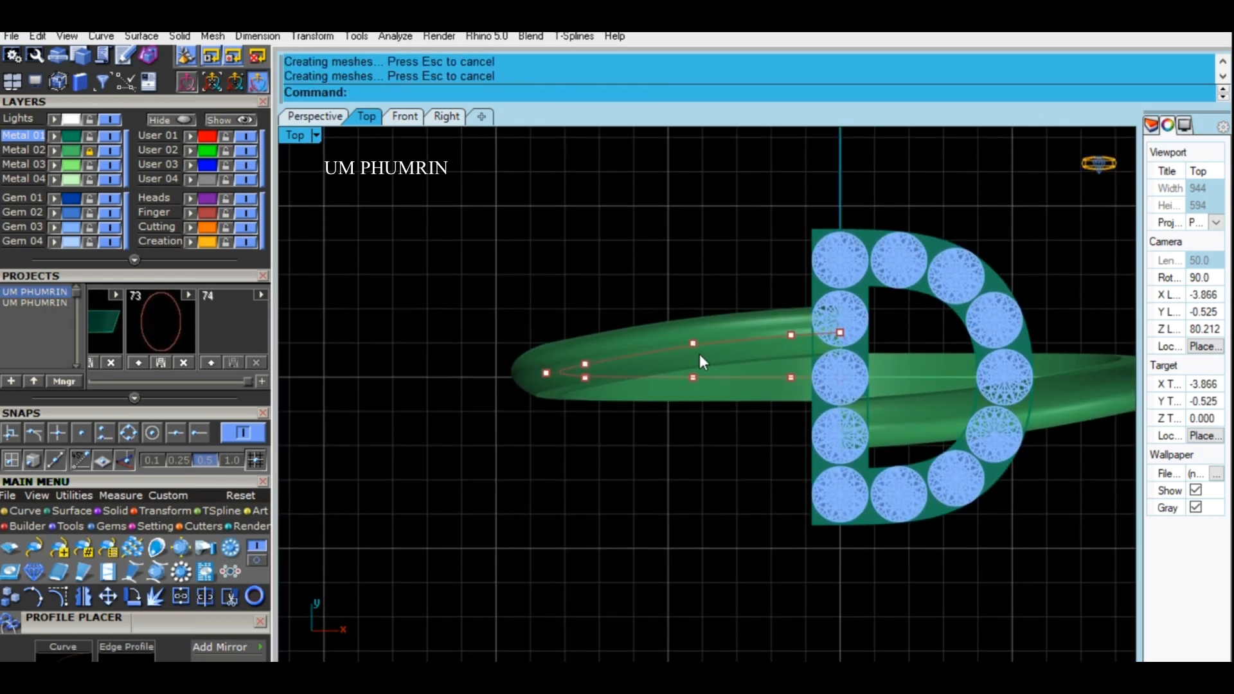
# Step: Select the three control points closest to the rail's upper end and shift them together slightly further along Y
pyautogui.scroll(2, 707, 353)
pyautogui.scroll(-2, 687, 341)
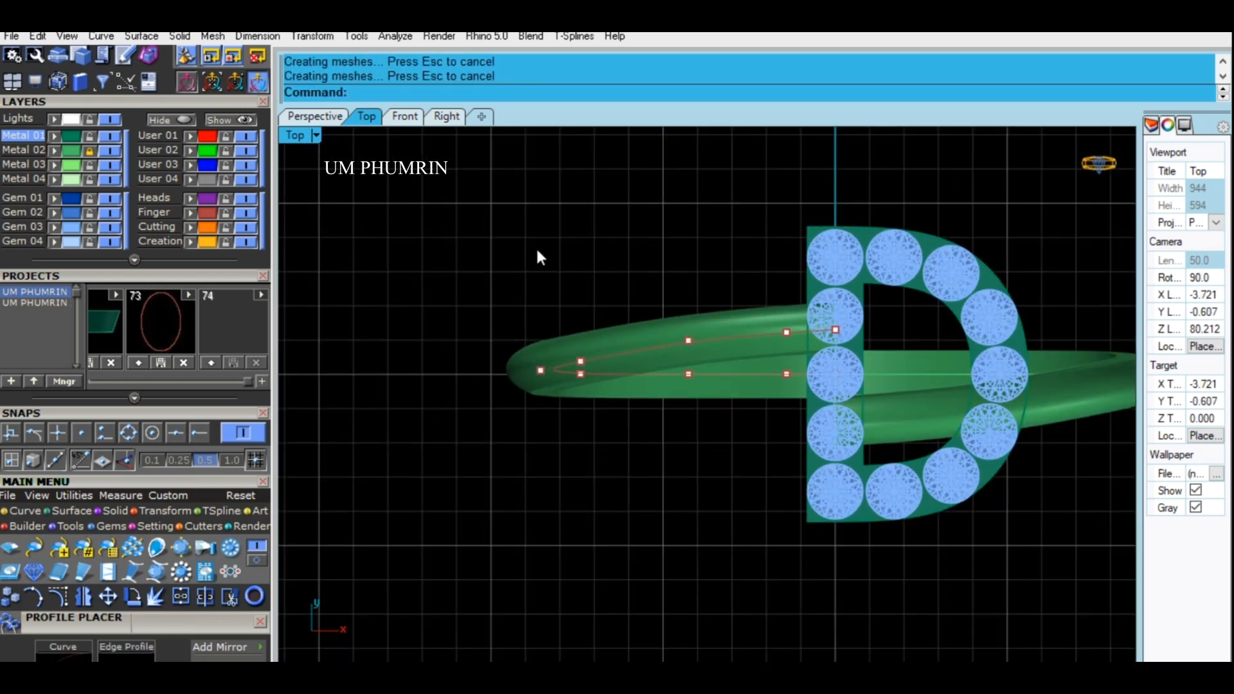
pyautogui.moveTo(518, 220); pyautogui.dragTo(887, 341)
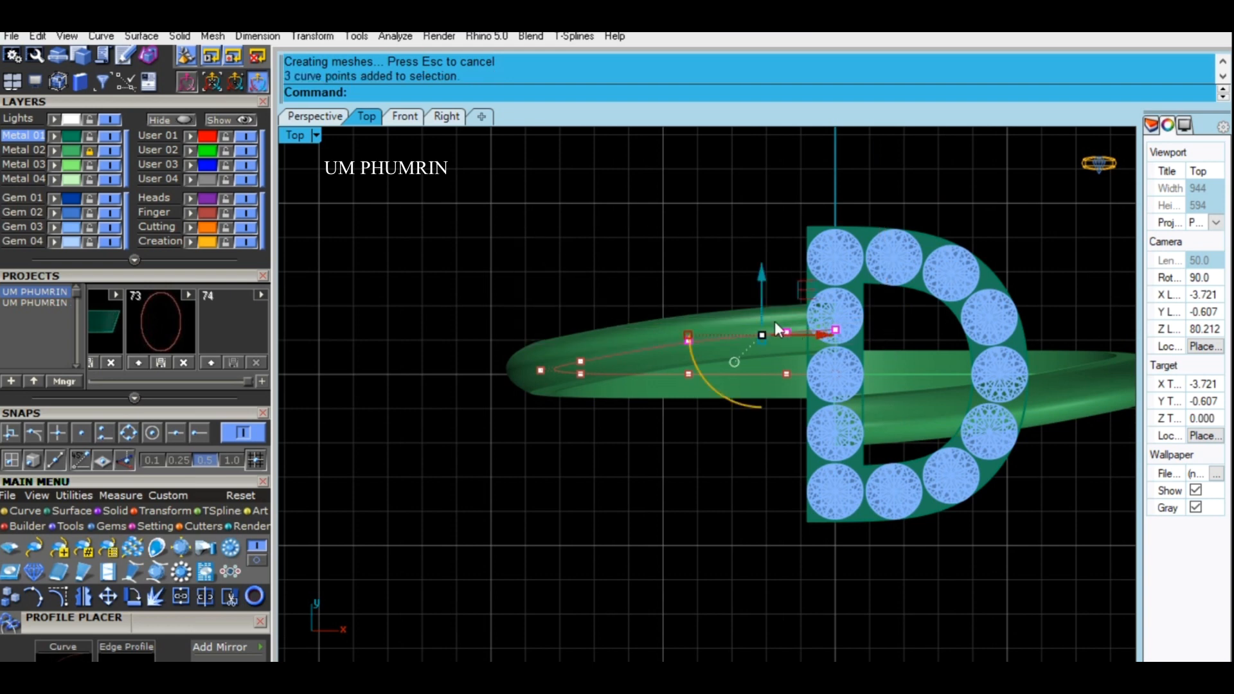
pyautogui.scroll(2, 781, 331)
pyautogui.moveTo(753, 294); pyautogui.dragTo(766, 275)
# Step: Move only the last two control points at the rail's upper end slightly along Y
pyautogui.moveTo(720, 213); pyautogui.dragTo(913, 337)
pyautogui.scroll(4, 846, 290)
pyautogui.moveTo(826, 269); pyautogui.dragTo(840, 253)
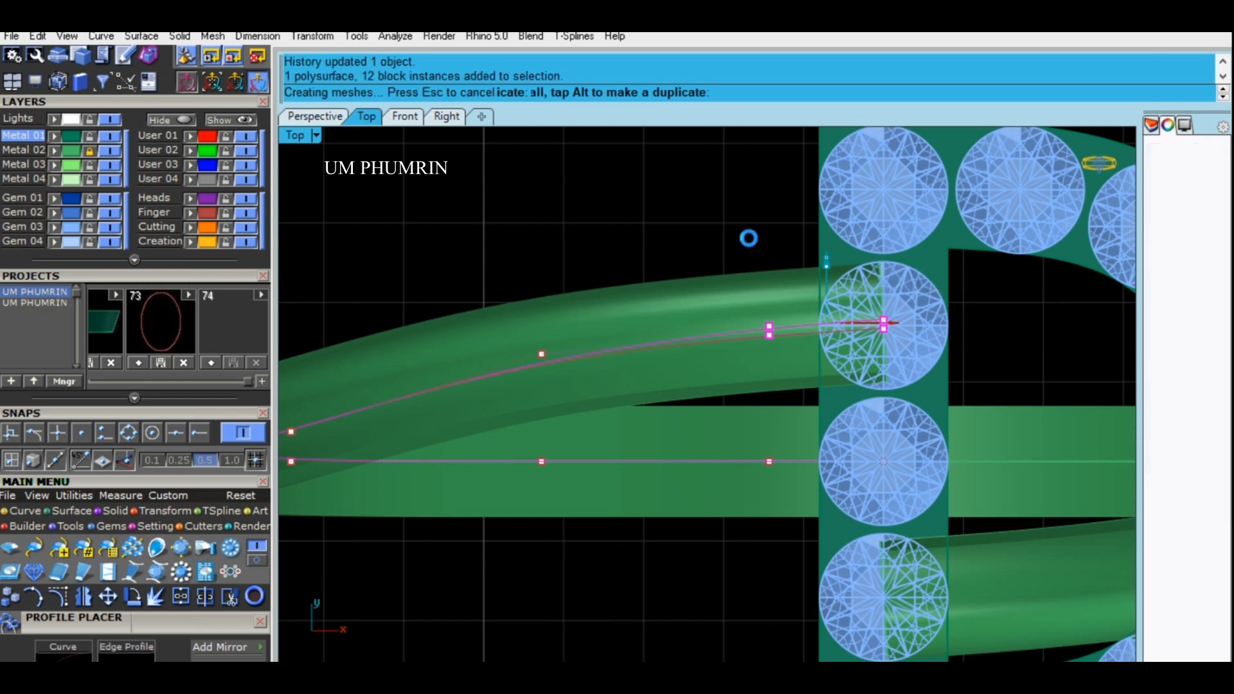
pyautogui.click(740, 218)
pyautogui.scroll(-4, 791, 249)
pyautogui.moveTo(823, 275); pyautogui.dragTo(748, 310, button='right')
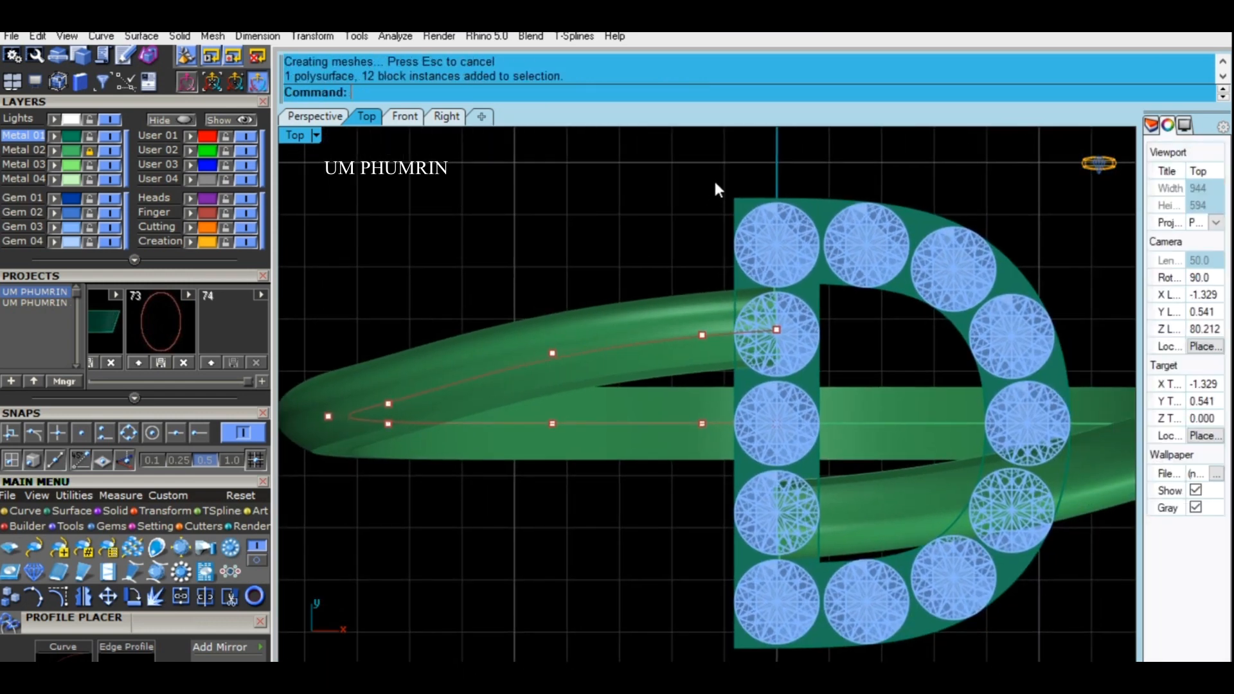
pyautogui.moveTo(884, 375); pyautogui.dragTo(885, 377)
pyautogui.scroll(4, 785, 308)
pyautogui.moveTo(774, 280); pyautogui.dragTo(774, 272)
pyautogui.doubleClick(695, 352)
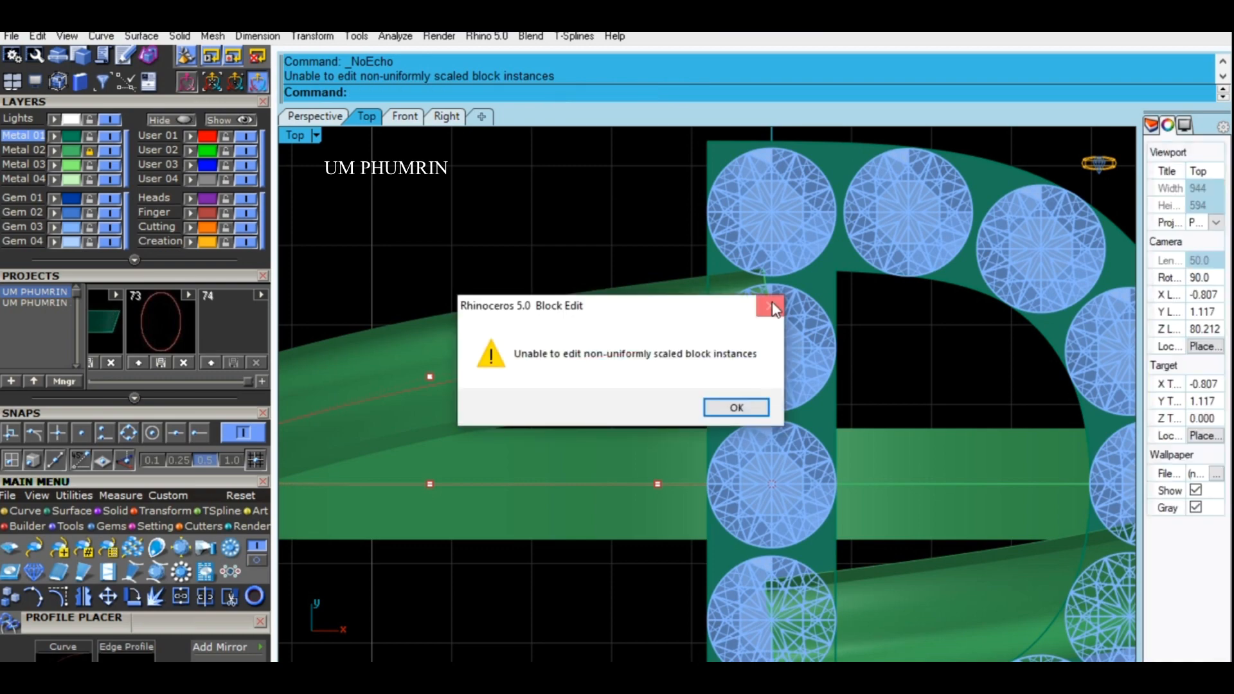
pyautogui.click(774, 309)
pyautogui.scroll(-2, 607, 245)
# Step: Unlock the Metal 02 layer and delete both old half-band surfaces
pyautogui.click(326, 116)
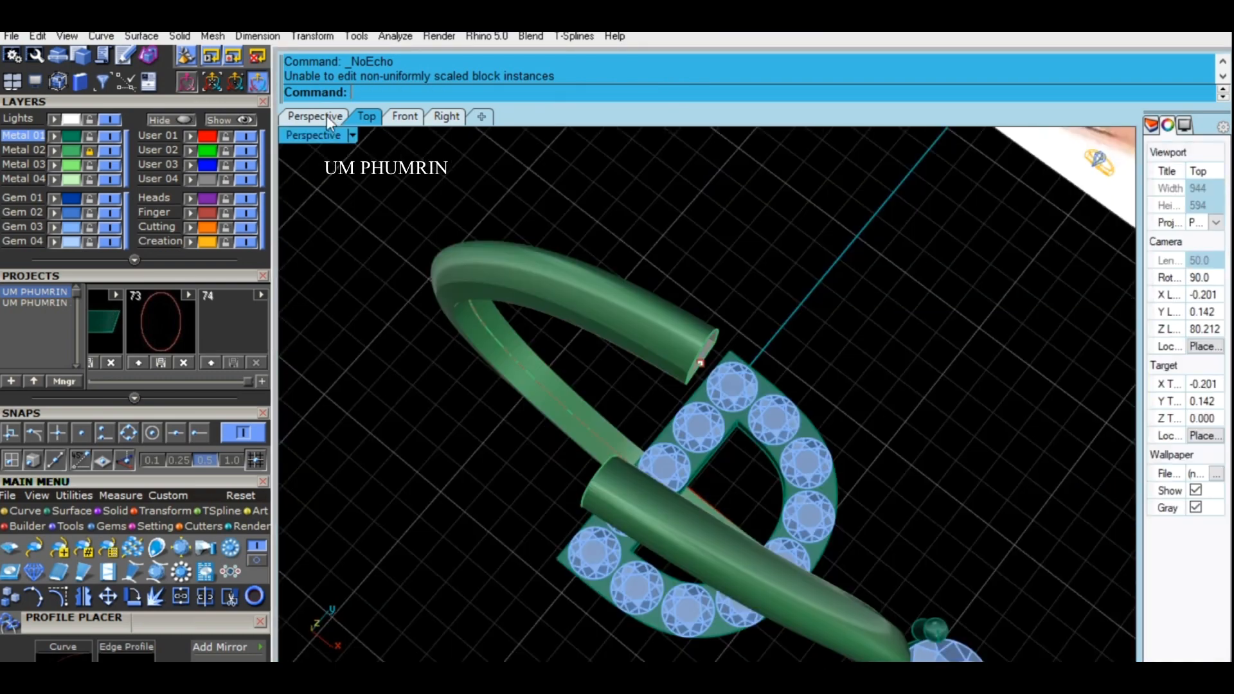
pyautogui.moveTo(698, 384); pyautogui.dragTo(685, 330, button='right')
pyautogui.click(721, 311)
pyautogui.click(738, 298)
pyautogui.keyDown('shift'); pyautogui.moveTo(732, 288); pyautogui.dragTo(732, 311, button='right'); pyautogui.keyUp('shift')
pyautogui.click(91, 151)
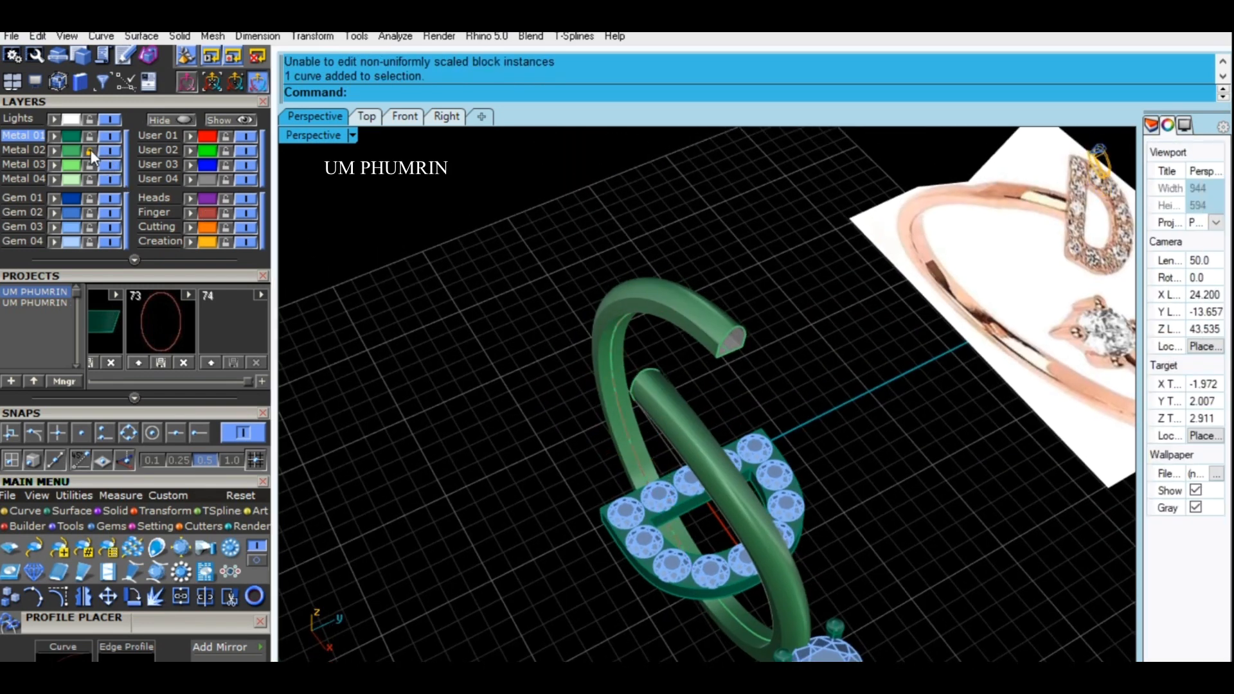
pyautogui.click(665, 374)
pyautogui.keyDown('shift'); pyautogui.click(691, 318); pyautogui.keyUp('shift')
pyautogui.scroll(-4, 691, 318)
pyautogui.press('Delete')
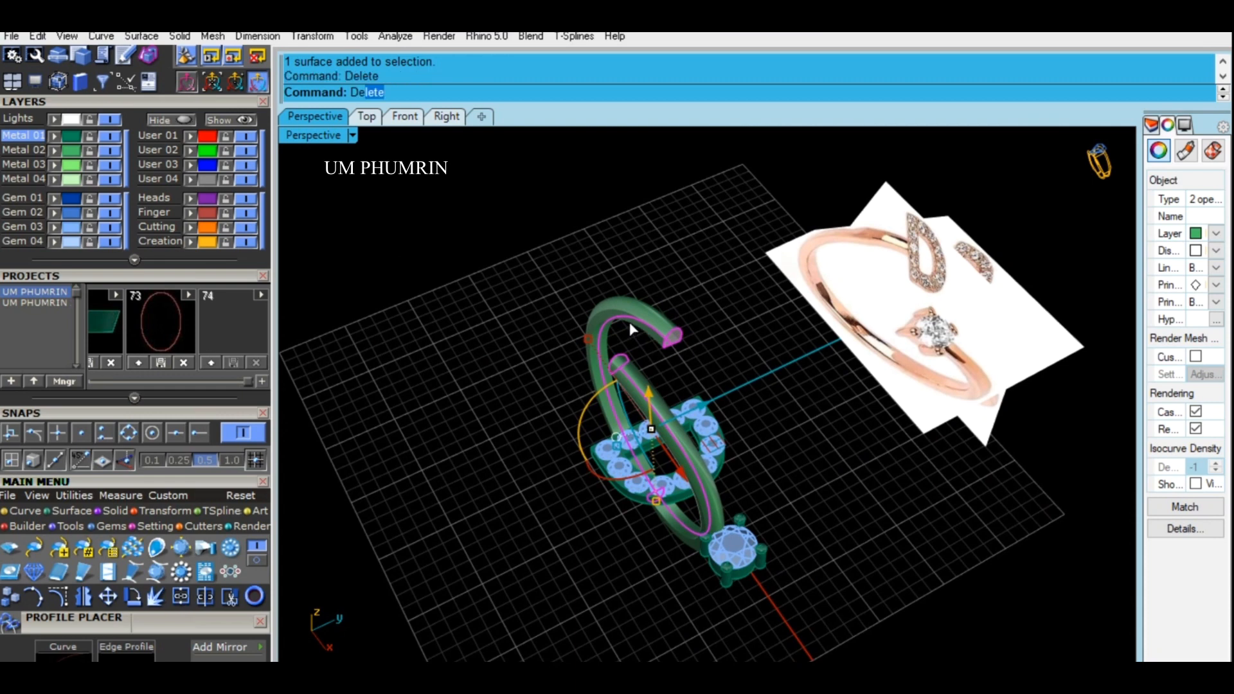
# Step: Start Profile Placer on the closed profile at the rail's lower end and add another profile along the rail
pyautogui.scroll(3, 711, 402)
pyautogui.click(672, 550)
pyautogui.keyDown('shift'); pyautogui.moveTo(699, 505); pyautogui.dragTo(692, 475, button='right'); pyautogui.keyUp('shift')
pyautogui.write('aa')
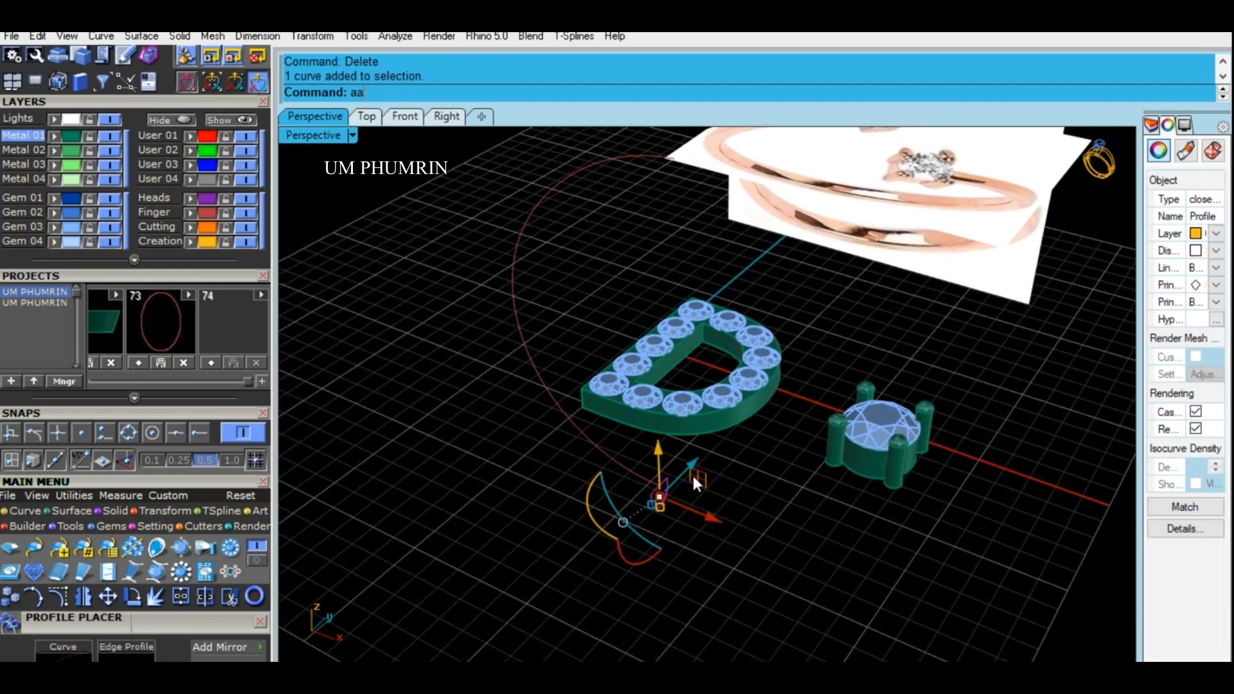
pyautogui.press('Return')
pyautogui.click(729, 487)
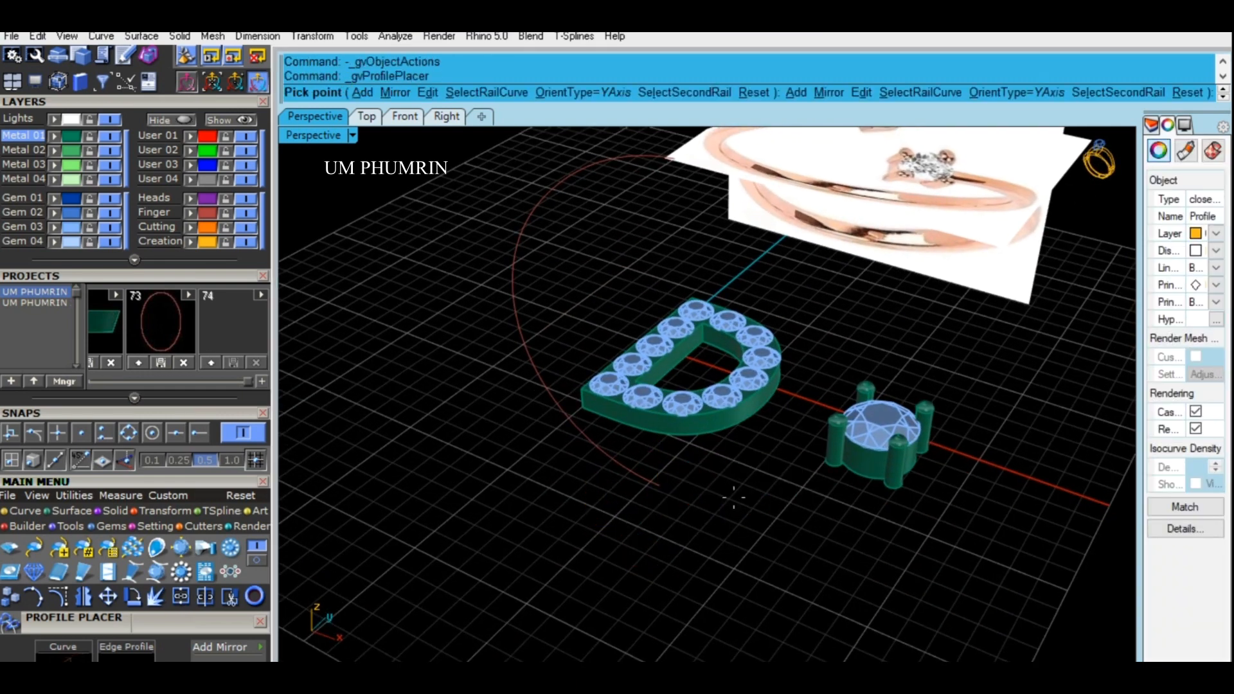
pyautogui.click(363, 93)
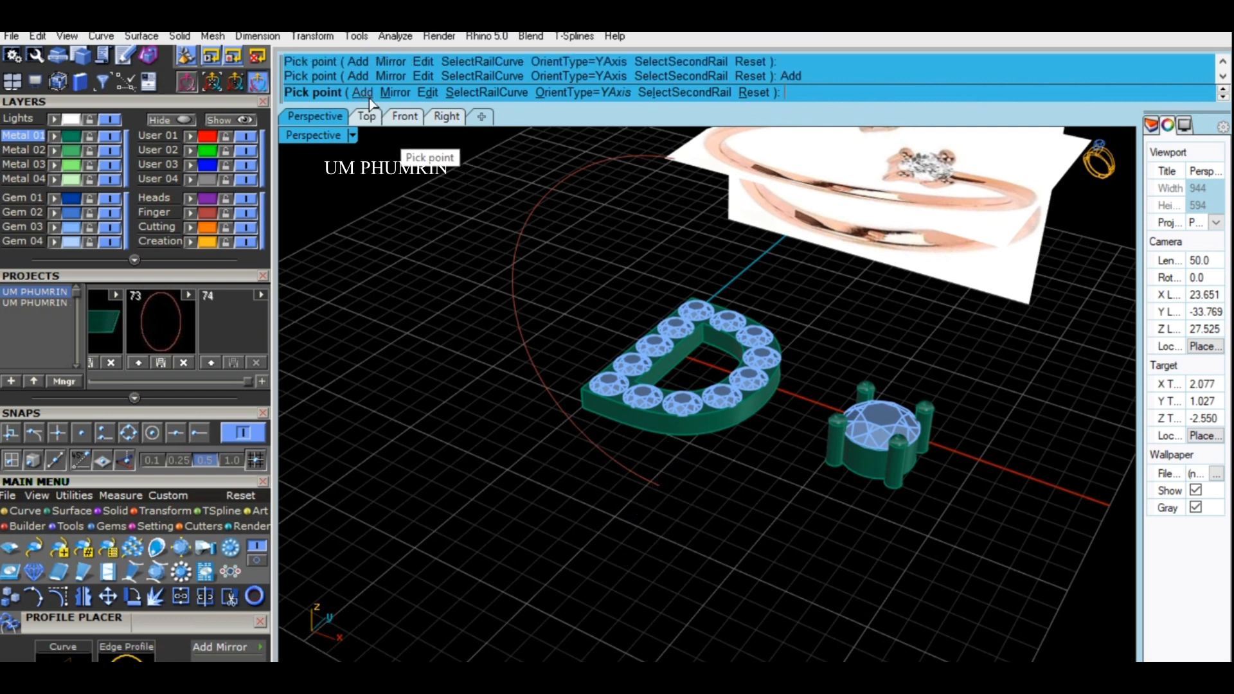
pyautogui.click(685, 481)
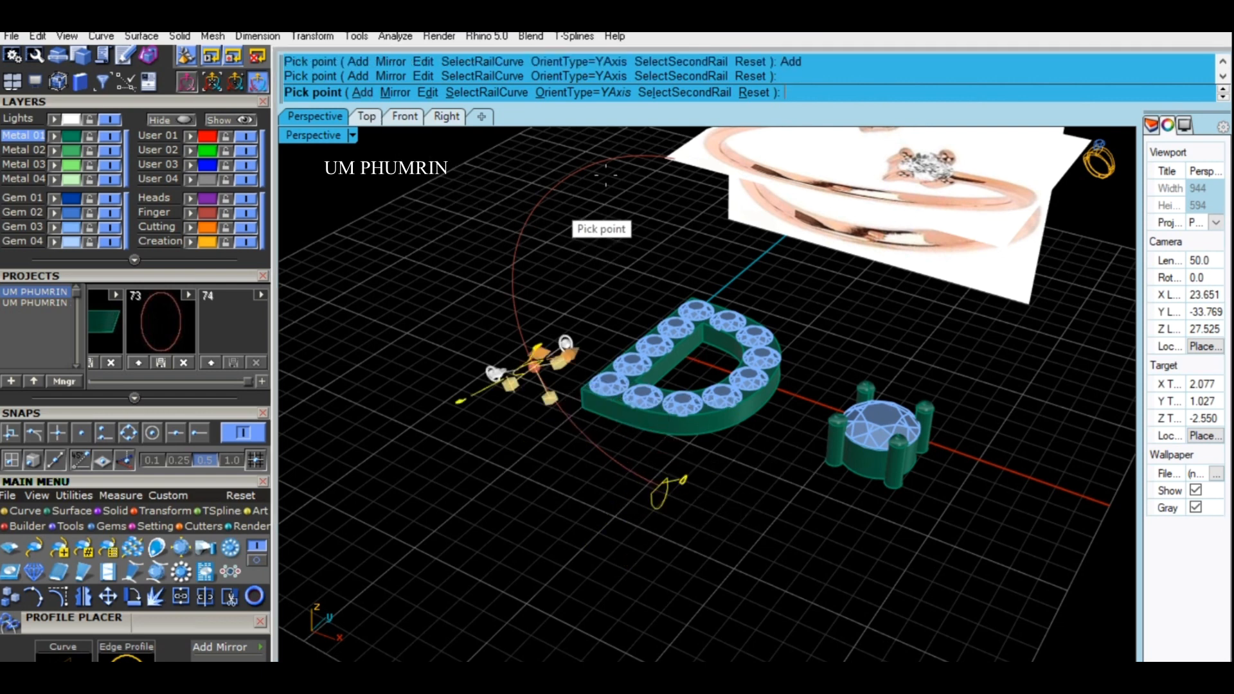
# Step: Position the added profile at the rail's upper end and finish placing profiles
pyautogui.click(679, 157)
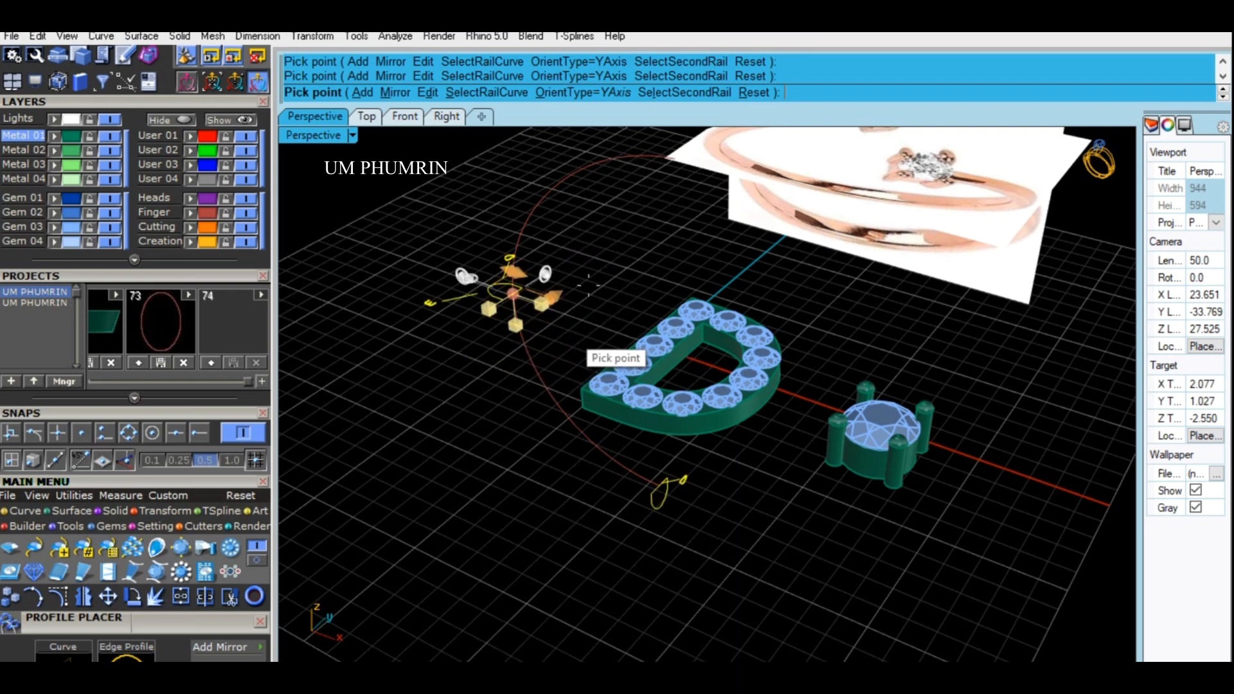
pyautogui.scroll(5, 583, 283)
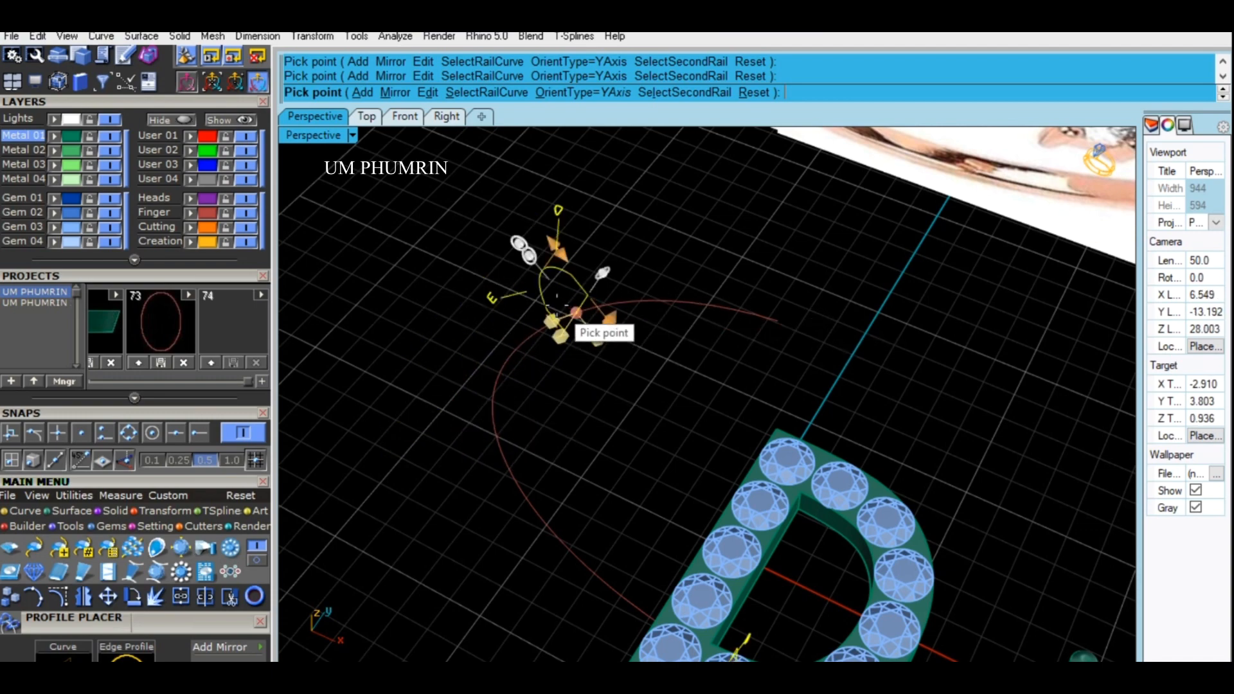
pyautogui.moveTo(886, 370); pyautogui.dragTo(697, 309, button='right')
pyautogui.scroll(-4, 694, 407)
pyautogui.keyDown('shift'); pyautogui.moveTo(694, 408); pyautogui.dragTo(710, 472, button='right'); pyautogui.keyUp('shift')
pyautogui.moveTo(710, 471); pyautogui.dragTo(612, 204, button='right')
pyautogui.rightClick(726, 336)
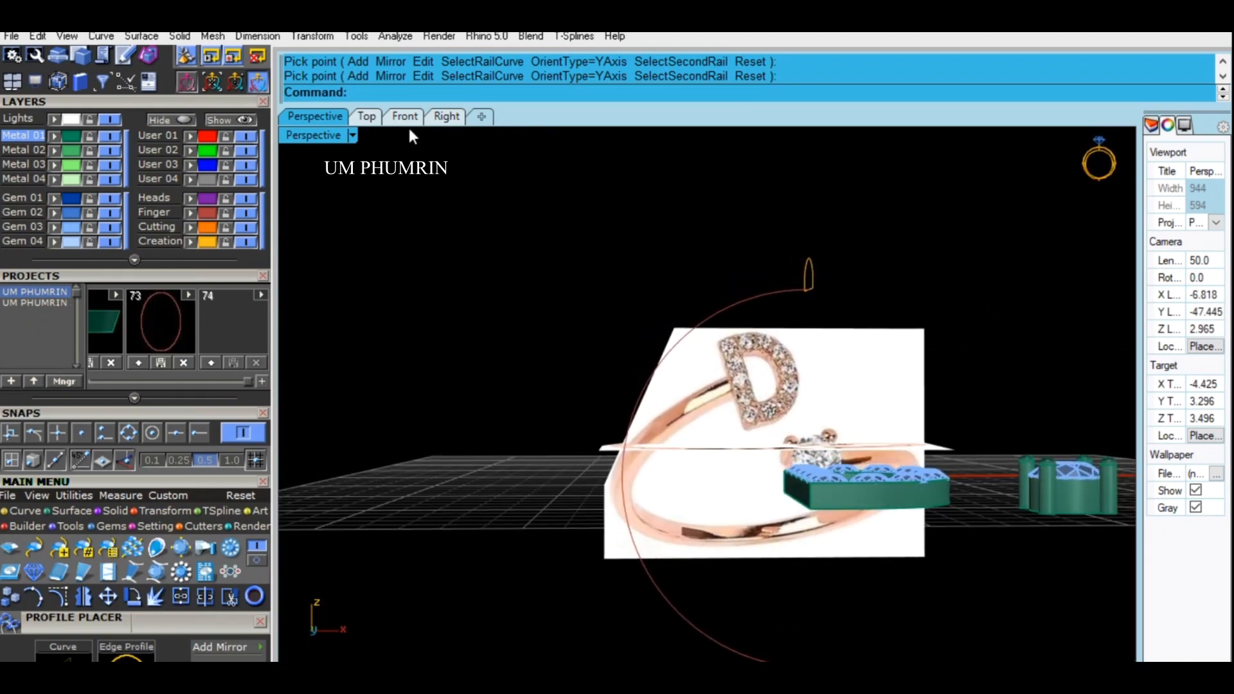
# Step: Sweep the two closed end profiles along the half-ring rail curve with a one-rail sweep
pyautogui.click(403, 117)
pyautogui.scroll(5, 664, 273)
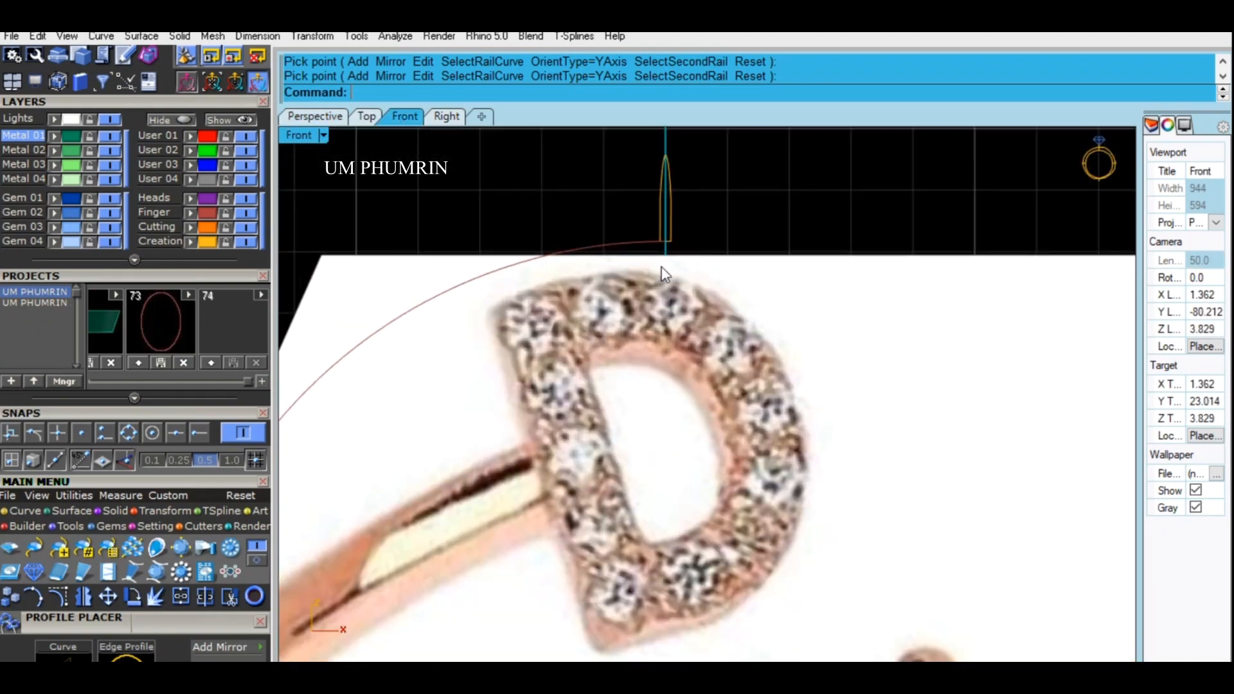
pyautogui.click(622, 249)
pyautogui.click(314, 117)
pyautogui.scroll(4, 656, 425)
pyautogui.scroll(-5, 630, 397)
pyautogui.moveTo(629, 397); pyautogui.dragTo(649, 484, button='right')
pyautogui.write('Sw11')
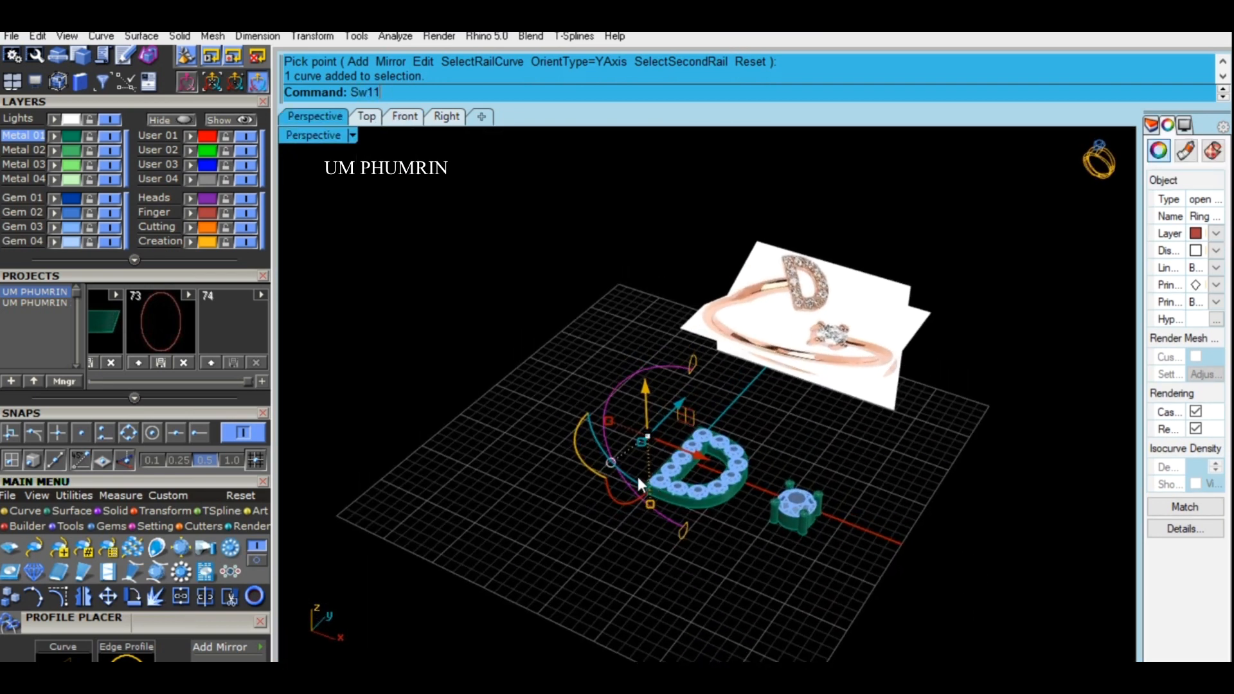
pyautogui.press('Return')
pyautogui.click(693, 364)
pyautogui.scroll(4, 698, 504)
pyautogui.click(676, 539)
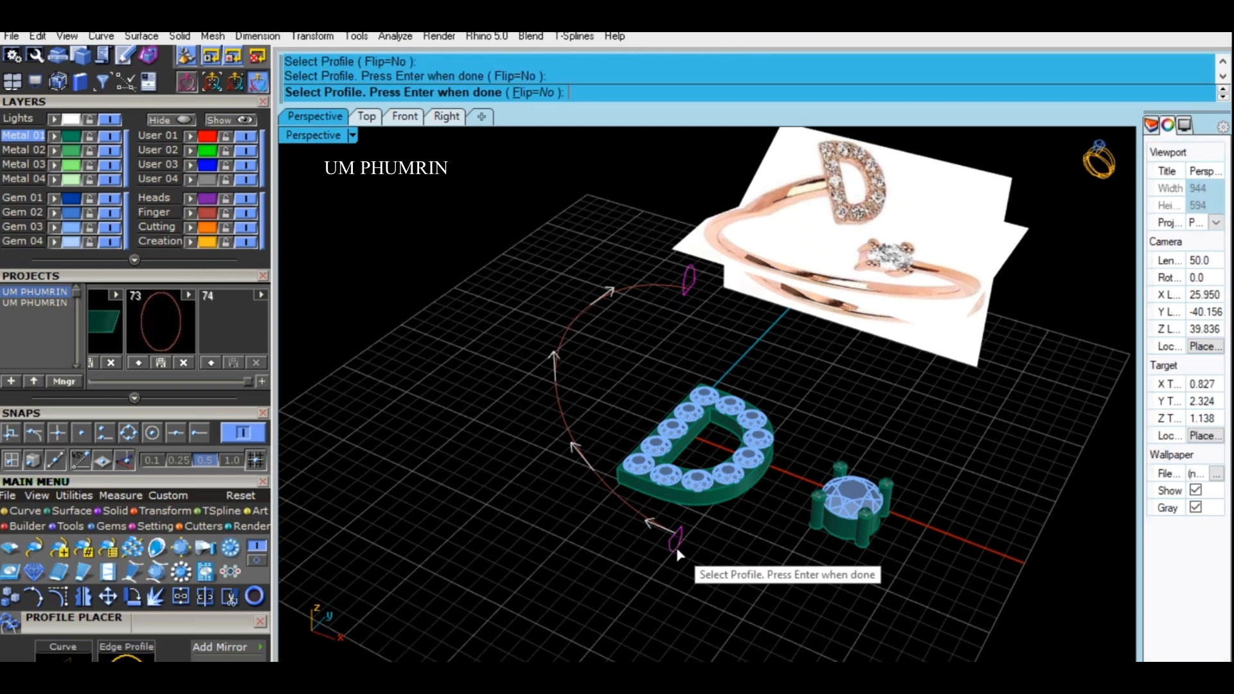
pyautogui.press('Return')
# Step: Turn off the isocurve display on the newly swept half band
pyautogui.click(368, 117)
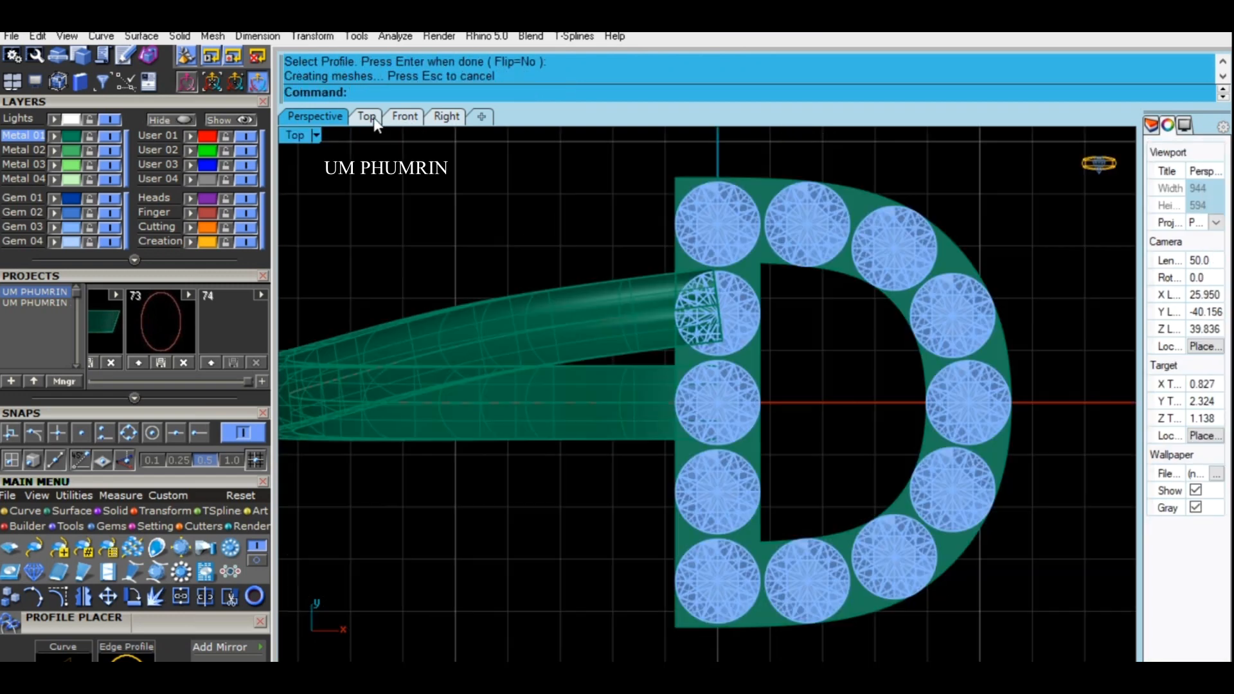
pyautogui.click(606, 353)
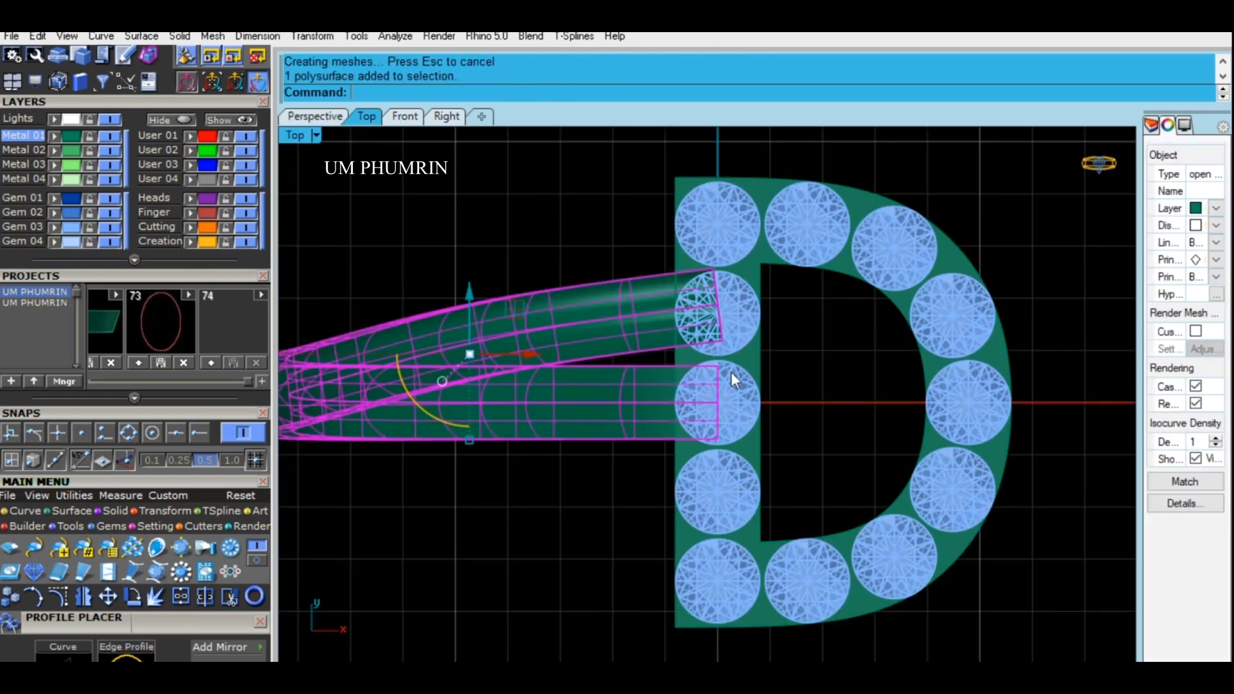
pyautogui.click(1196, 485)
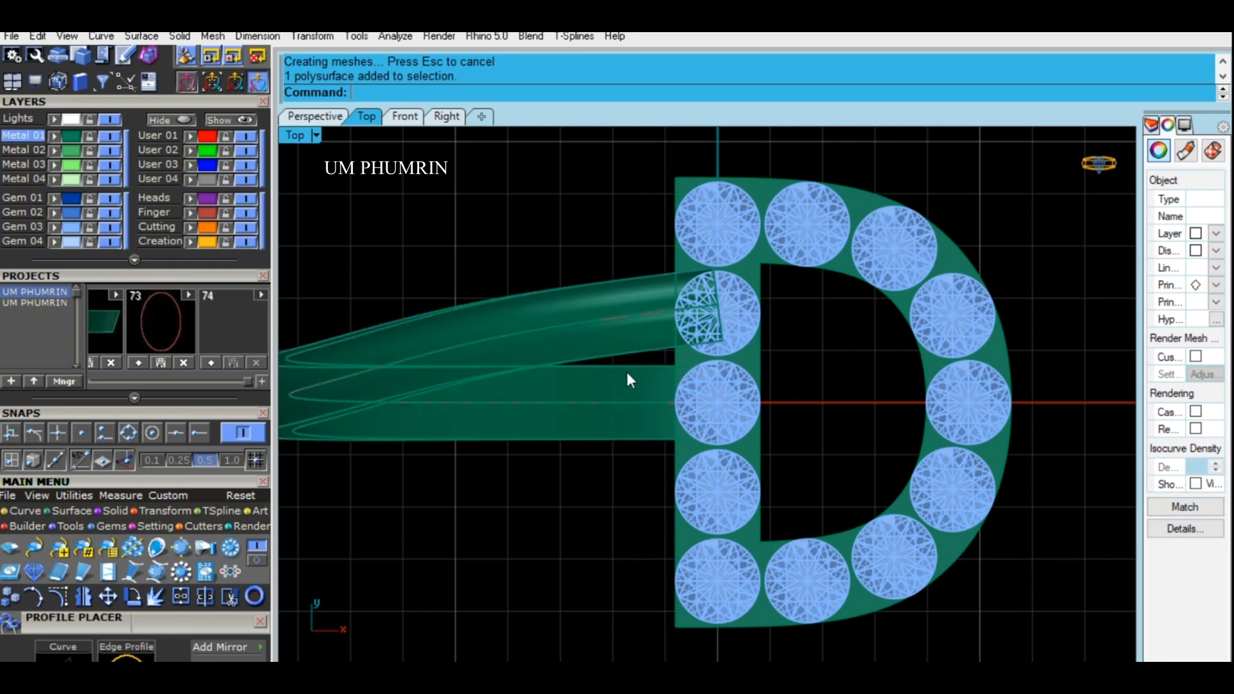
# Step: Rotate a copy of the half band 180° about the origin 0 in the Top view and lock both halves
pyautogui.scroll(-3, 627, 371)
pyautogui.click(612, 357)
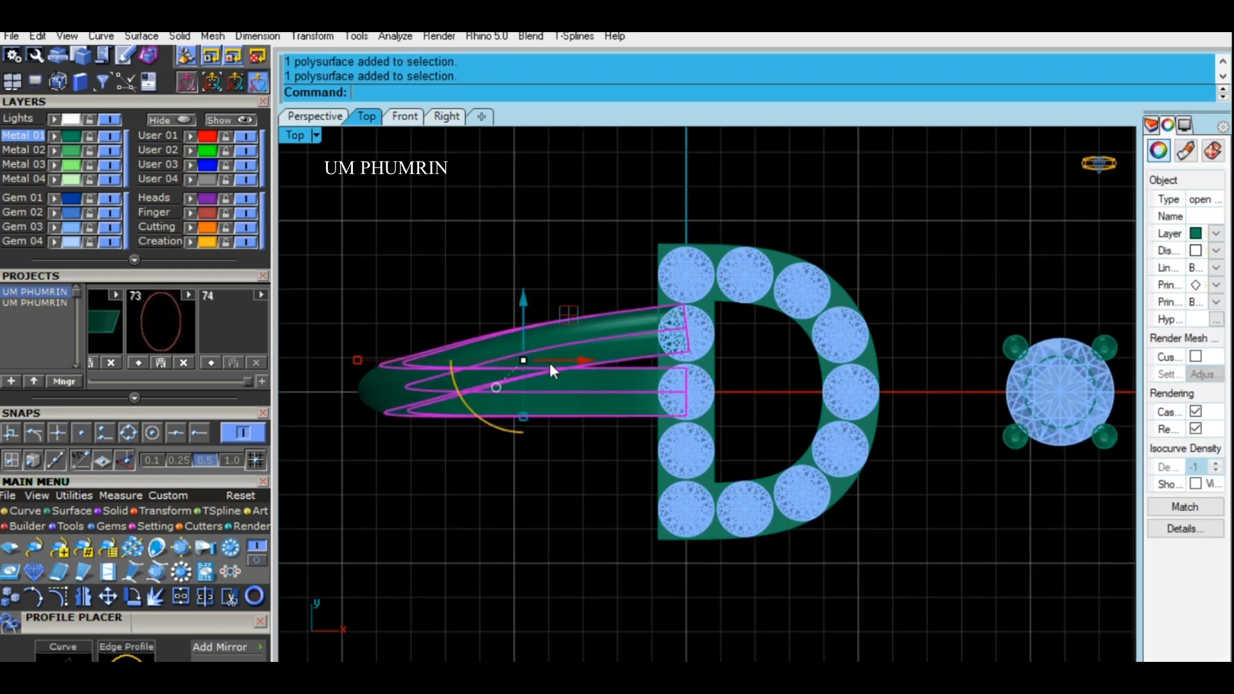
pyautogui.press('Return')
pyautogui.write('0')
pyautogui.press('Return')
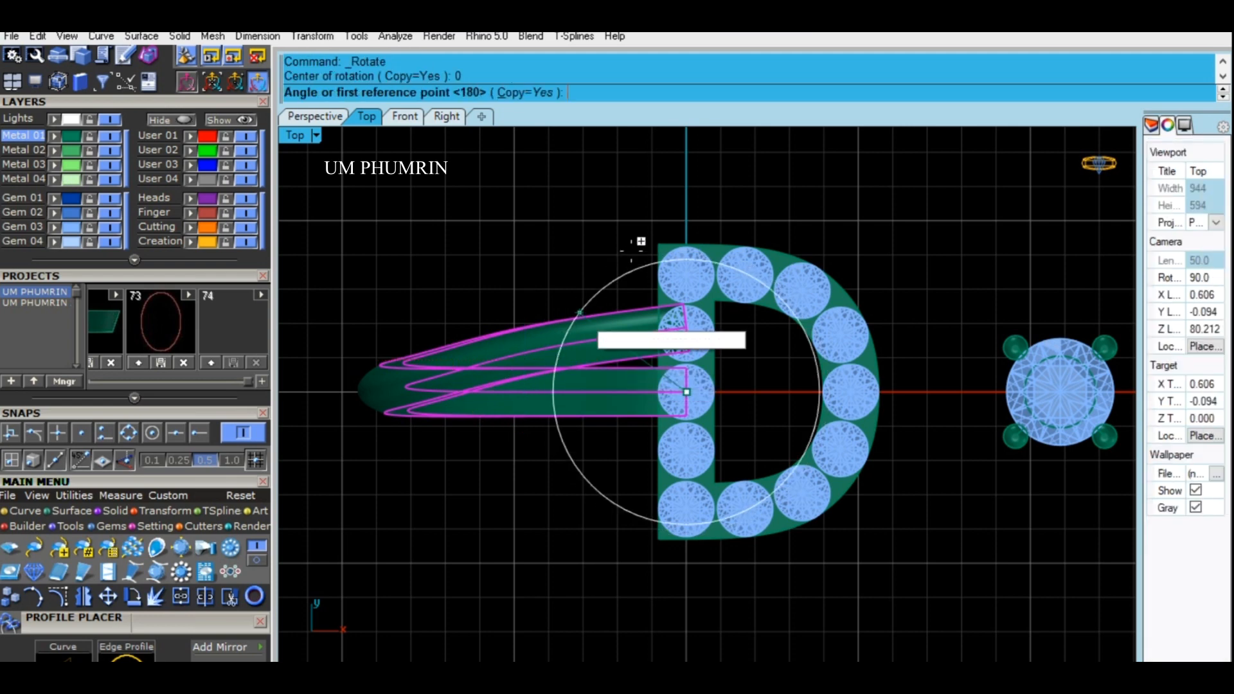
pyautogui.click(688, 180)
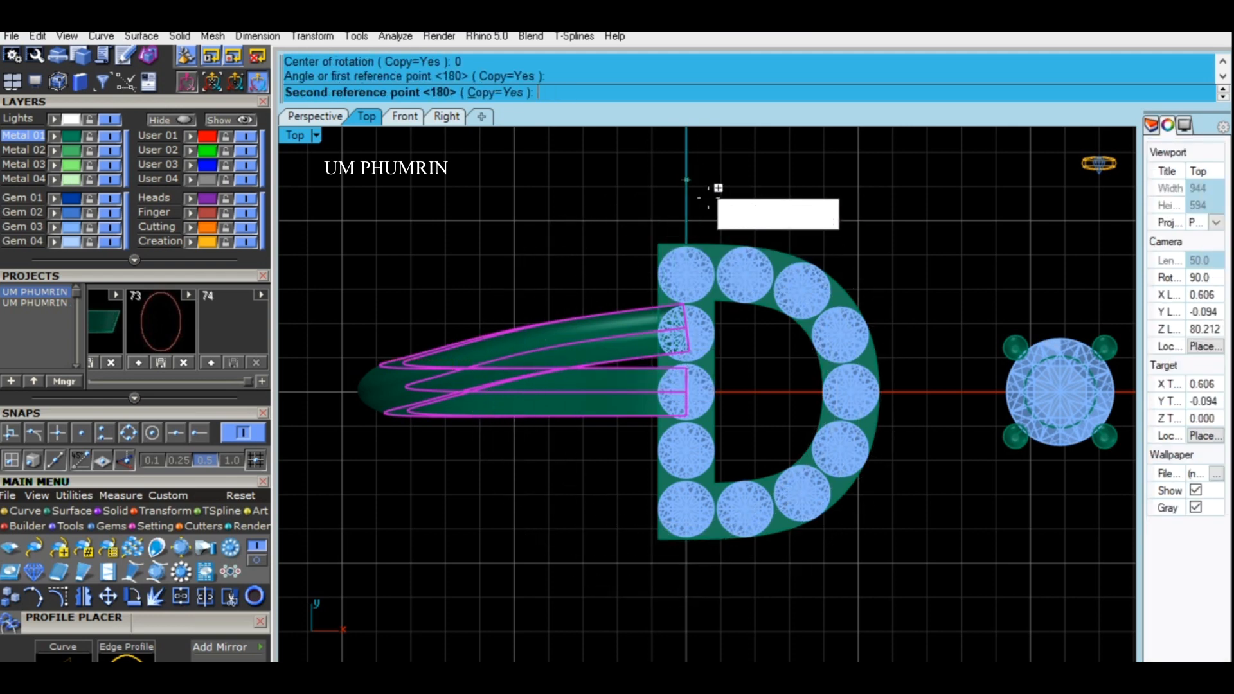
pyautogui.click(750, 583)
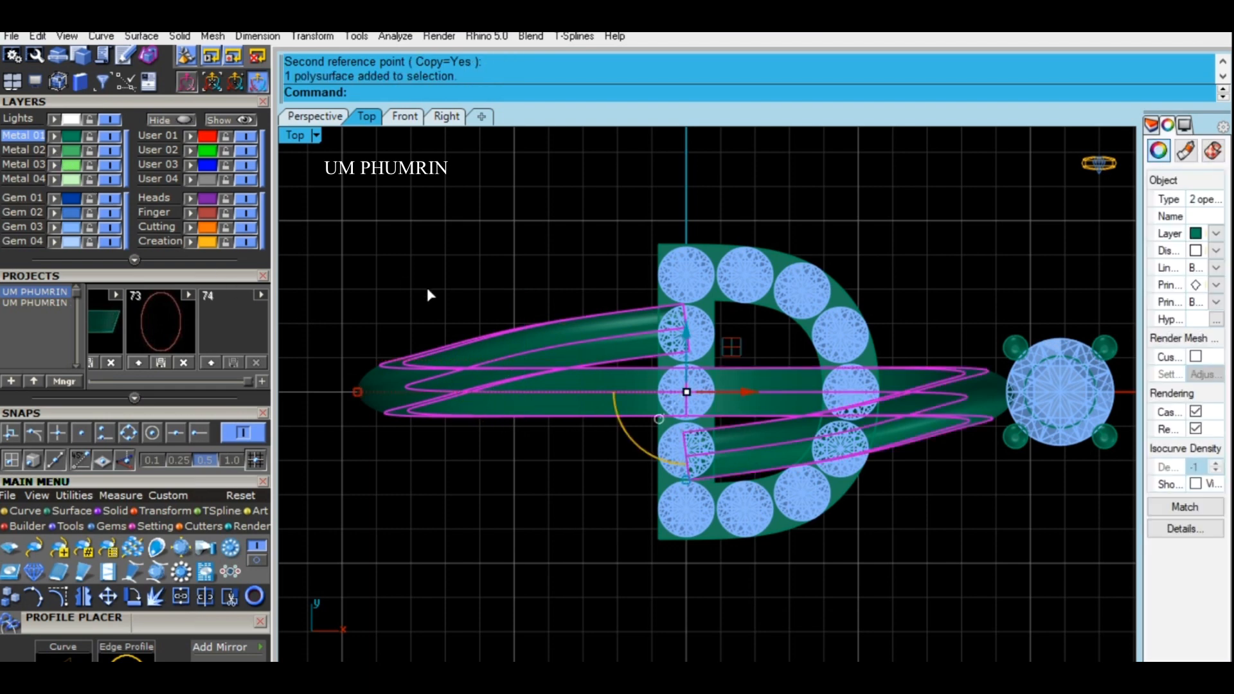
pyautogui.hotkey('ctrl', 'l')
# Step: Move the letter D and the gem head together along X until both sit clear of the ring band
pyautogui.click(315, 115)
pyautogui.moveTo(659, 270); pyautogui.dragTo(803, 445, button='right')
pyautogui.click(733, 499)
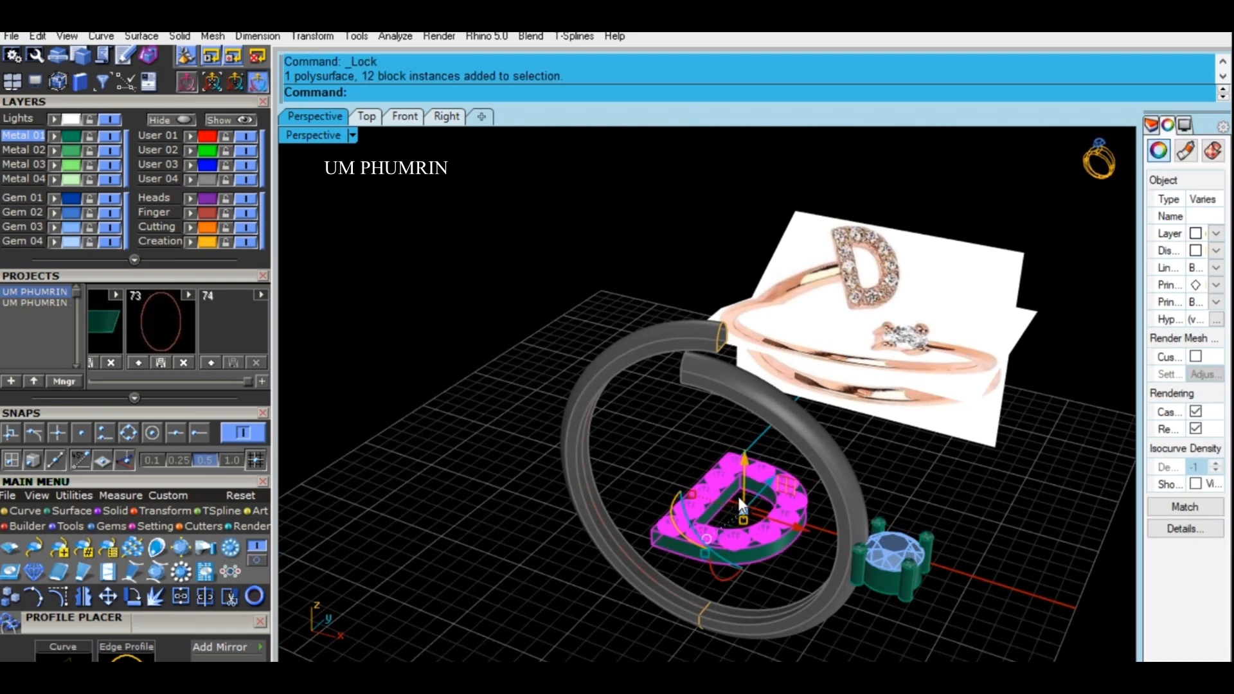
pyautogui.moveTo(827, 514); pyautogui.dragTo(862, 453, button='right')
pyautogui.keyDown('shift'); pyautogui.click(862, 497); pyautogui.keyUp('shift')
pyautogui.moveTo(863, 453); pyautogui.dragTo(1046, 460)
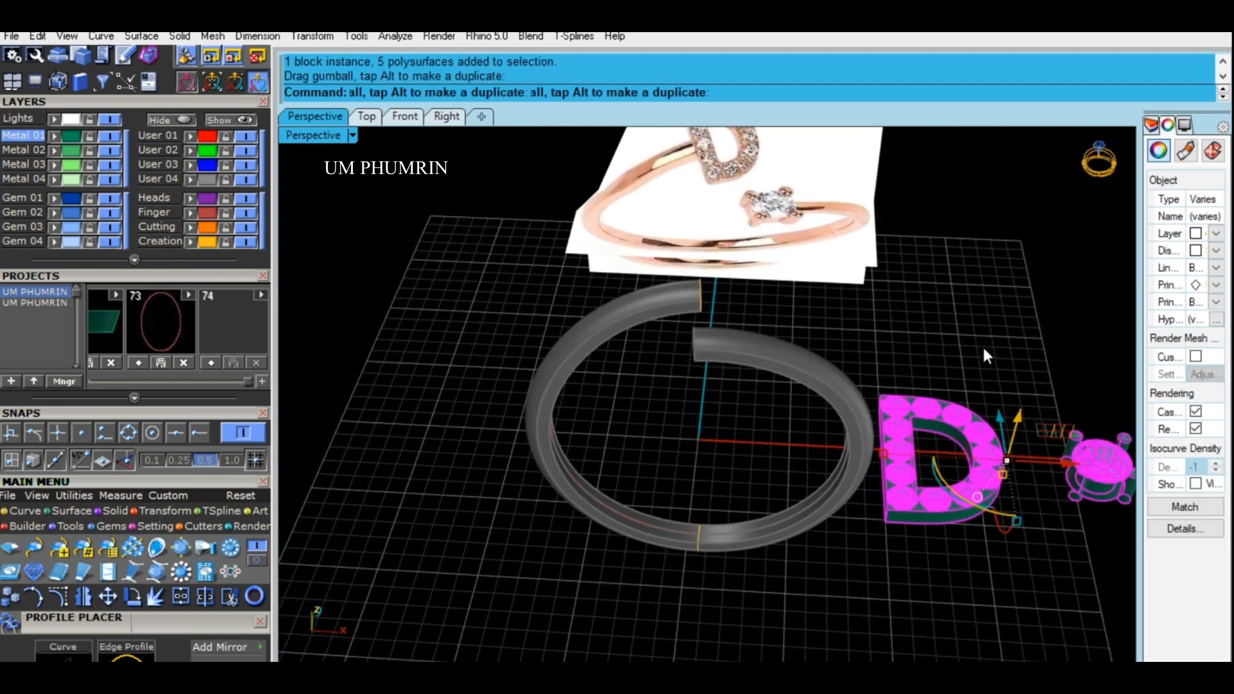
pyautogui.click(982, 344)
# Step: Show the half-ring rail's control points and raise its upper end point together with the end profile in the Top view
pyautogui.scroll(4, 655, 315)
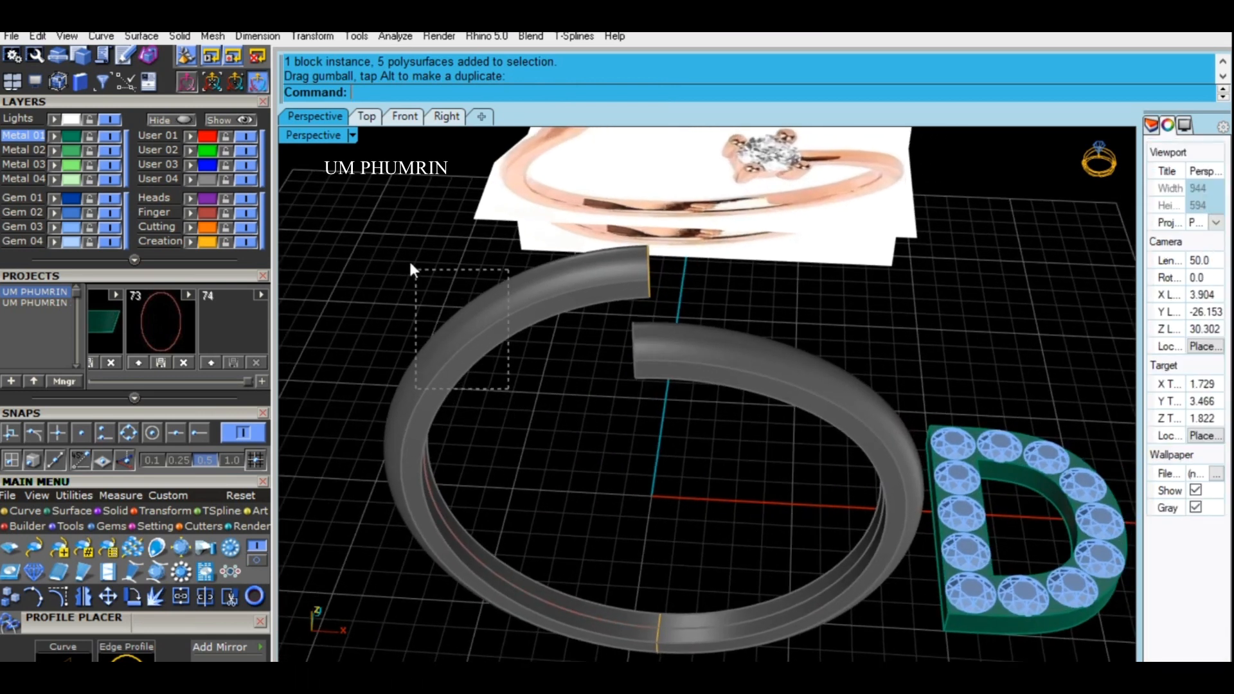
pyautogui.moveTo(409, 260); pyautogui.dragTo(407, 259)
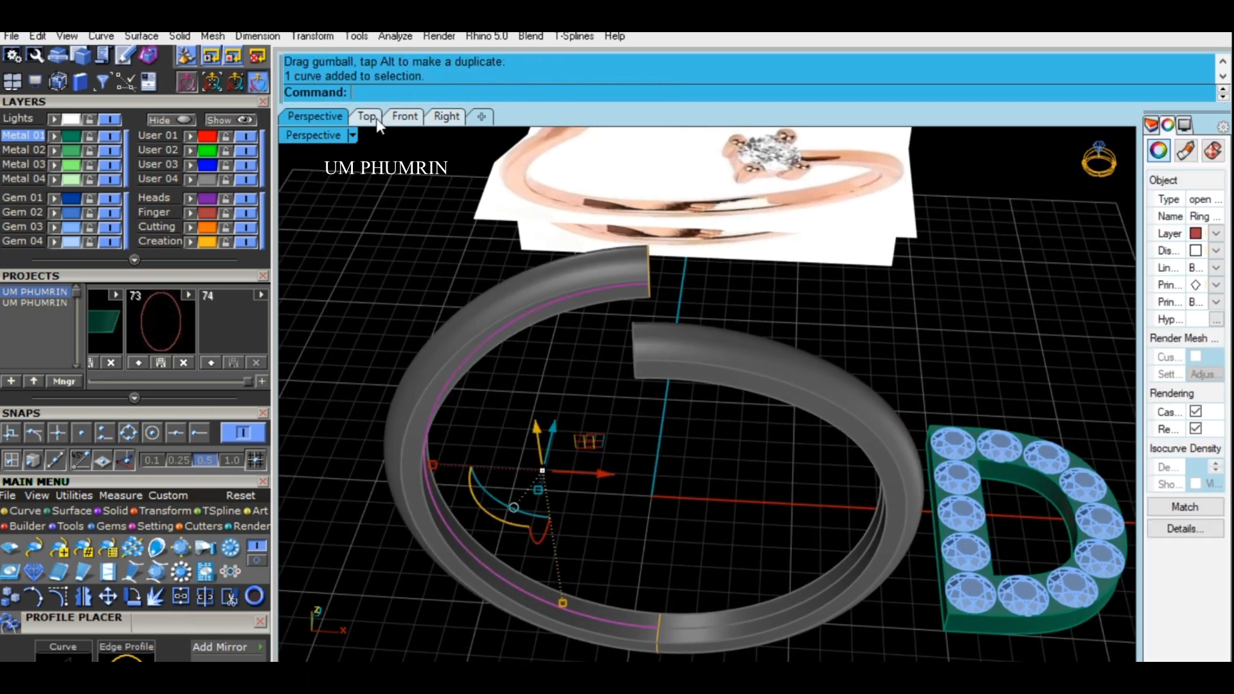
pyautogui.click(375, 120)
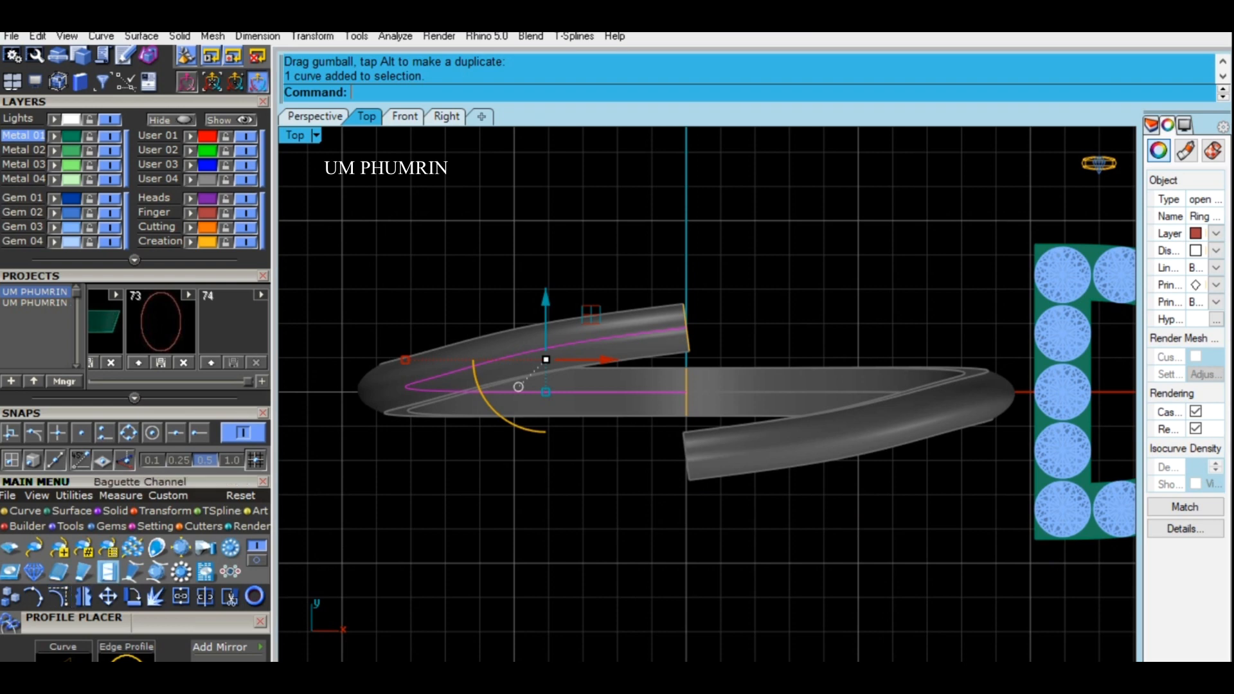
pyautogui.scroll(3, 639, 307)
pyautogui.moveTo(779, 395); pyautogui.dragTo(781, 398)
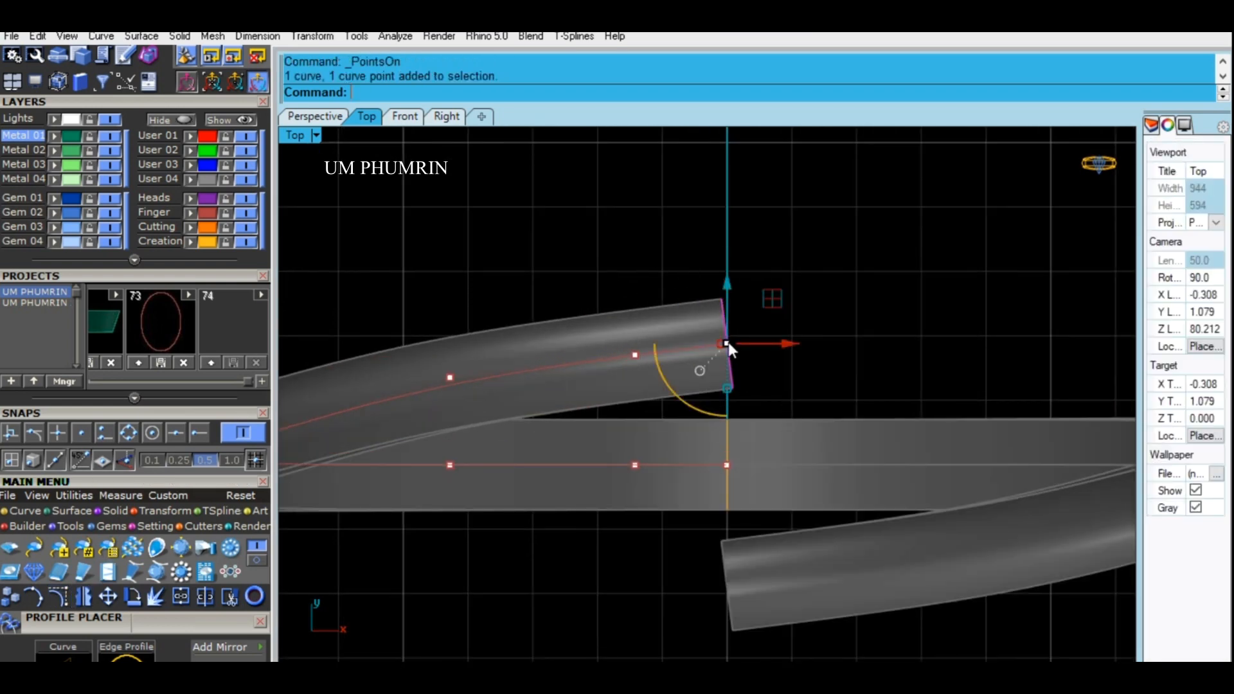
pyautogui.scroll(4, 729, 347)
pyautogui.moveTo(724, 301); pyautogui.dragTo(766, 338)
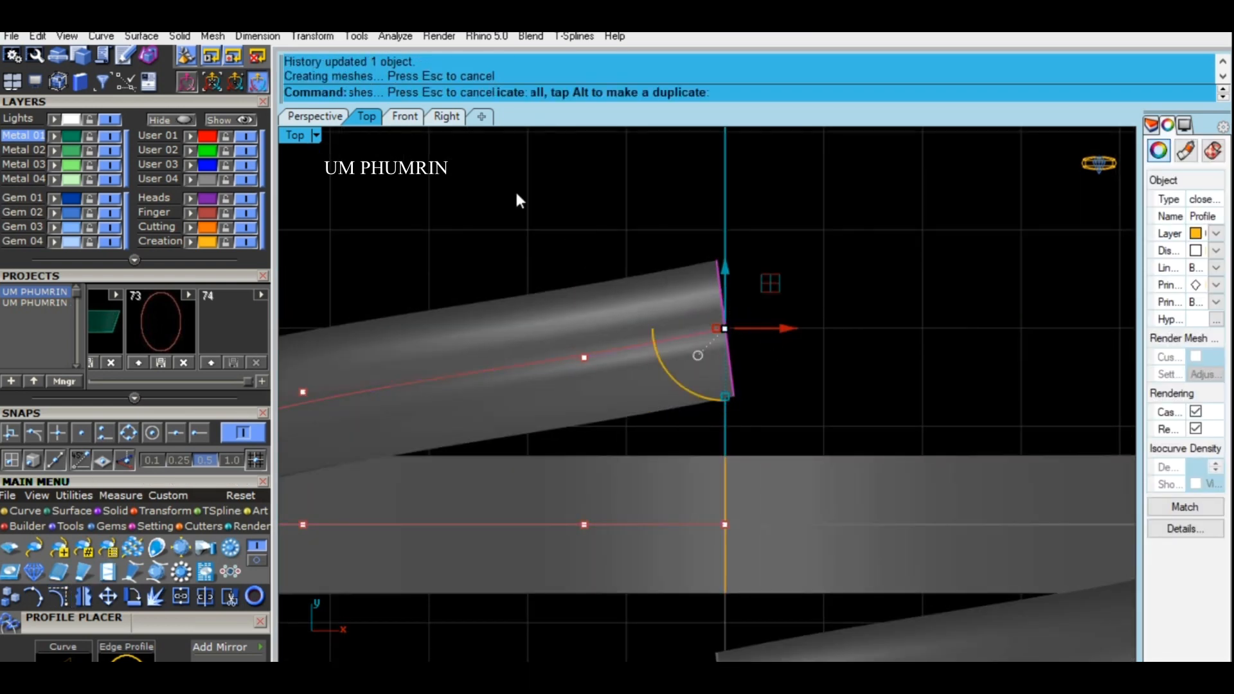
# Step: Raise the rail's last two upper control points and the end profile further in Y, in two moves
pyautogui.moveTo(814, 423); pyautogui.dragTo(813, 420)
pyautogui.moveTo(655, 277); pyautogui.dragTo(683, 255)
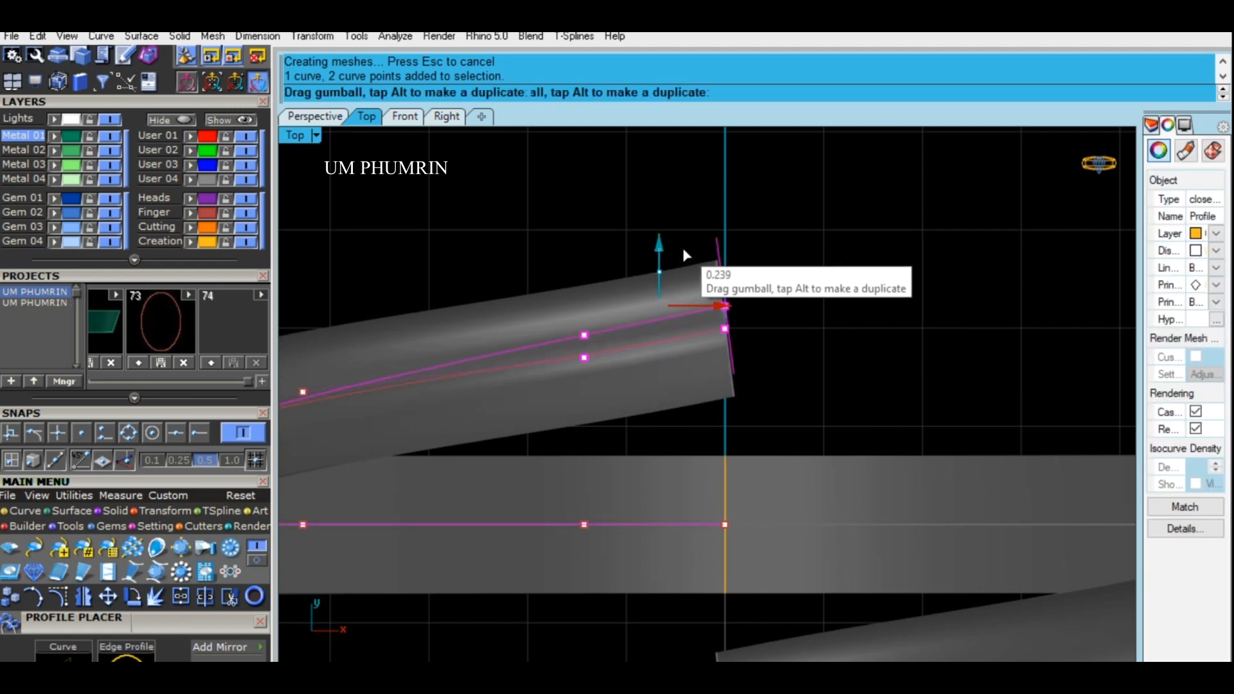
pyautogui.scroll(-2, 582, 237)
pyautogui.click(532, 197)
pyautogui.scroll(-6, 543, 198)
pyautogui.moveTo(546, 198); pyautogui.dragTo(614, 305)
pyautogui.scroll(4, 563, 234)
pyautogui.scroll(-3, 562, 226)
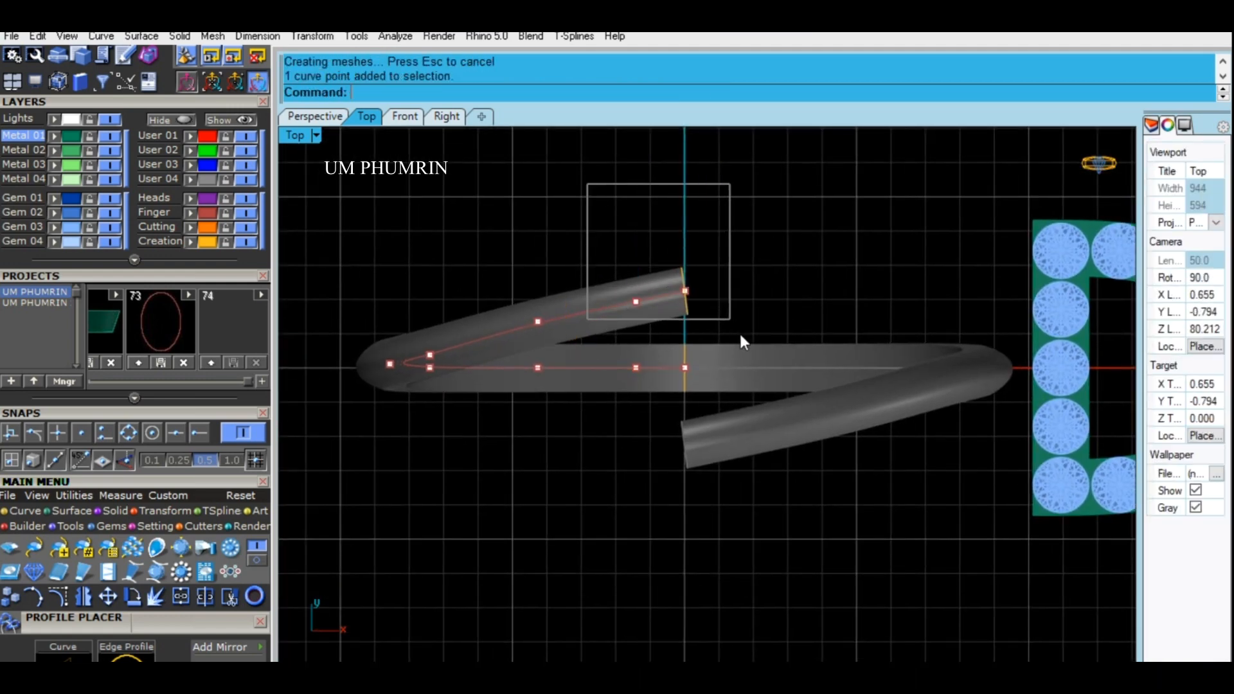
pyautogui.moveTo(737, 330); pyautogui.dragTo(738, 330)
pyautogui.scroll(4, 650, 266)
pyautogui.moveTo(669, 245); pyautogui.dragTo(660, 224)
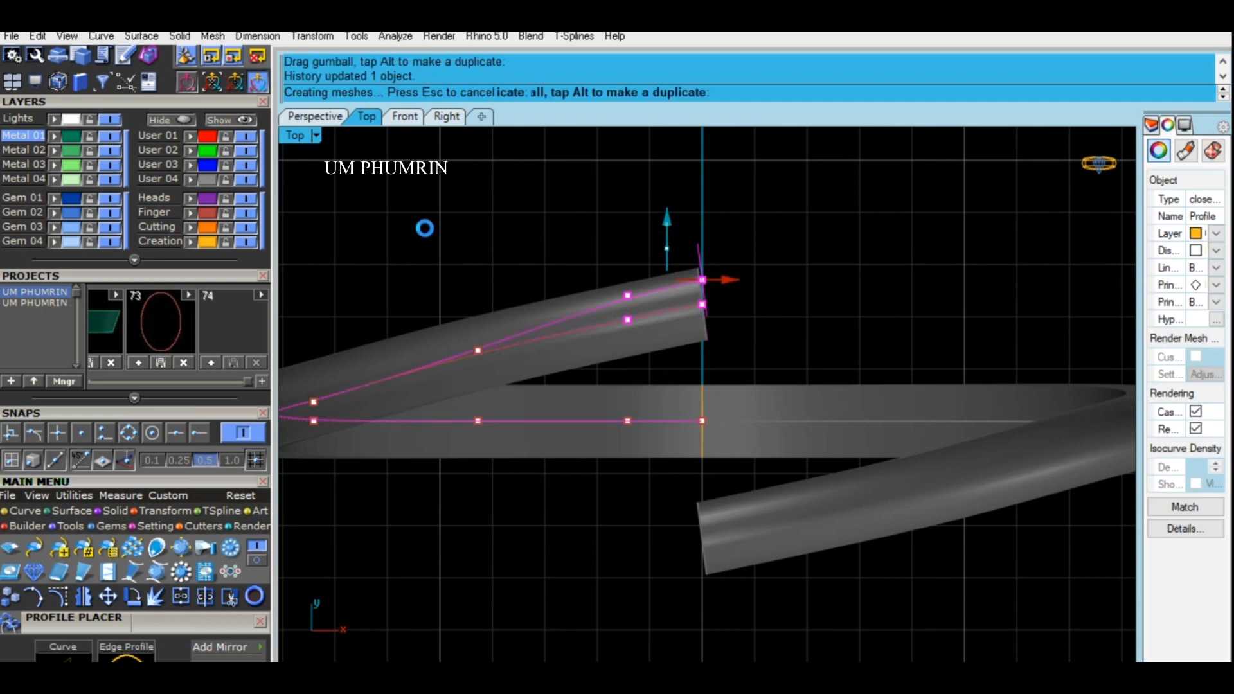
# Step: Raise the third control point from the rail's upper end and the upper control point beside the bend
pyautogui.click(477, 350)
pyautogui.moveTo(476, 288); pyautogui.dragTo(484, 261)
pyautogui.click(577, 211)
pyautogui.scroll(-2, 576, 211)
pyautogui.moveTo(677, 221); pyautogui.dragTo(881, 206, button='right')
pyautogui.moveTo(519, 231); pyautogui.dragTo(601, 352)
pyautogui.scroll(4, 573, 332)
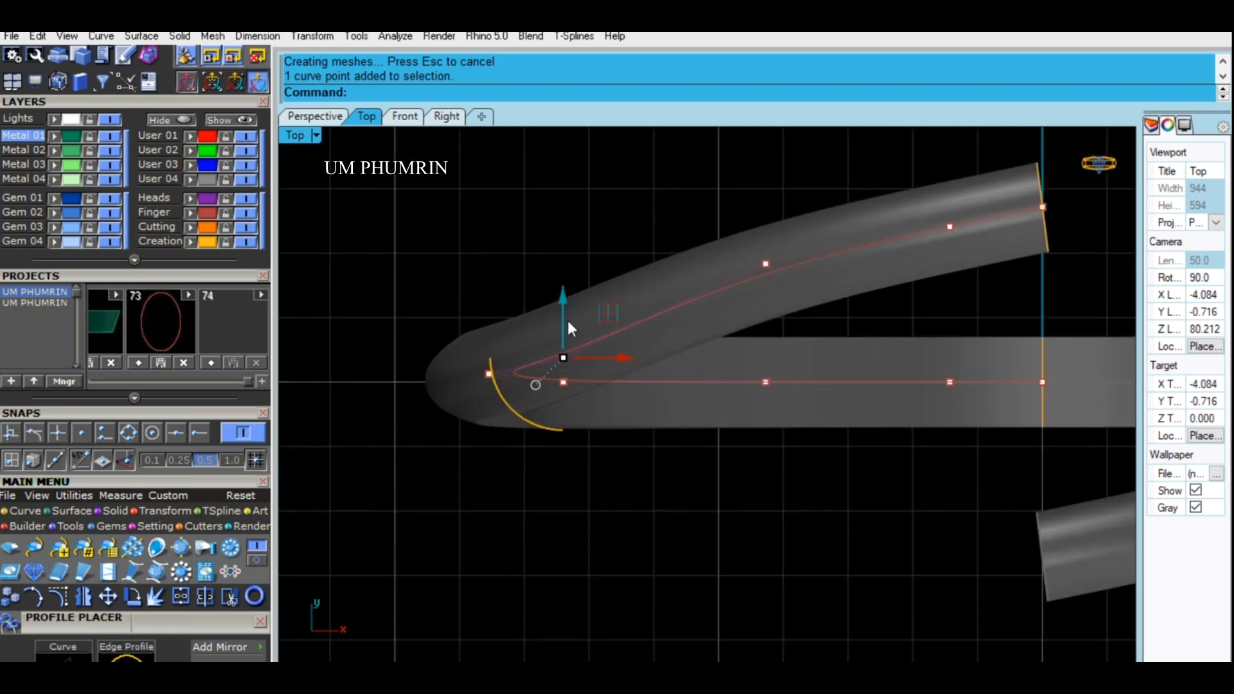
pyautogui.moveTo(568, 292); pyautogui.dragTo(570, 264)
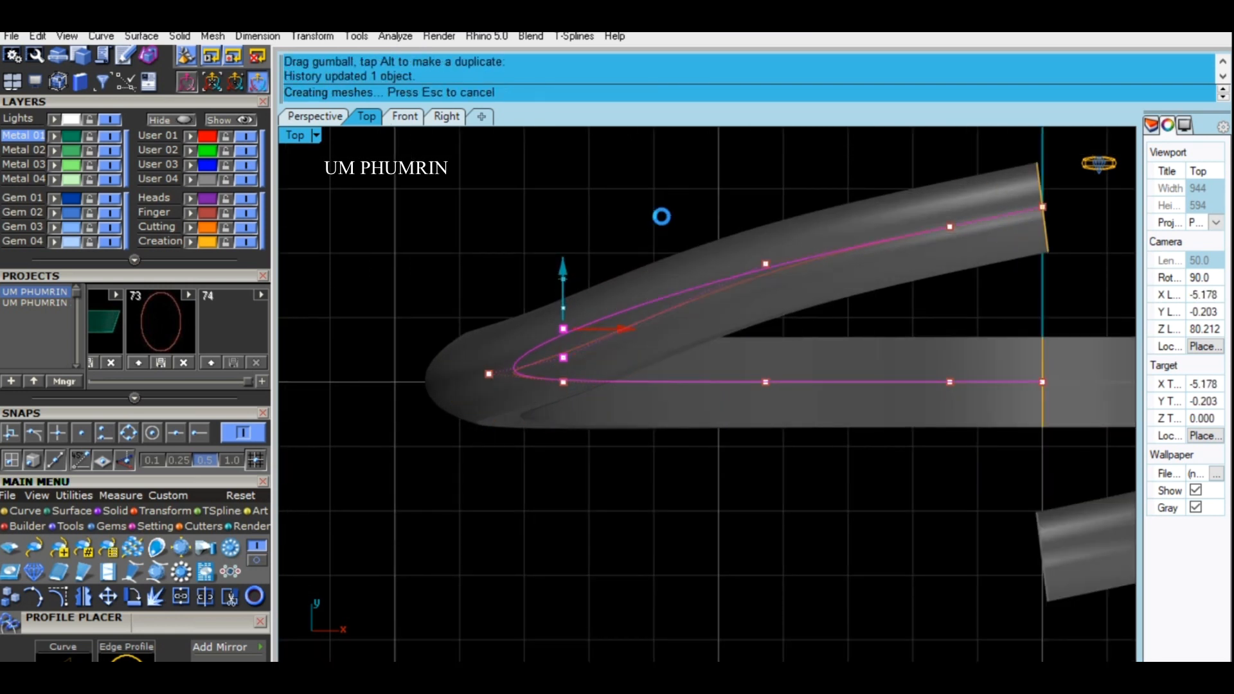
pyautogui.scroll(-2, 661, 213)
pyautogui.moveTo(660, 214); pyautogui.dragTo(645, 278, button='right')
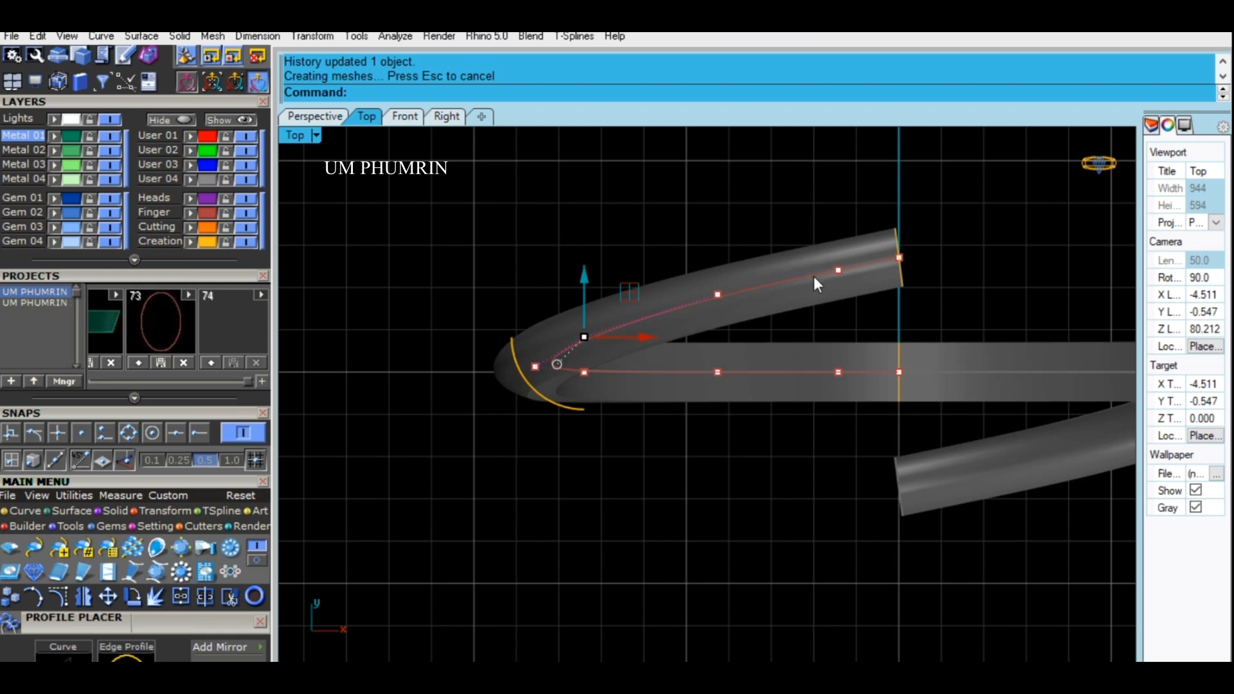
# Step: Nudge the last two upper control points and the end profile slightly higher in Y
pyautogui.moveTo(812, 277); pyautogui.dragTo(720, 277, button='right')
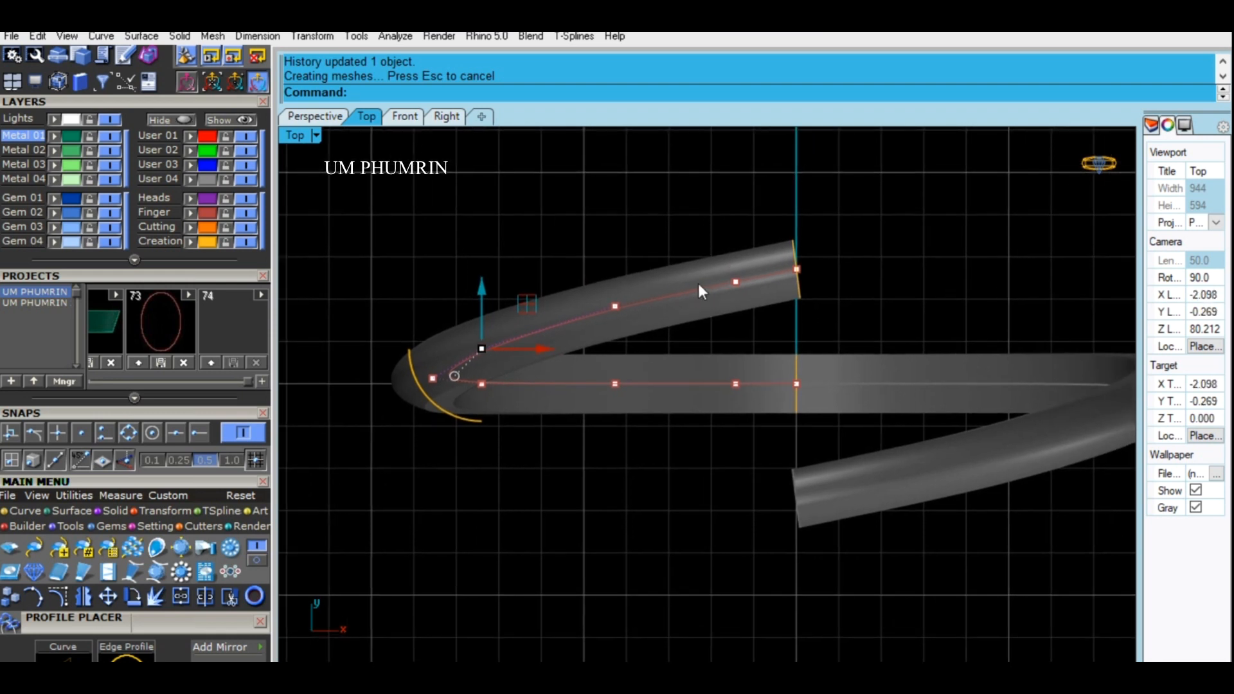
pyautogui.moveTo(852, 310); pyautogui.dragTo(852, 310)
pyautogui.scroll(2, 763, 222)
pyautogui.moveTo(774, 229); pyautogui.dragTo(791, 219)
pyautogui.click(614, 225)
pyautogui.scroll(-4, 614, 226)
pyautogui.moveTo(611, 236); pyautogui.dragTo(664, 249, button='right')
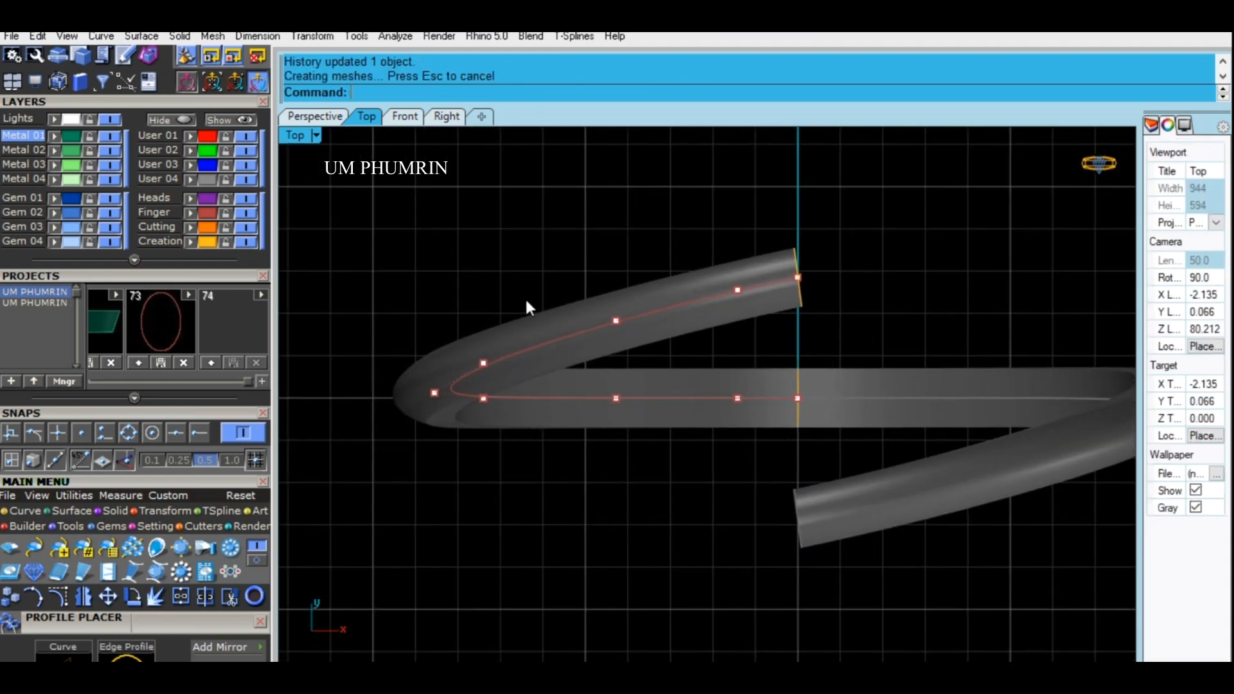
# Step: Raise the rail's outermost bend control point slightly and shift the three control points around the bend up in Y
pyautogui.click(319, 116)
pyautogui.moveTo(666, 317); pyautogui.dragTo(711, 366, button='right')
pyautogui.scroll(3, 711, 366)
pyautogui.moveTo(683, 344); pyautogui.dragTo(805, 425)
pyautogui.scroll(5, 761, 383)
pyautogui.click(367, 118)
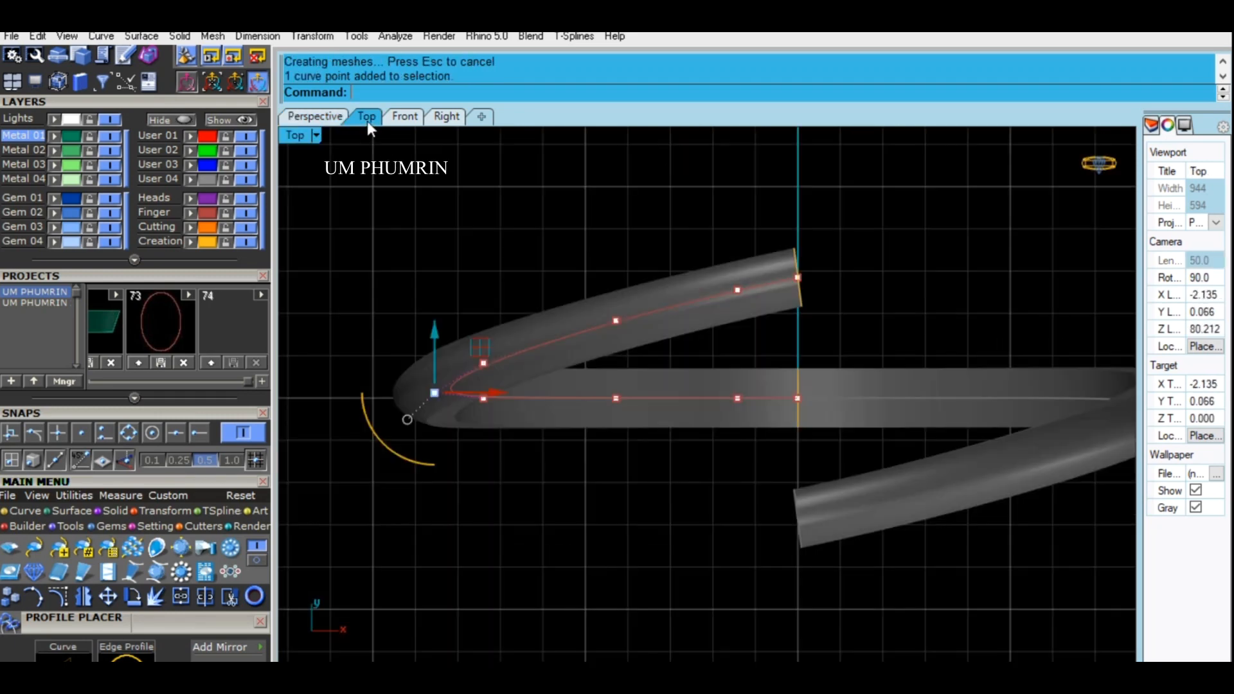
pyautogui.scroll(3, 431, 380)
pyautogui.moveTo(436, 352); pyautogui.dragTo(451, 339)
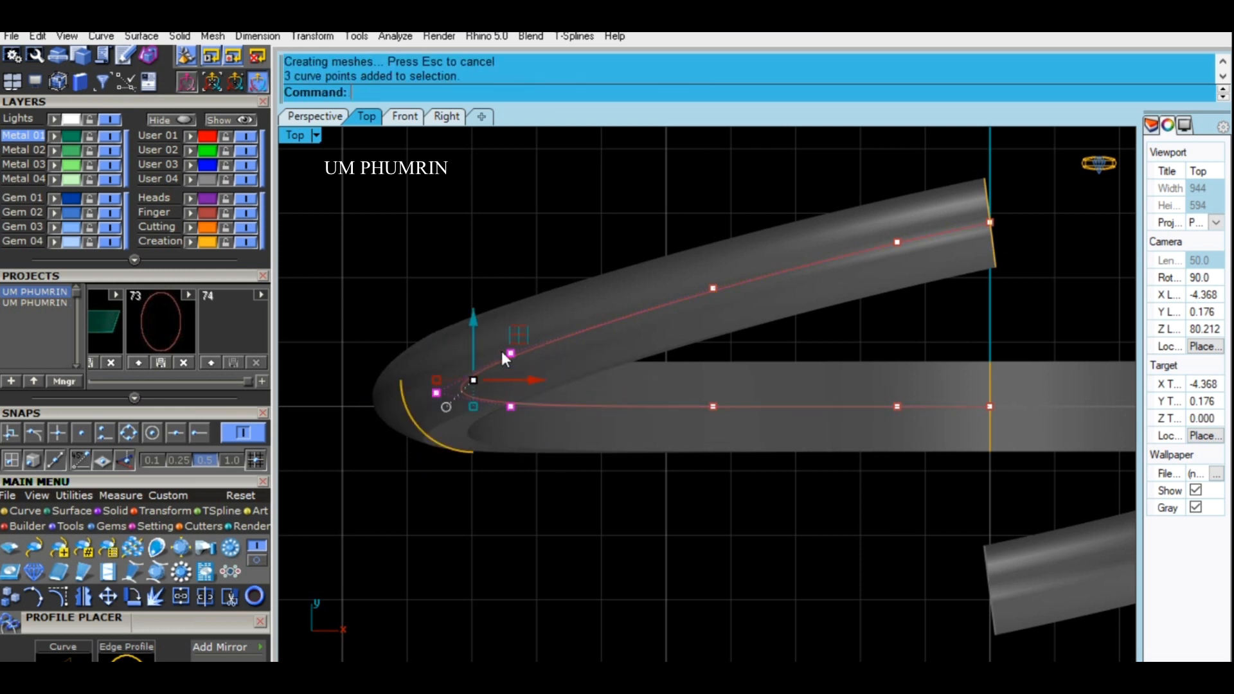
pyautogui.scroll(3, 463, 337)
pyautogui.moveTo(457, 364); pyautogui.dragTo(475, 351)
pyautogui.scroll(-10, 608, 394)
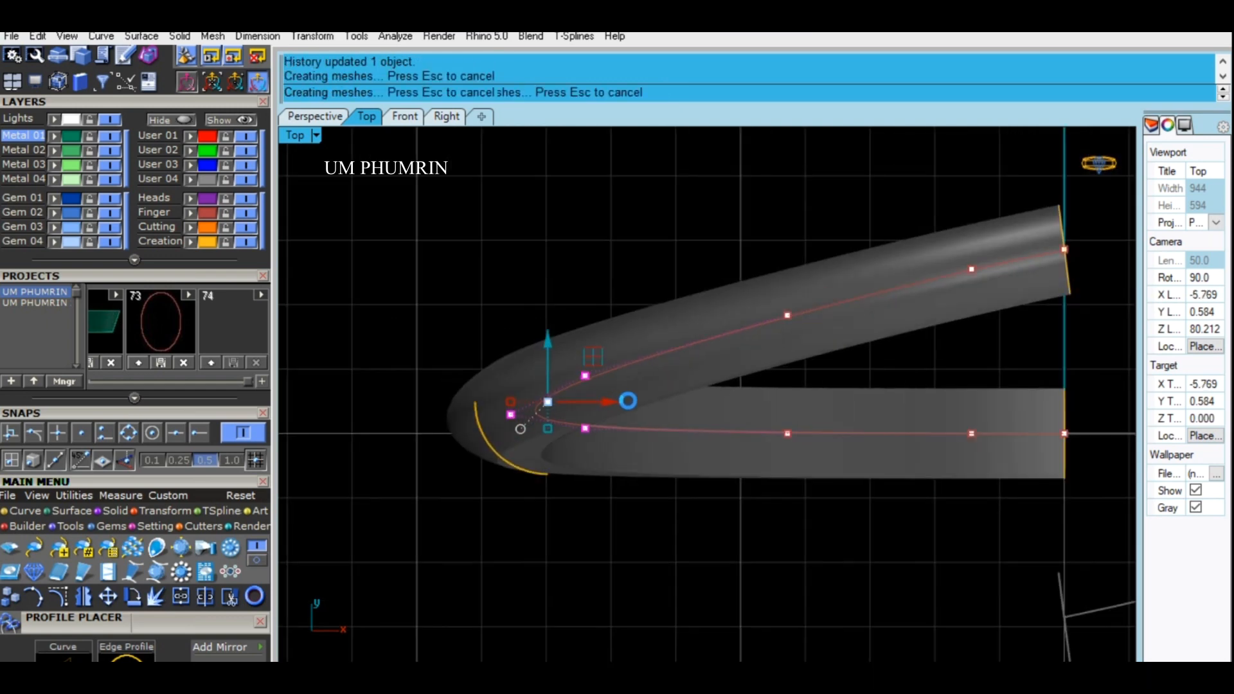
# Step: Fine-tune the rail's upper arm by raising its middle control point and the one beside the bend
pyautogui.click(653, 315)
pyautogui.moveTo(668, 282); pyautogui.dragTo(779, 391)
pyautogui.scroll(4, 728, 312)
pyautogui.moveTo(729, 311); pyautogui.dragTo(749, 304)
pyautogui.click(512, 300)
pyautogui.moveTo(512, 300); pyautogui.dragTo(588, 442)
pyautogui.scroll(2, 526, 384)
pyautogui.moveTo(540, 378); pyautogui.dragTo(551, 370)
pyautogui.click(739, 284)
# Step: Raise the middle control point of the rail's upper arm a little more to round the band's curve
pyautogui.scroll(-4, 731, 250)
pyautogui.moveTo(731, 251); pyautogui.dragTo(595, 302, button='right')
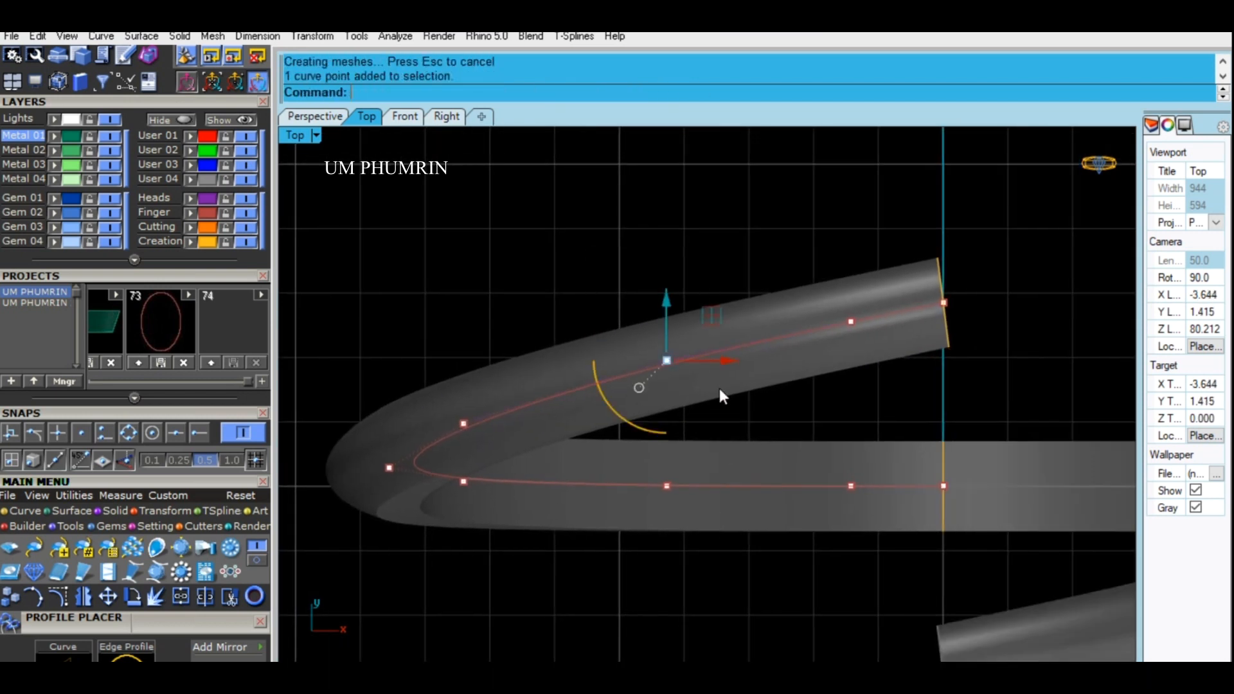
pyautogui.moveTo(721, 399); pyautogui.dragTo(721, 399)
pyautogui.scroll(2, 667, 329)
pyautogui.moveTo(680, 315); pyautogui.dragTo(715, 281)
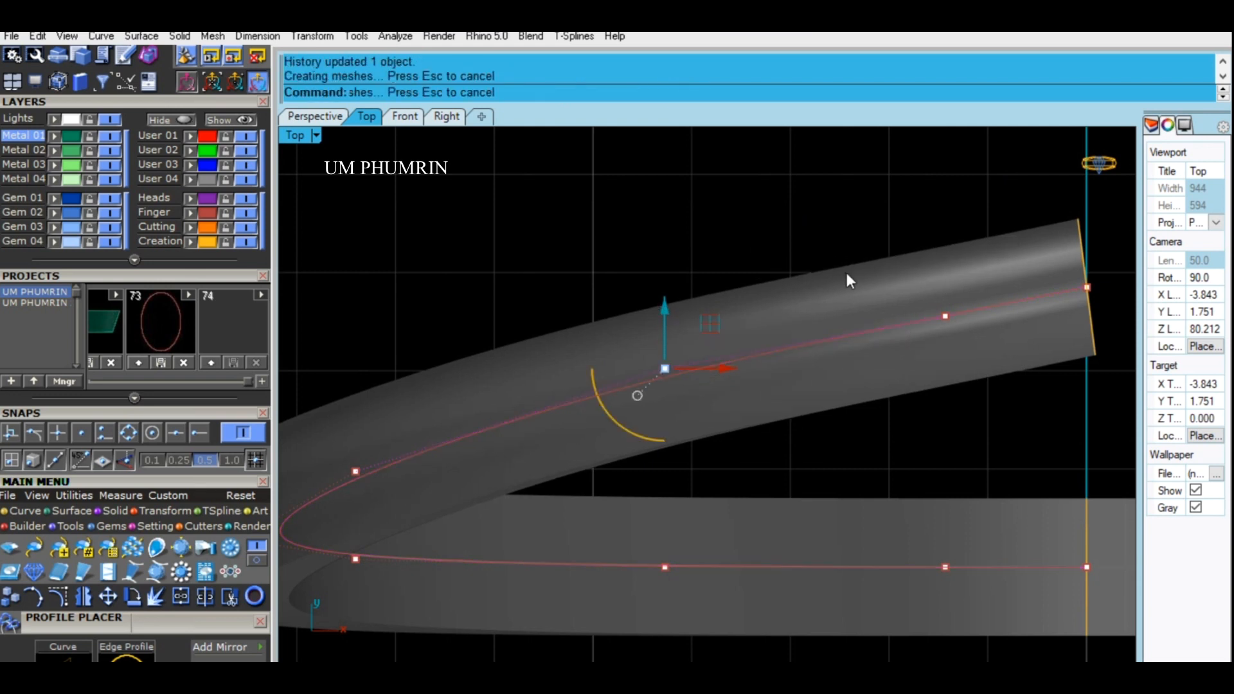
pyautogui.click(832, 172)
# Step: Make small upward adjustments to the control points near the rail's upper end to smooth the band
pyautogui.scroll(-2, 832, 172)
pyautogui.moveTo(832, 171); pyautogui.dragTo(696, 225, button='right')
pyautogui.scroll(2, 783, 319)
pyautogui.moveTo(786, 308); pyautogui.dragTo(798, 298)
pyautogui.moveTo(823, 192); pyautogui.dragTo(953, 307)
pyautogui.moveTo(1010, 434); pyautogui.dragTo(1019, 466)
pyautogui.moveTo(926, 263); pyautogui.dragTo(935, 255)
pyautogui.click(840, 213)
pyautogui.moveTo(833, 277); pyautogui.dragTo(591, 295, button='right')
pyautogui.scroll(-5, 828, 308)
pyautogui.scroll(-4, 895, 330)
# Step: Move the letter D with its stones onto the band's upper open end in the Top view
pyautogui.click(900, 329)
pyautogui.scroll(-4, 904, 335)
pyautogui.moveTo(903, 340); pyautogui.dragTo(864, 428, button='right')
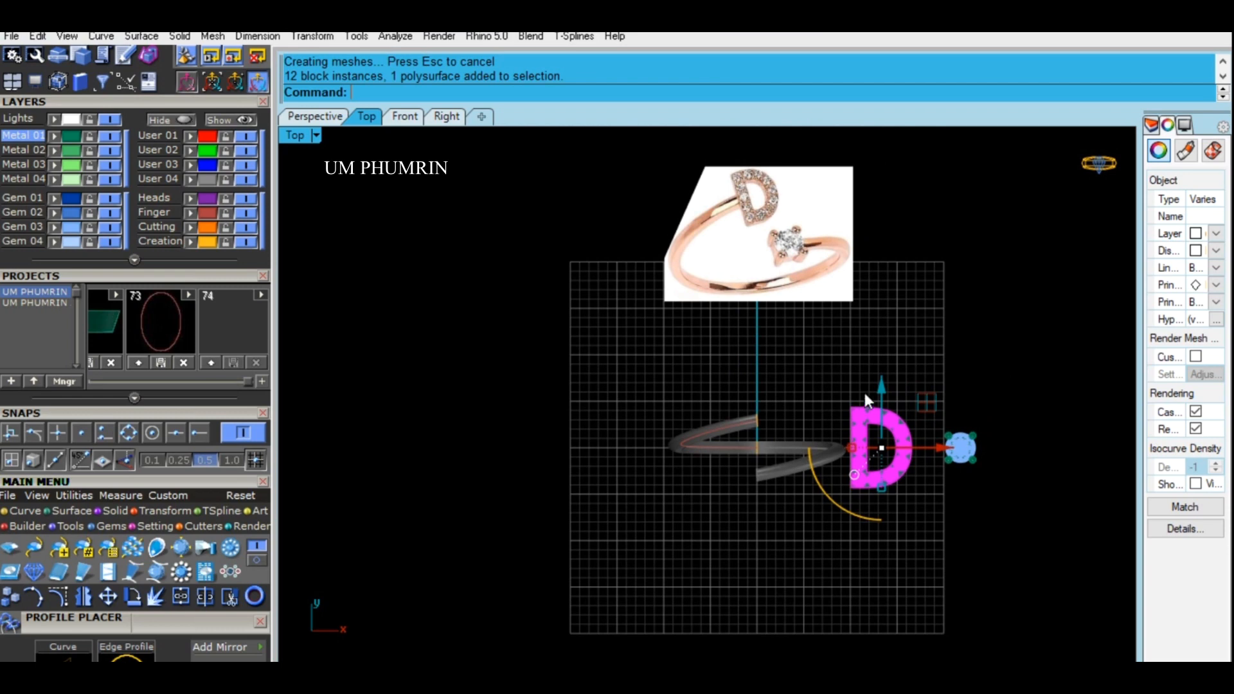
pyautogui.scroll(2, 859, 397)
pyautogui.moveTo(931, 411); pyautogui.dragTo(811, 374)
pyautogui.scroll(2, 743, 431)
pyautogui.scroll(4, 742, 431)
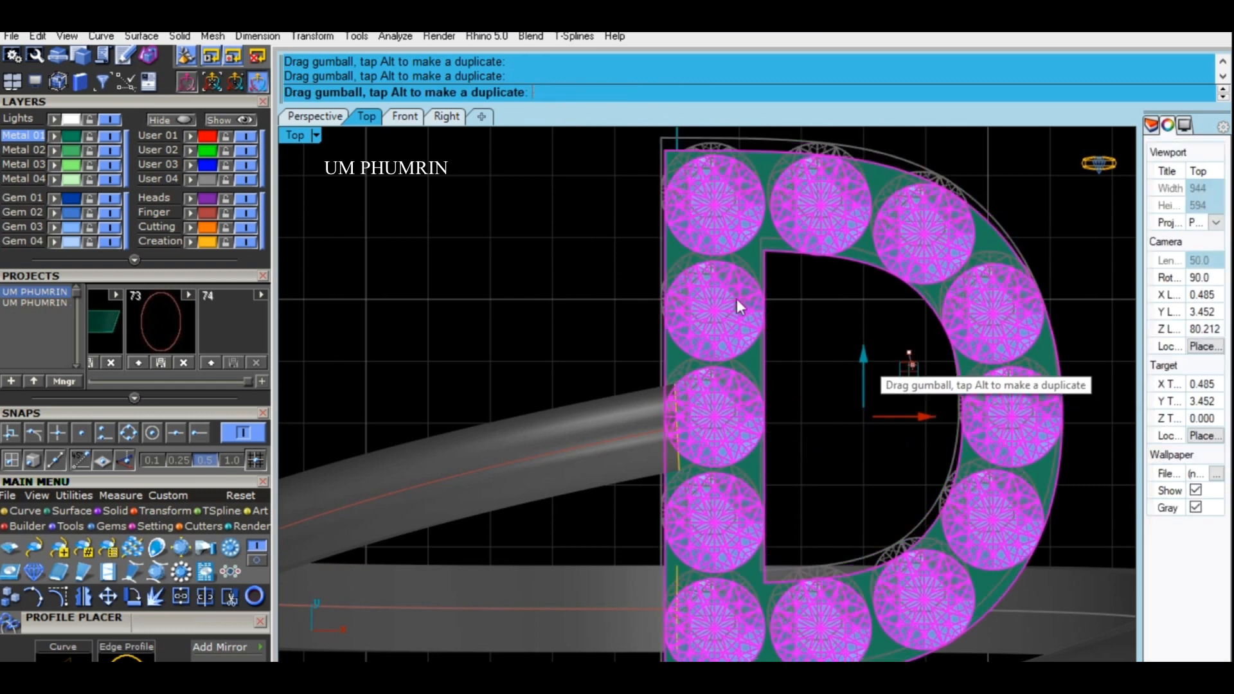
# Step: Raise the letter D in the Front view to the top of the ring circle
pyautogui.click(405, 116)
pyautogui.scroll(-5, 658, 345)
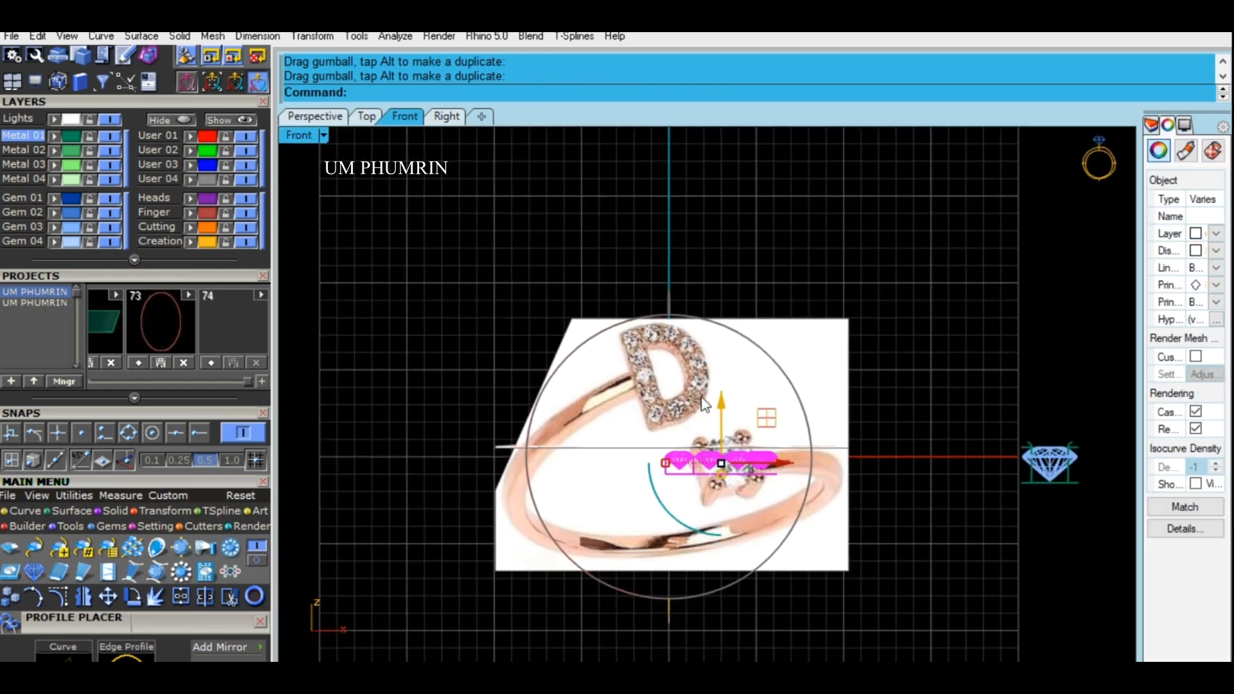
pyautogui.moveTo(724, 409); pyautogui.dragTo(734, 246)
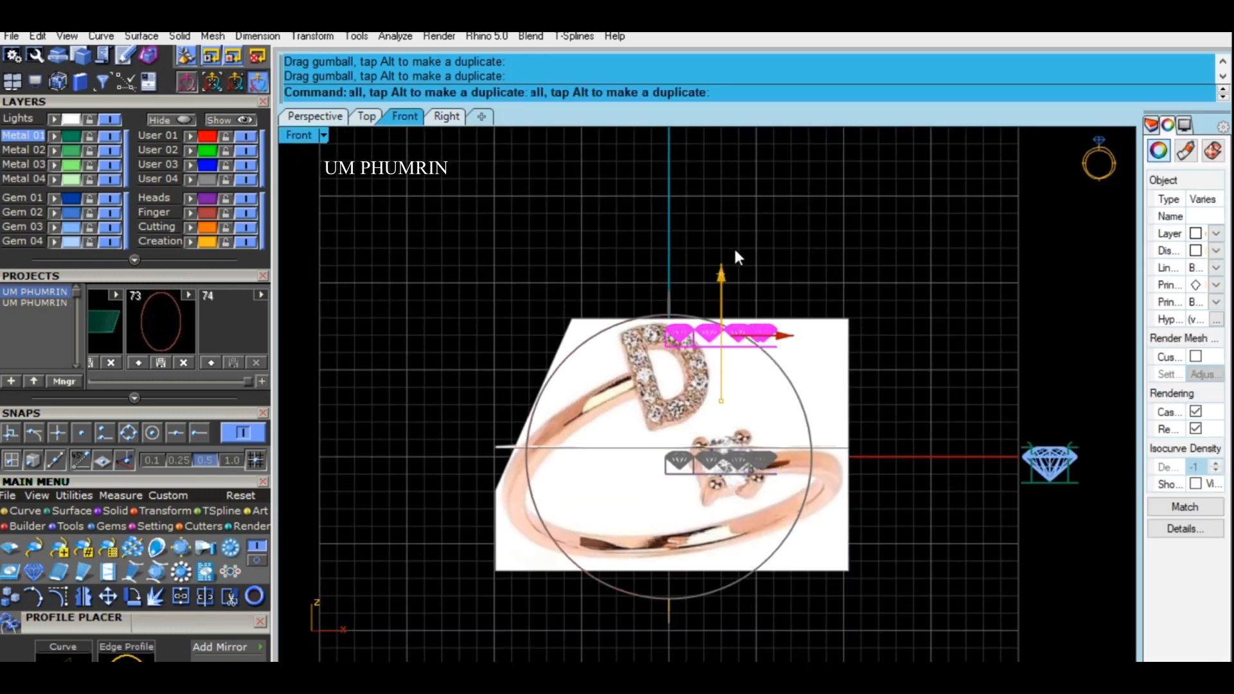
pyautogui.click(741, 233)
pyautogui.scroll(3, 738, 328)
pyautogui.click(729, 341)
pyautogui.scroll(3, 683, 297)
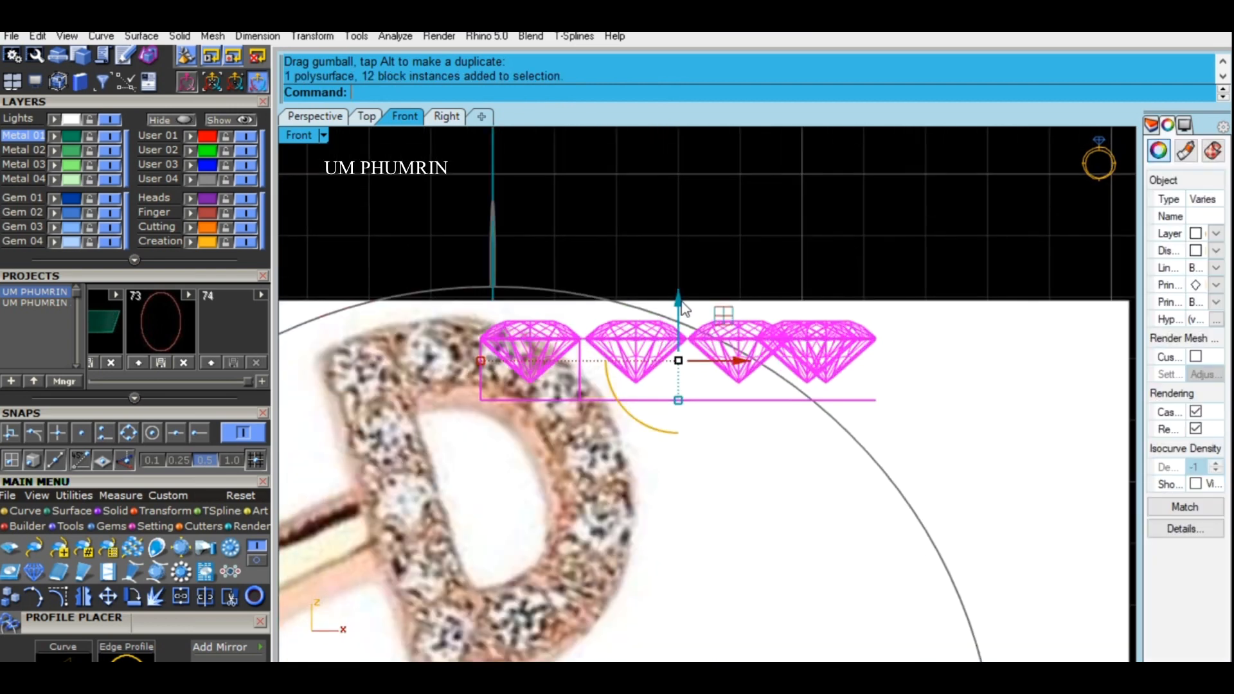
pyautogui.moveTo(681, 275); pyautogui.dragTo(700, 186)
# Step: Shift the letter D in the negative X direction so its straight stem overlaps the band's upper end
pyautogui.click(327, 117)
pyautogui.click(898, 337)
pyautogui.scroll(-3, 899, 336)
pyautogui.moveTo(898, 336); pyautogui.dragTo(916, 443, button='right')
pyautogui.click(905, 454)
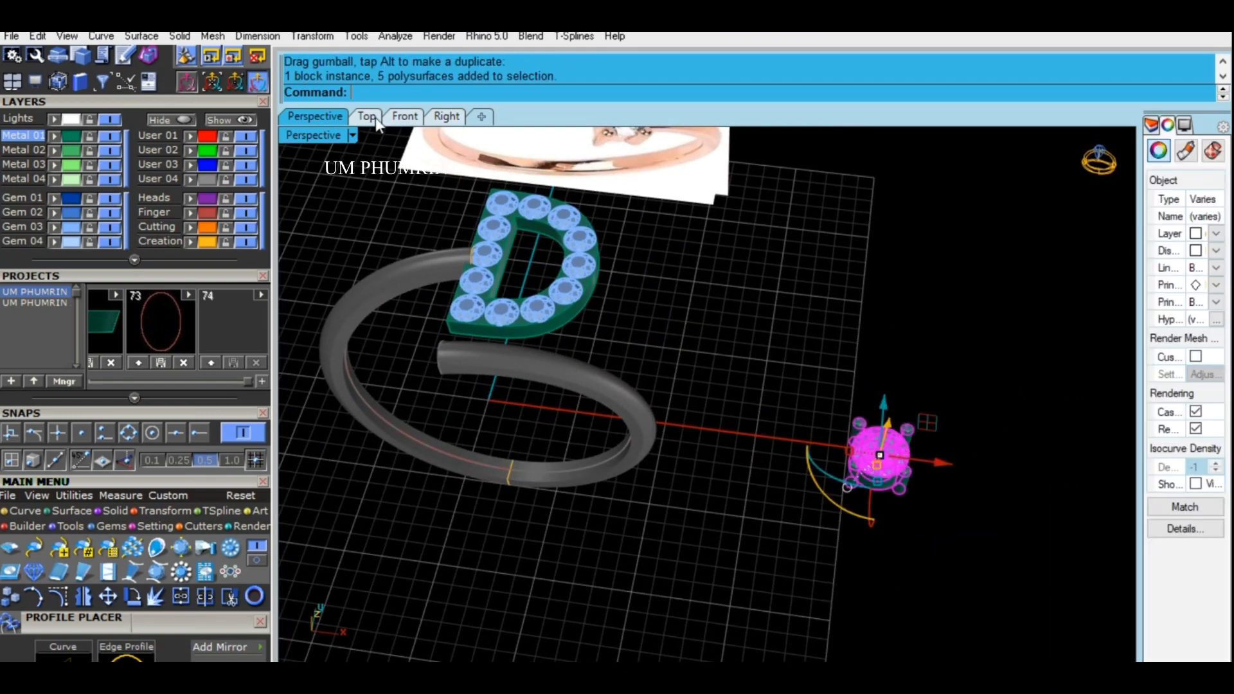
pyautogui.click(366, 117)
pyautogui.scroll(-12, 771, 362)
pyautogui.moveTo(799, 361); pyautogui.dragTo(768, 445, button='right')
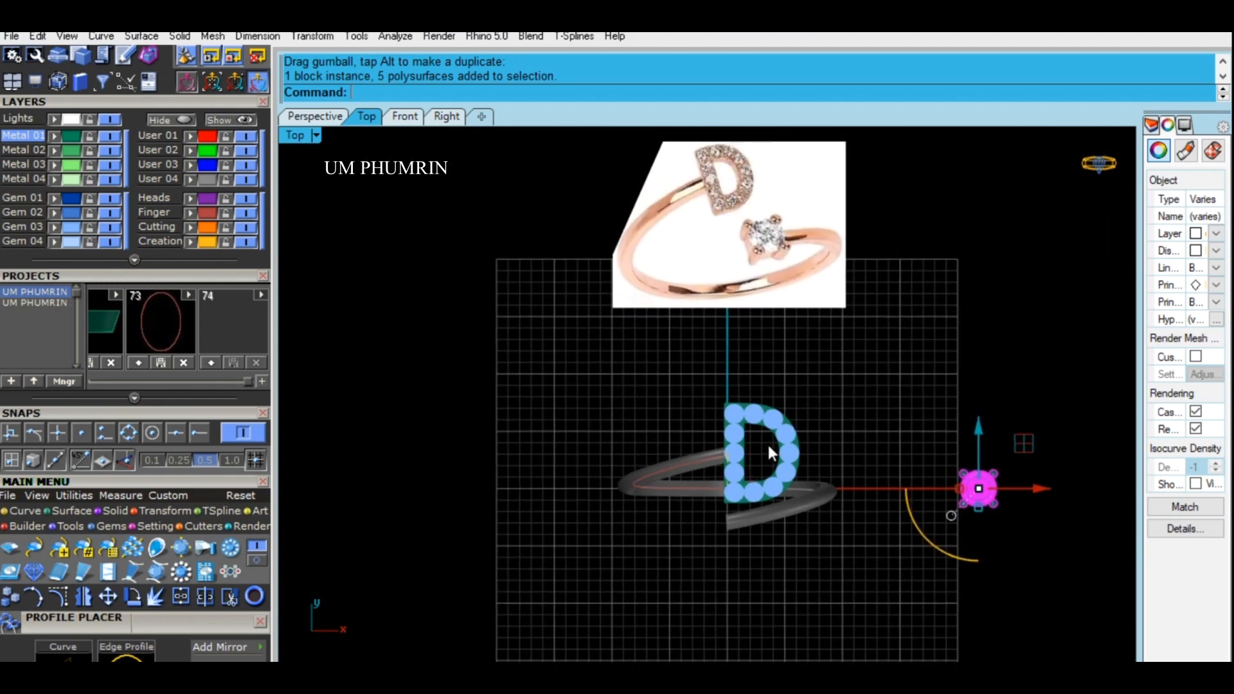
pyautogui.scroll(4, 763, 442)
pyautogui.scroll(-2, 763, 443)
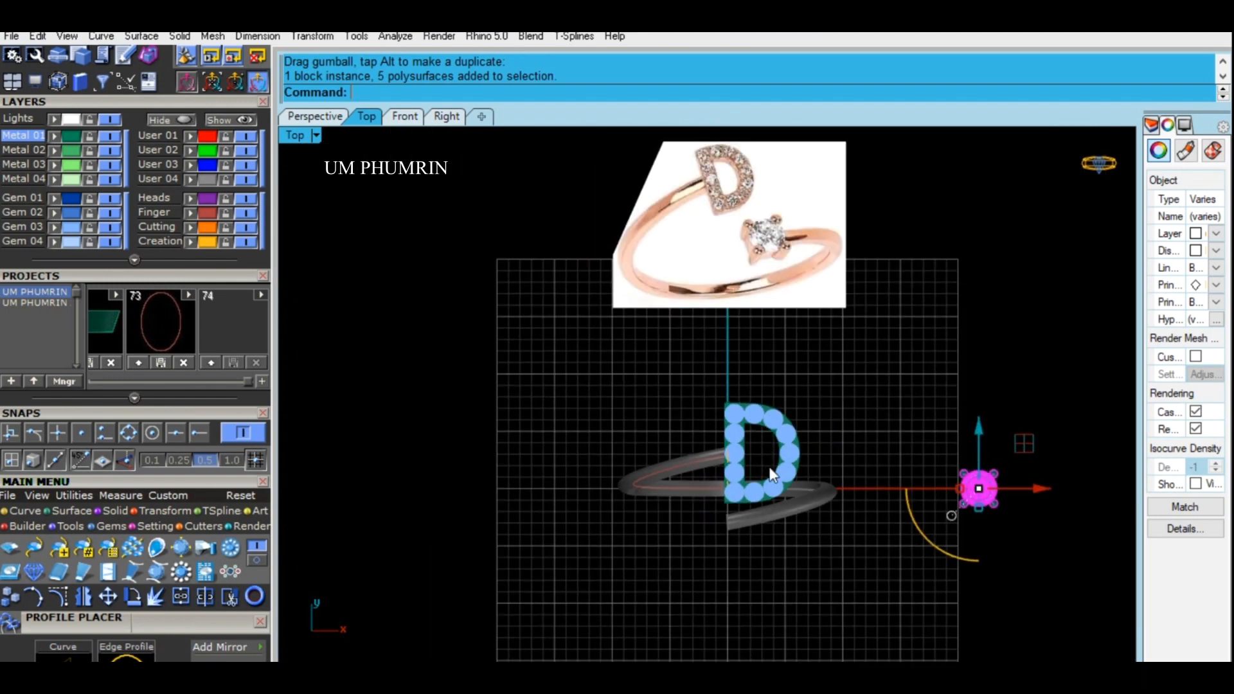
pyautogui.scroll(3, 768, 452)
pyautogui.click(799, 445)
pyautogui.scroll(3, 803, 450)
pyautogui.moveTo(797, 464); pyautogui.dragTo(749, 461)
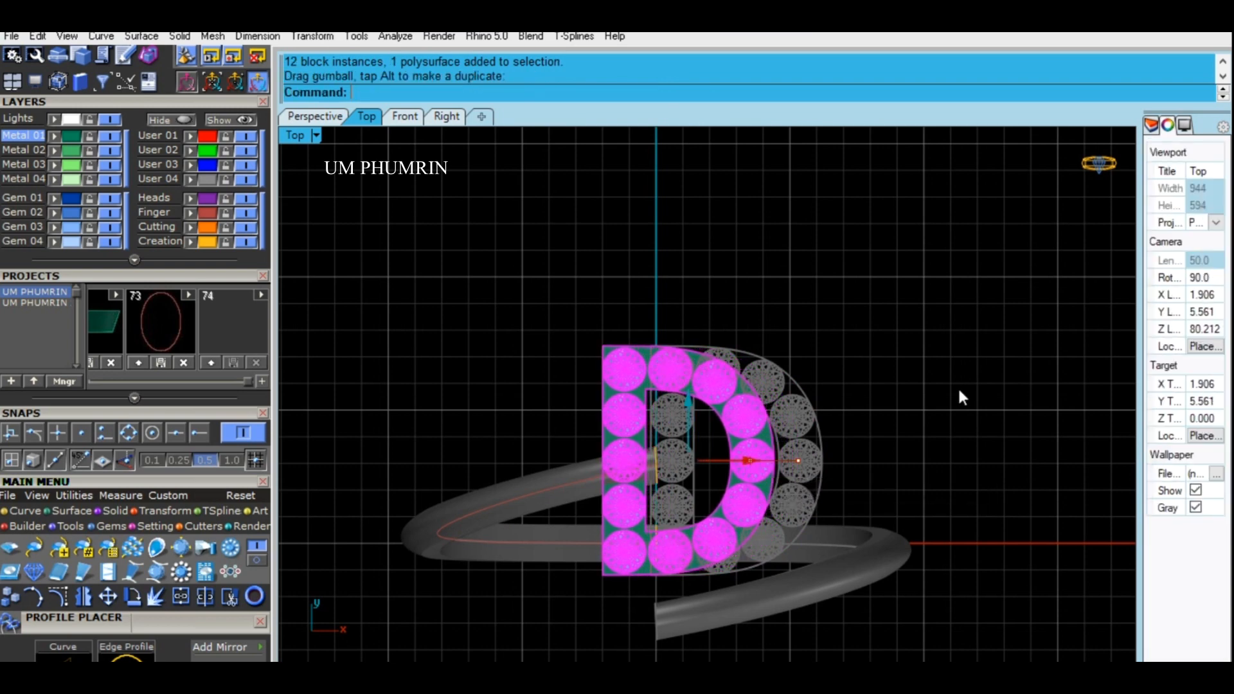
pyautogui.click(958, 390)
# Step: Slide the letter D slightly further in negative X, centring it more over the ring axis
pyautogui.scroll(-5, 958, 390)
pyautogui.moveTo(909, 398); pyautogui.dragTo(796, 437, button='right')
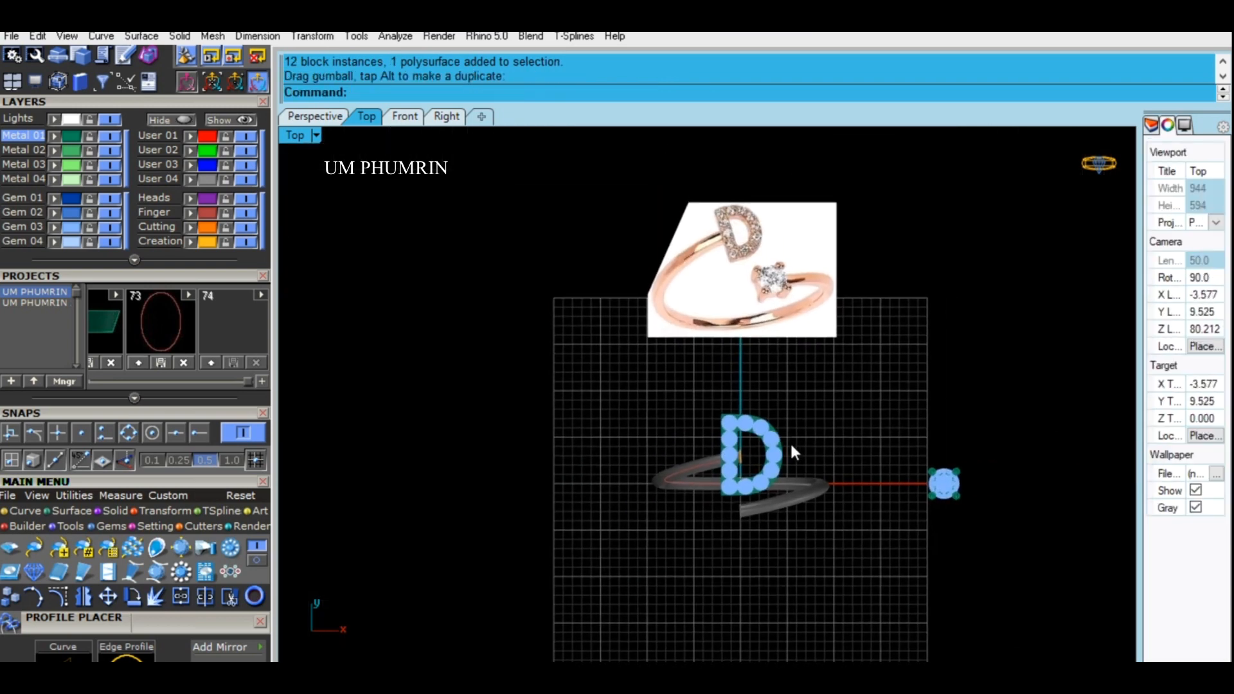
pyautogui.scroll(2, 778, 453)
pyautogui.click(736, 460)
pyautogui.scroll(2, 739, 461)
pyautogui.moveTo(744, 462); pyautogui.dragTo(702, 467)
pyautogui.click(929, 415)
# Step: Move the gem head with its stone over the band's lower open end in the Top view
pyautogui.moveTo(893, 402); pyautogui.dragTo(709, 350, button='right')
pyautogui.scroll(-8, 708, 349)
pyautogui.click(904, 422)
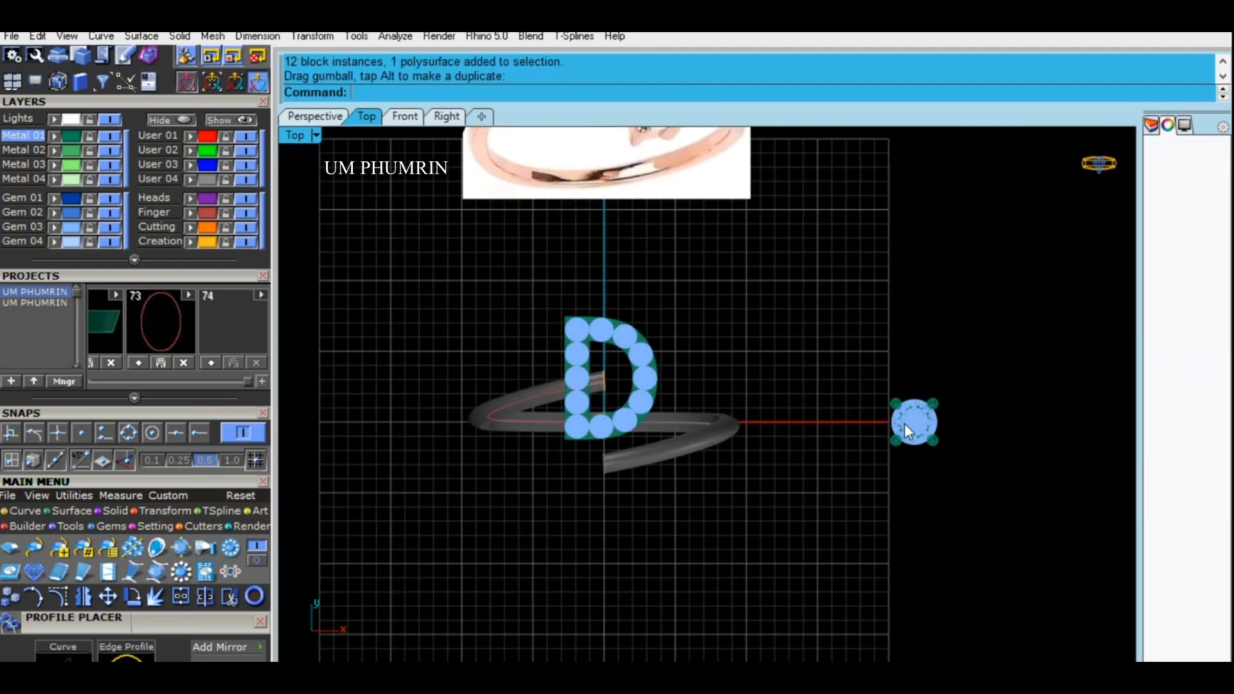
pyautogui.click(904, 423)
pyautogui.scroll(2, 958, 423)
pyautogui.moveTo(749, 447); pyautogui.dragTo(569, 421)
pyautogui.moveTo(559, 411); pyautogui.dragTo(749, 318, button='right')
pyautogui.scroll(4, 749, 317)
pyautogui.moveTo(773, 288); pyautogui.dragTo(598, 410)
pyautogui.click(674, 375)
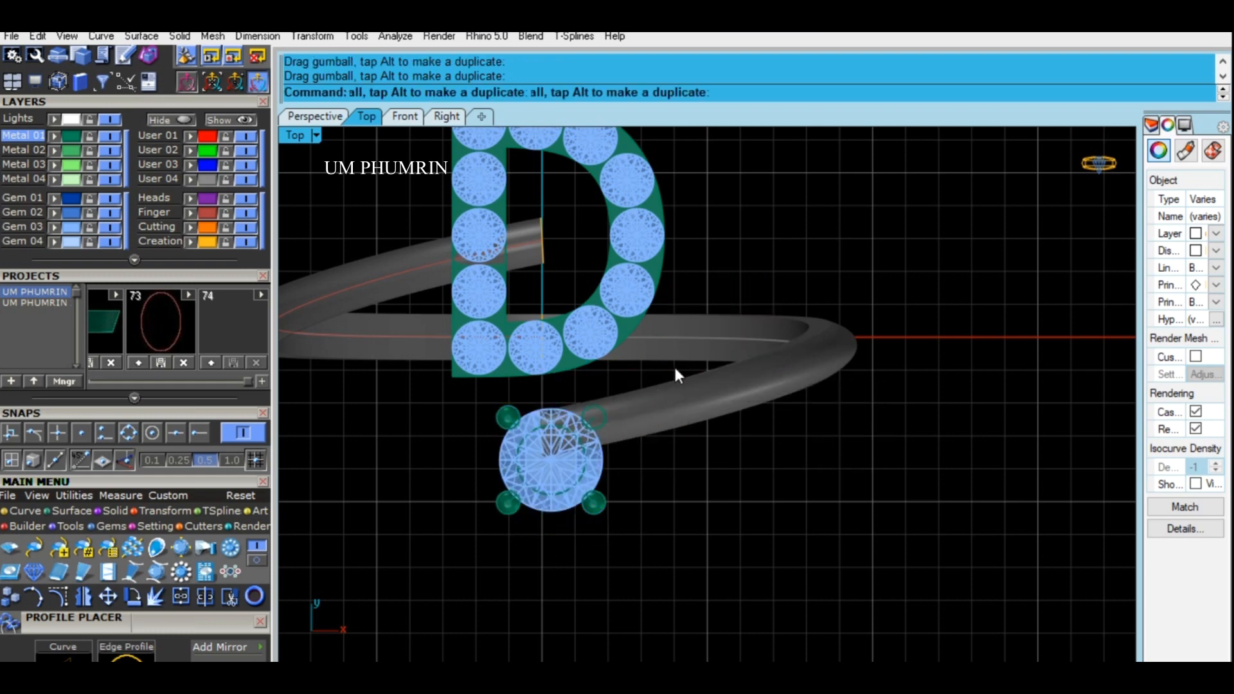
# Step: Shift the gem head back along the lower band arm, away from its open end and clear of the D
pyautogui.click(575, 446)
pyautogui.moveTo(603, 424); pyautogui.dragTo(744, 366)
pyautogui.click(925, 455)
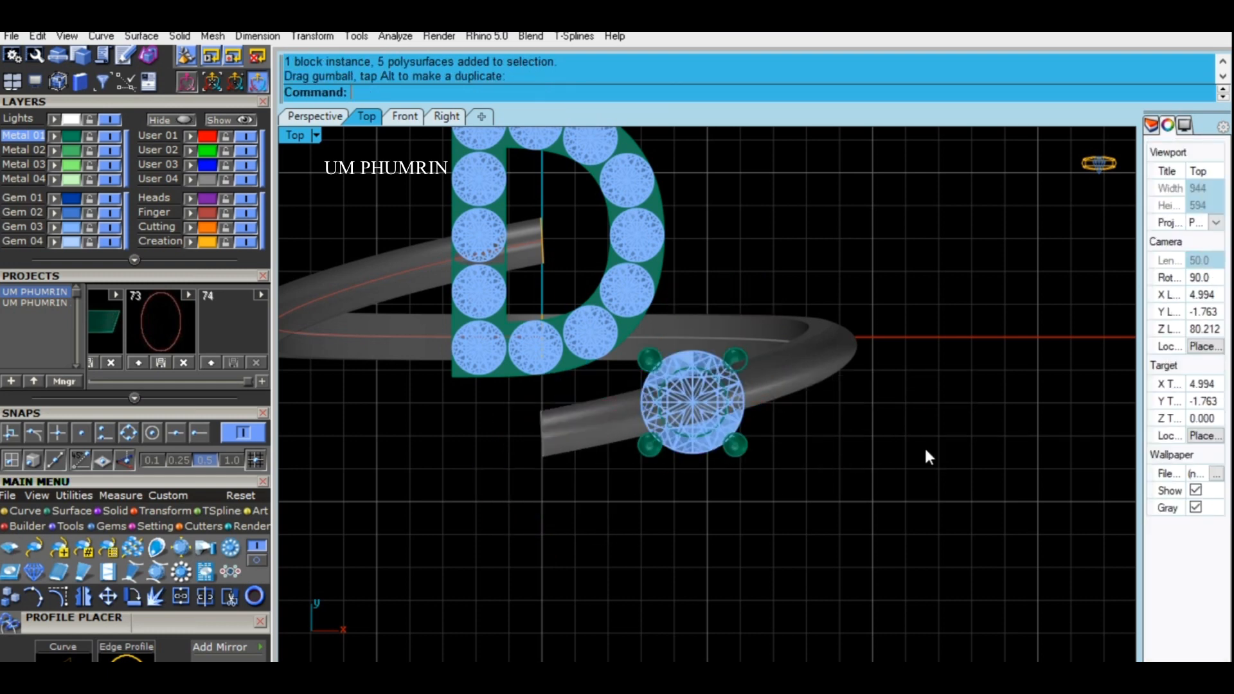
# Step: Examine the placement of the D and gem head on the band from several angles against the reference photo
pyautogui.scroll(-5, 925, 451)
pyautogui.click(327, 119)
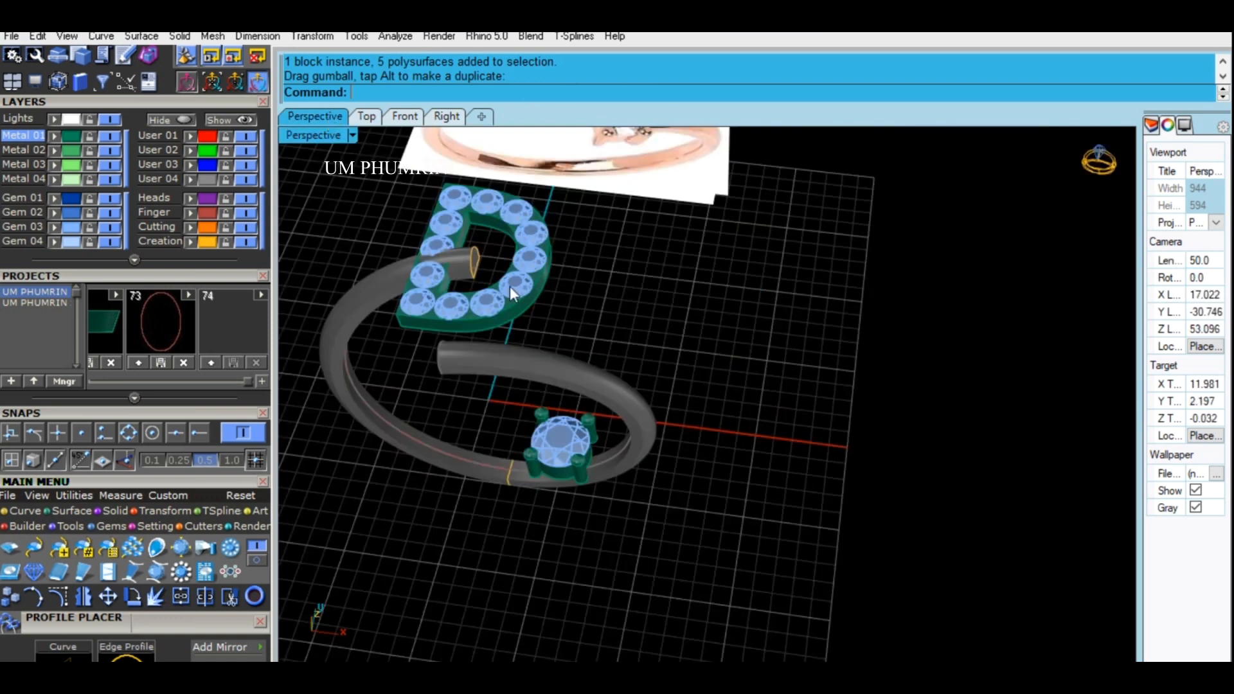
pyautogui.scroll(-3, 610, 385)
pyautogui.moveTo(669, 375); pyautogui.dragTo(726, 431, button='right')
pyautogui.keyDown('shift'); pyautogui.moveTo(758, 446); pyautogui.dragTo(906, 572, button='right'); pyautogui.keyUp('shift')
pyautogui.moveTo(905, 546); pyautogui.dragTo(598, 486, button='right')
pyautogui.scroll(8, 599, 485)
pyautogui.scroll(-2, 598, 485)
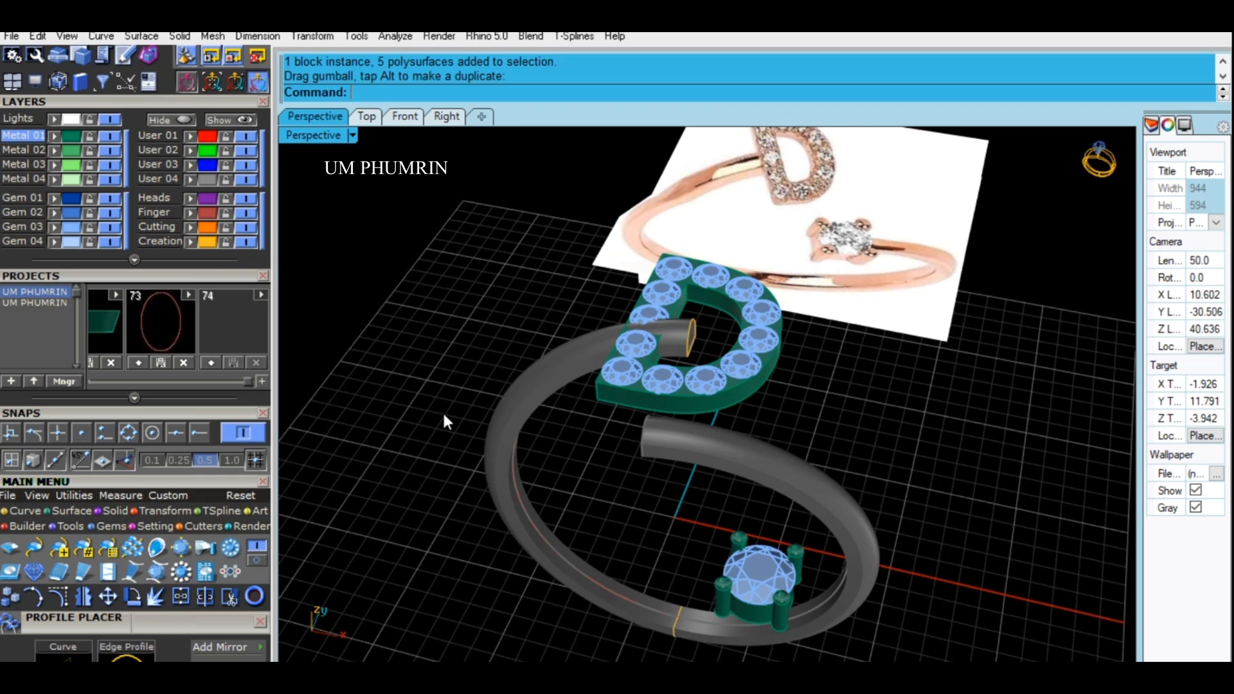
# Step: Set the Top view's display mode to Plastic
pyautogui.click(516, 469)
pyautogui.click(59, 598)
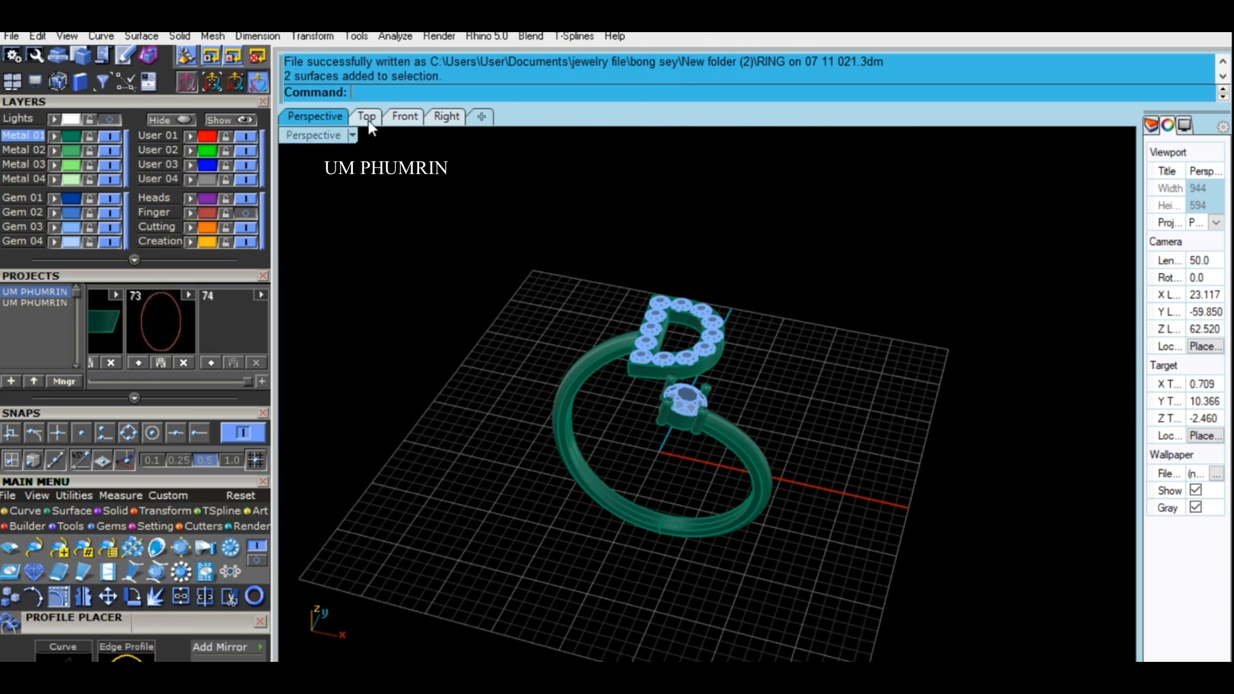
pyautogui.click(367, 116)
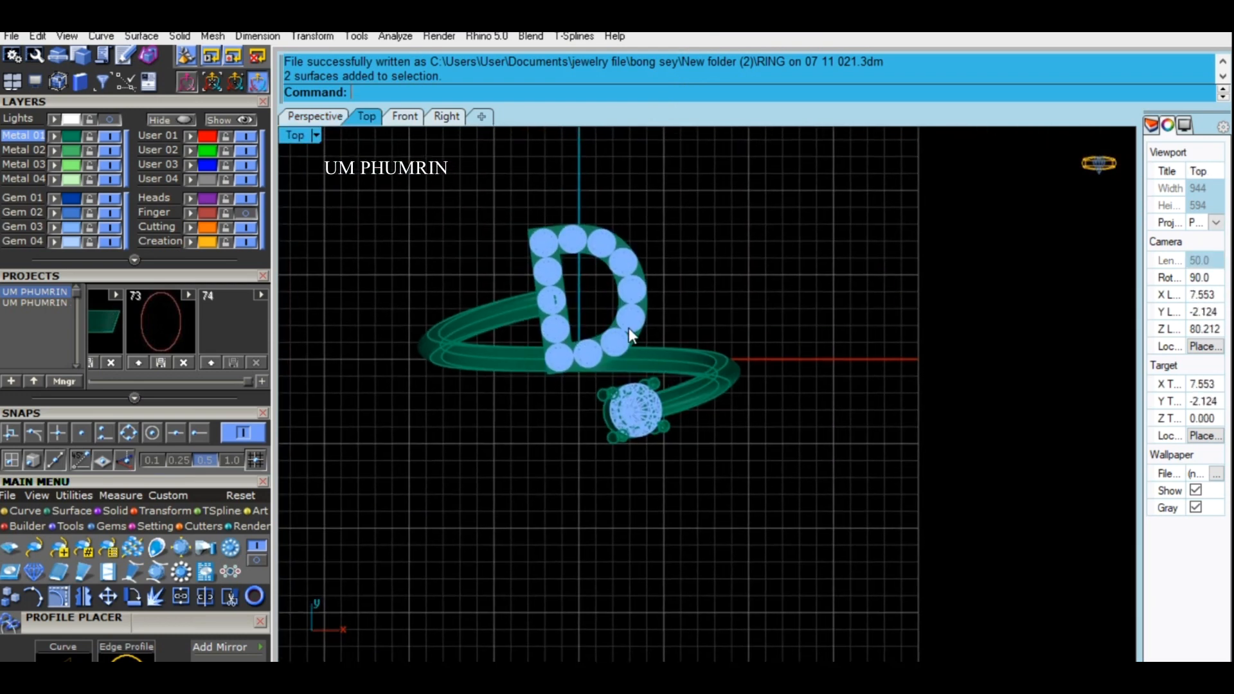
pyautogui.click(299, 137)
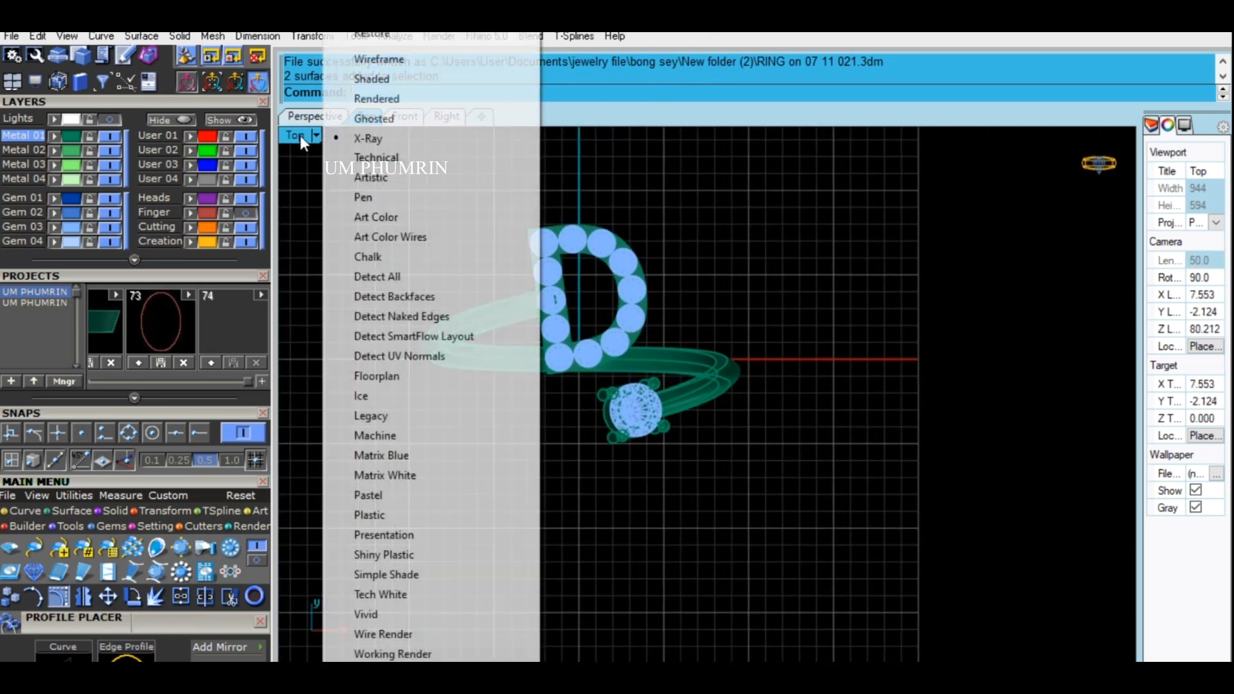
pyautogui.click(403, 517)
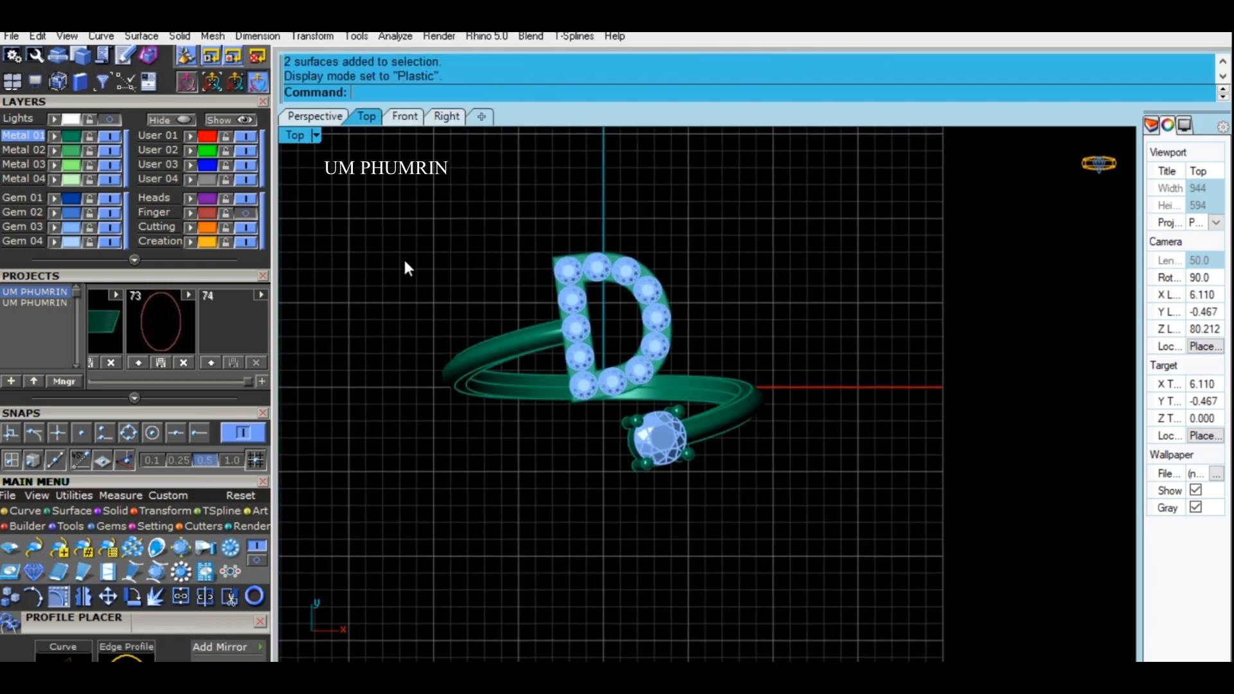
# Step: Compare the ring's layout in the Top view with the reference photo, hiding the photo again
pyautogui.scroll(-4, 411, 263)
pyautogui.moveTo(492, 381); pyautogui.dragTo(551, 513, button='right')
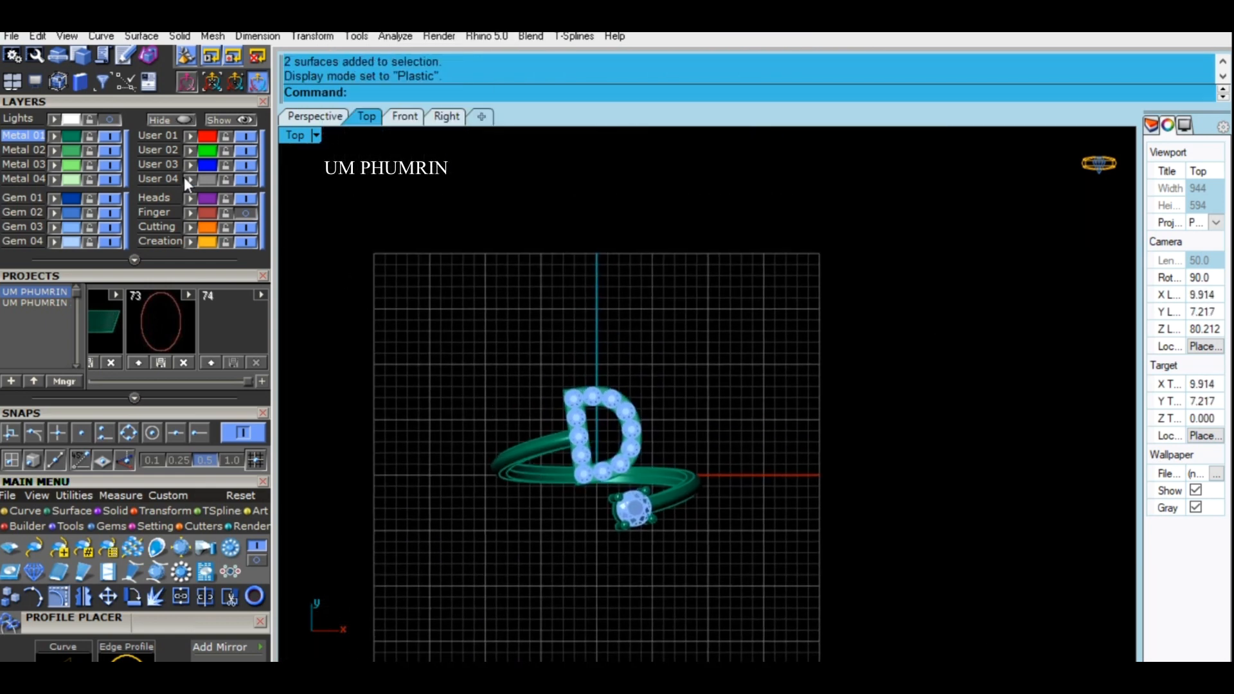
pyautogui.click(113, 120)
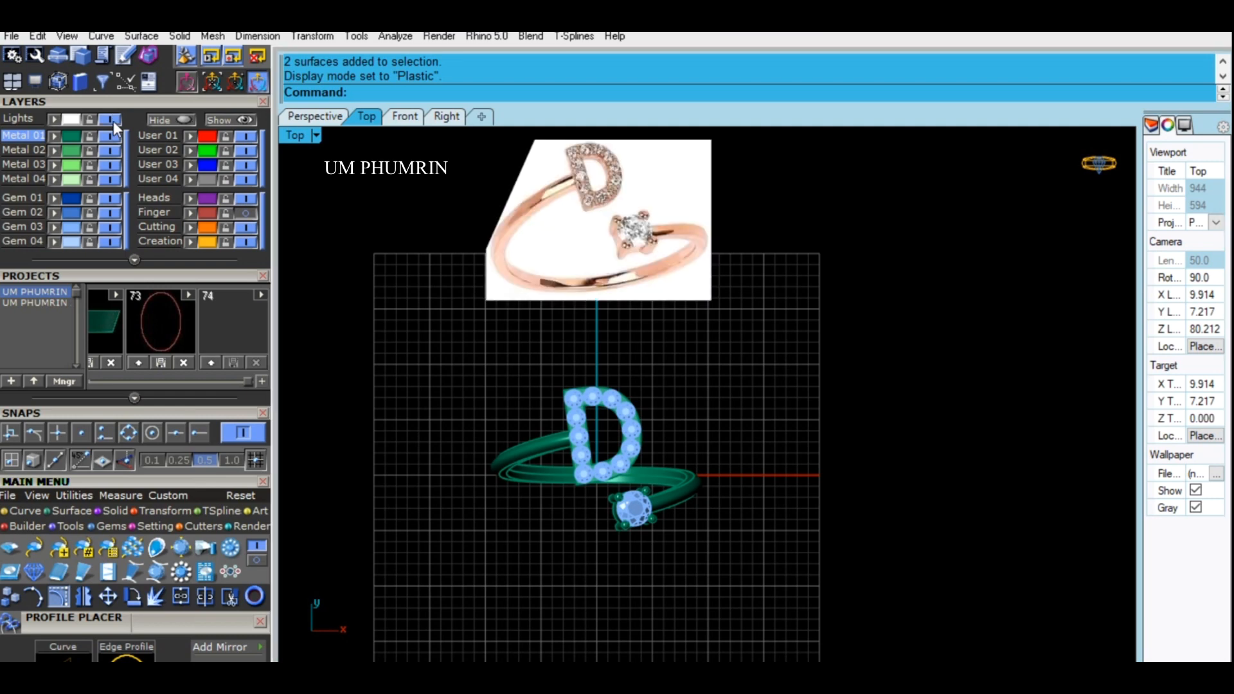
pyautogui.click(114, 120)
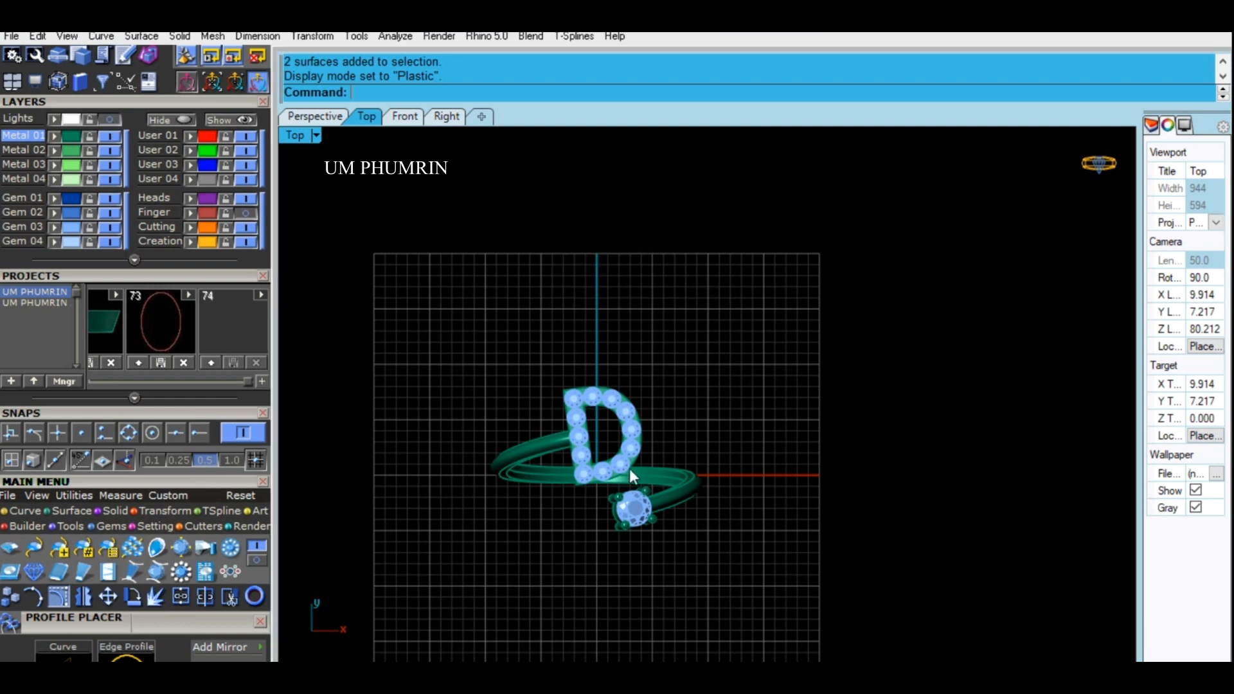
# Step: Rotate the letter D and its stones slightly counterclockwise about the stem's middle stone in the Top view, without copying
pyautogui.scroll(3, 587, 453)
pyautogui.click(543, 436)
pyautogui.scroll(5, 542, 433)
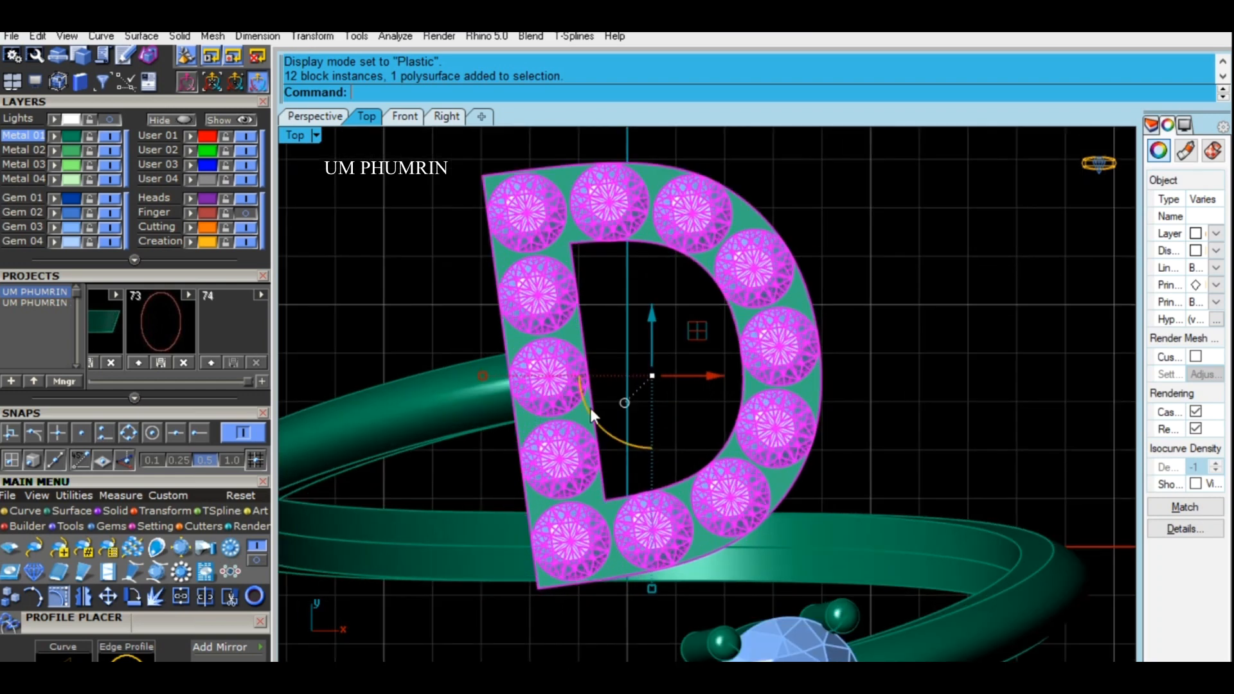
pyautogui.write('r')
pyautogui.press('Return')
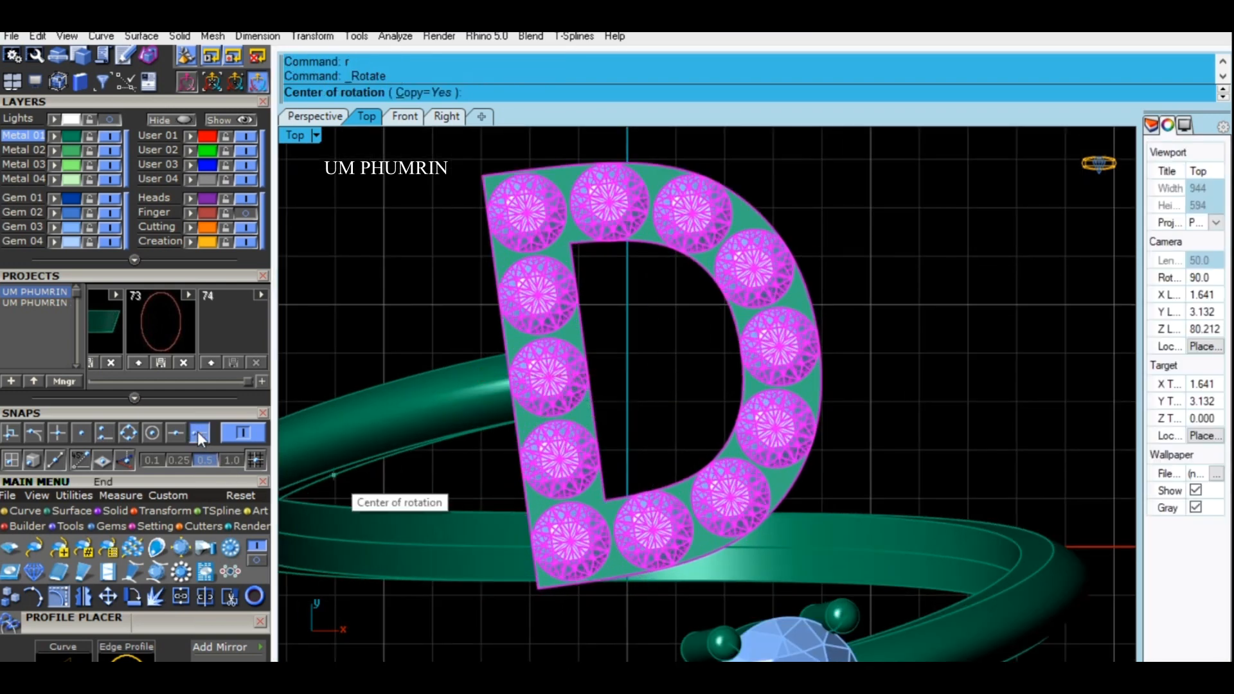
pyautogui.scroll(2, 520, 384)
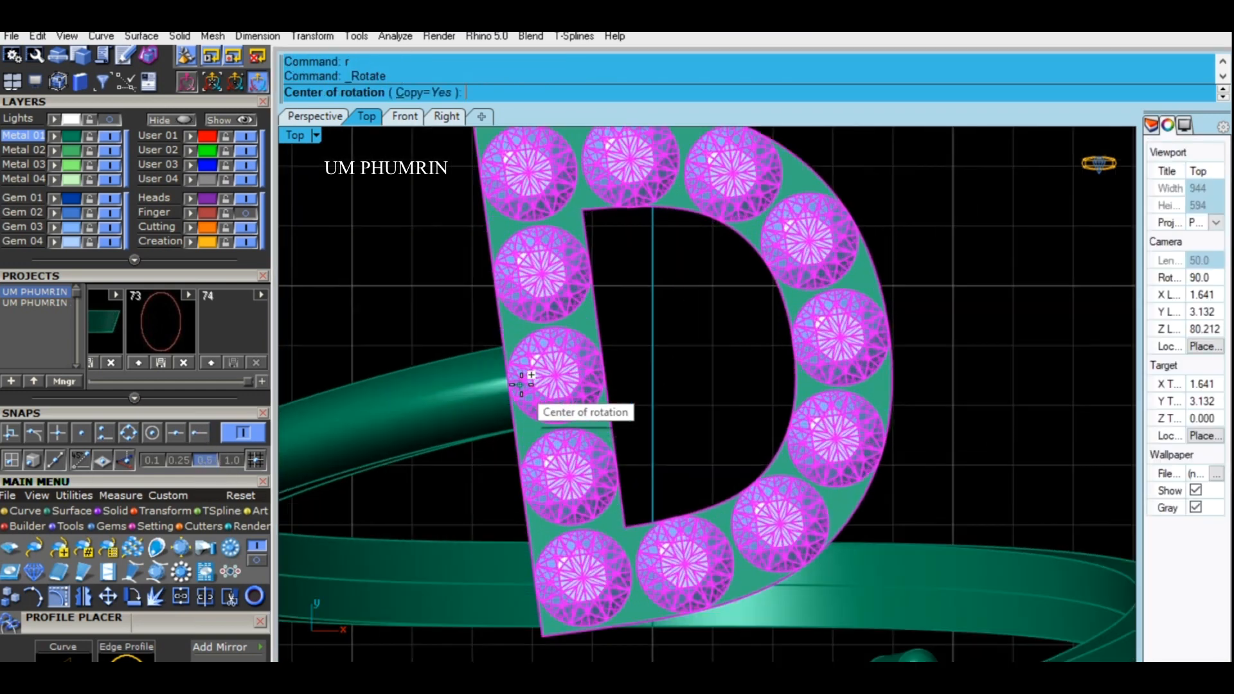
pyautogui.click(554, 375)
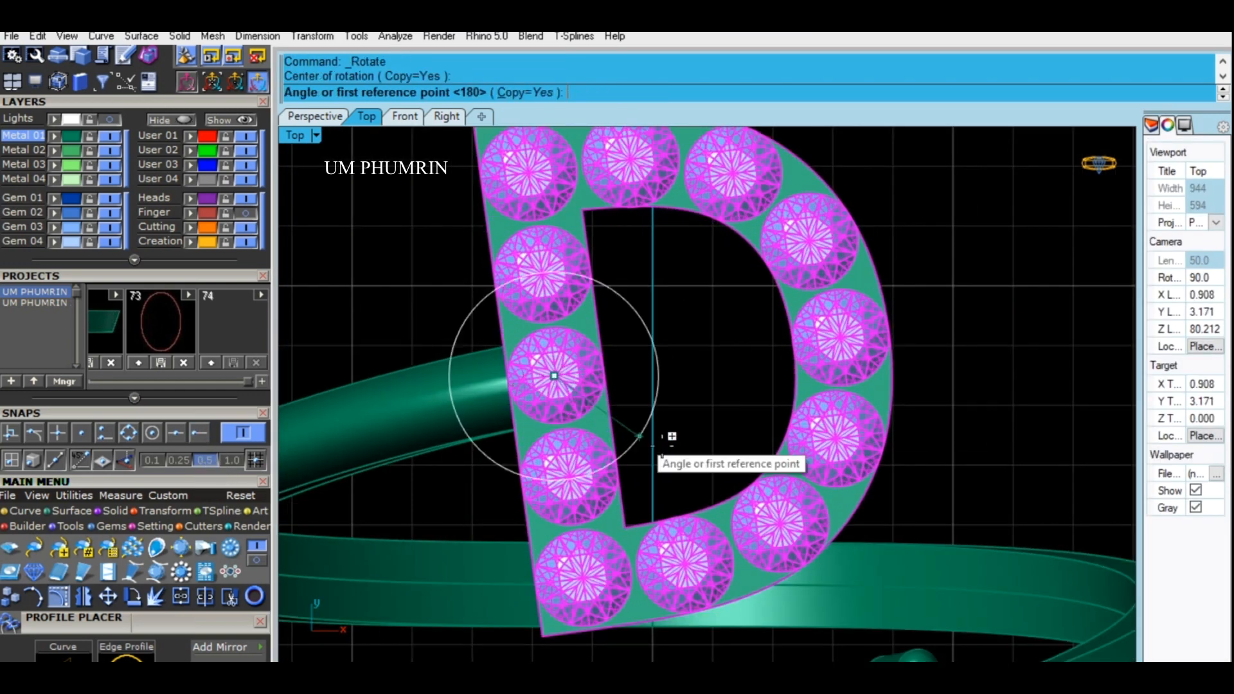
pyautogui.click(526, 92)
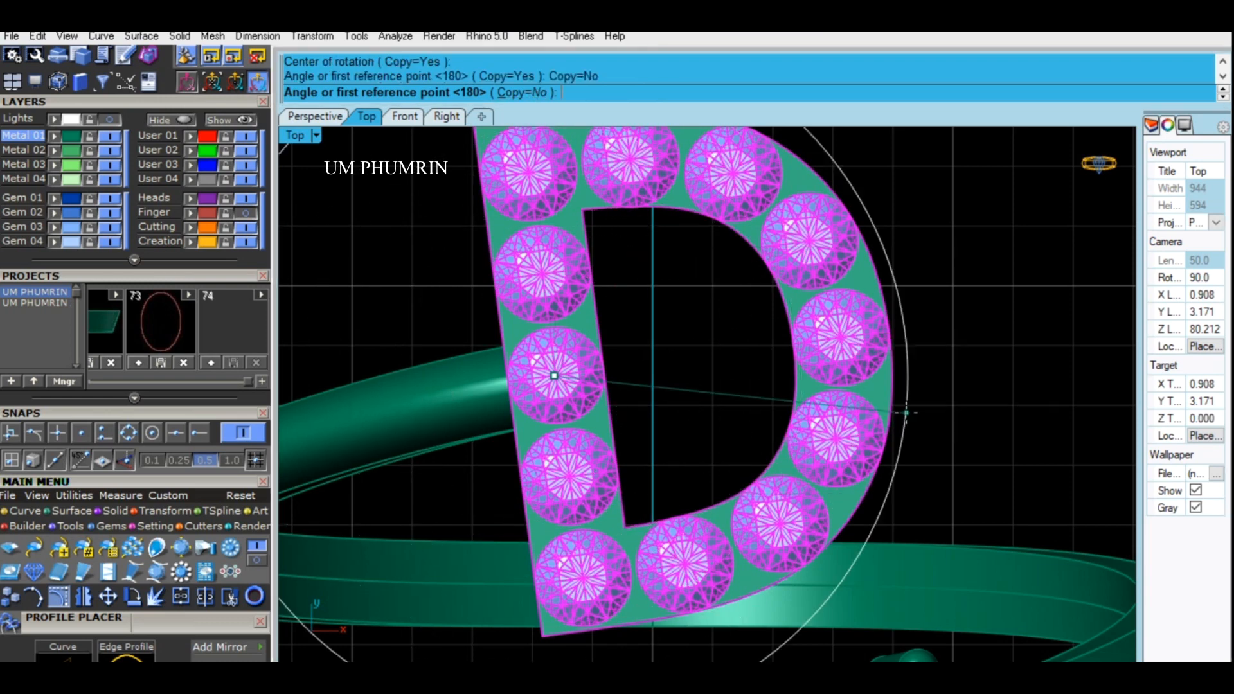
pyautogui.click(949, 386)
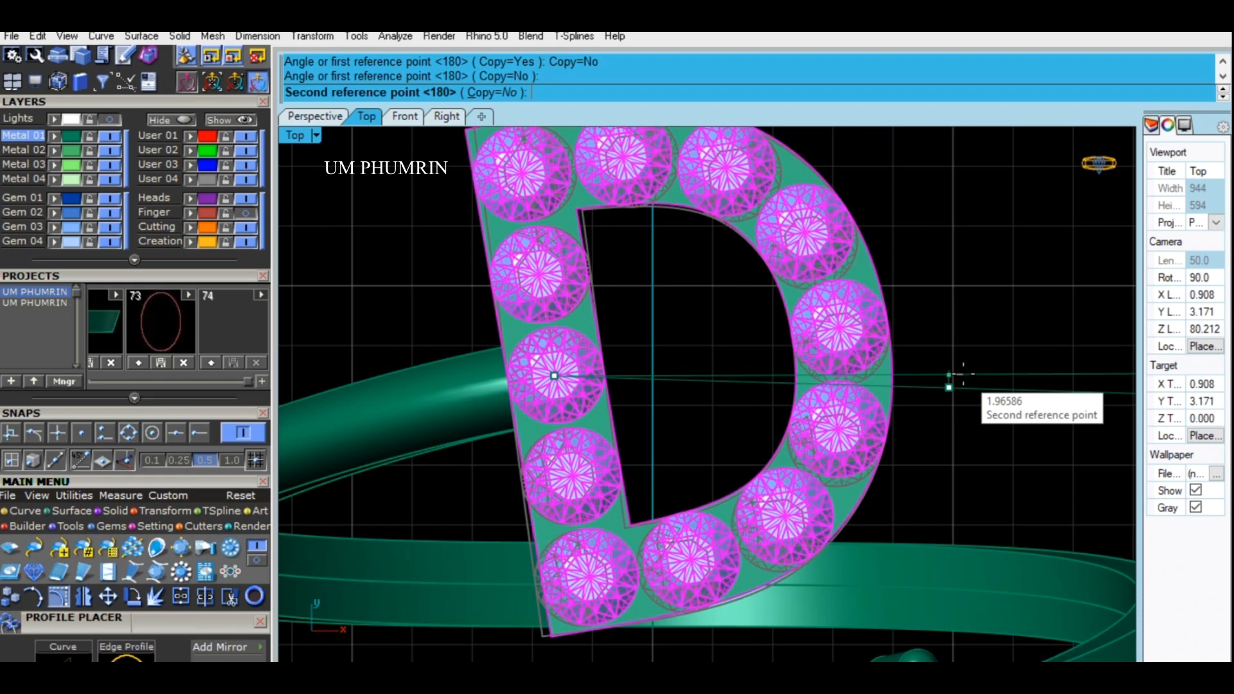
pyautogui.click(967, 369)
pyautogui.scroll(-10, 970, 374)
pyautogui.click(990, 389)
pyautogui.moveTo(898, 392); pyautogui.dragTo(685, 347, button='right')
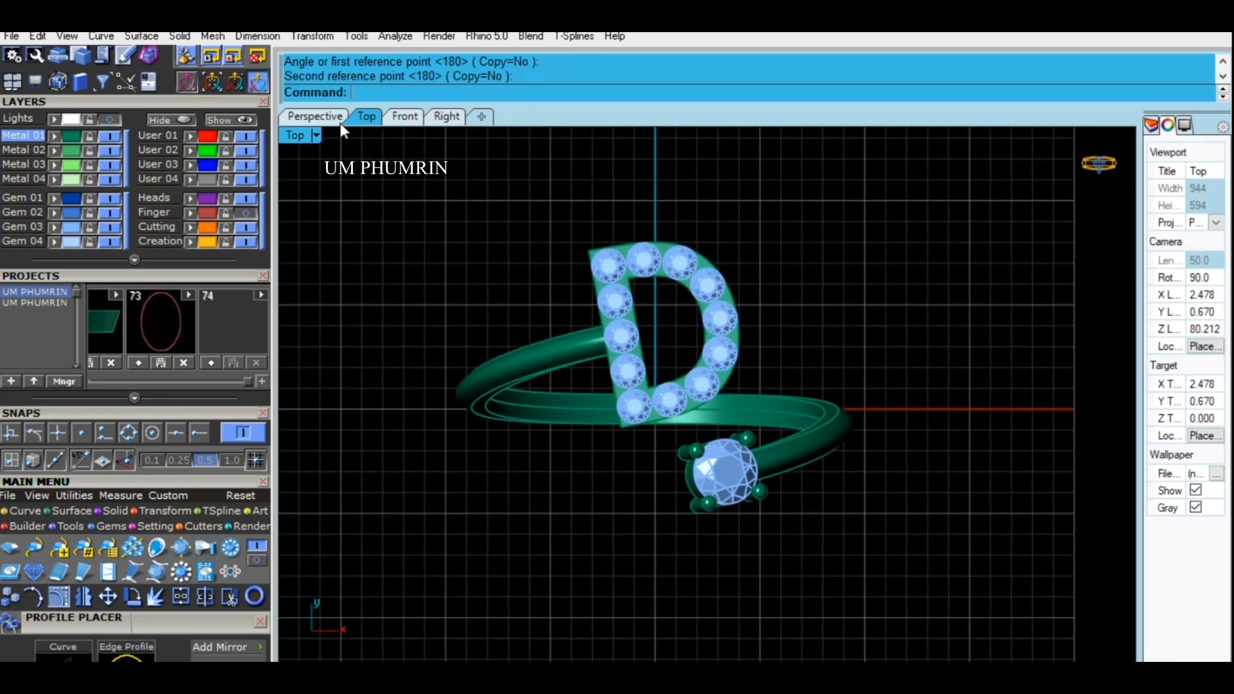
# Step: Examine from the side how the letter D and gem head sit on the band
pyautogui.click(325, 116)
pyautogui.scroll(-6, 657, 360)
pyautogui.moveTo(705, 358); pyautogui.dragTo(673, 302, button='right')
pyautogui.scroll(6, 673, 301)
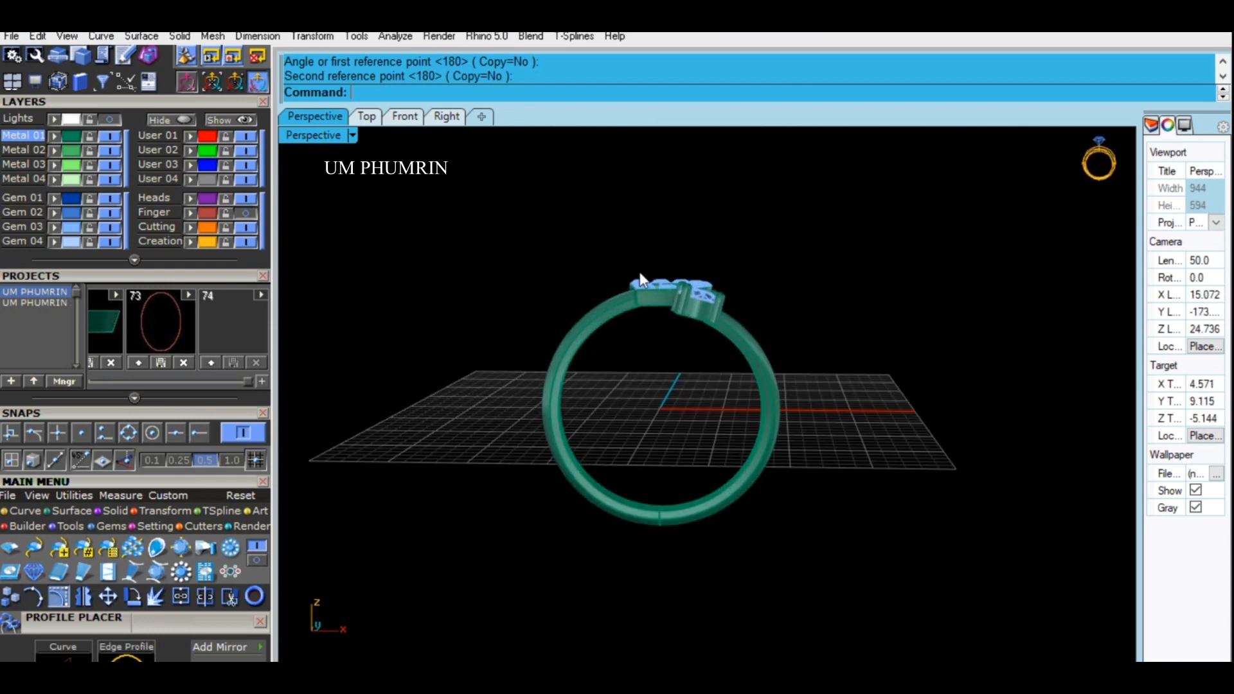
pyautogui.moveTo(604, 237); pyautogui.dragTo(846, 354)
pyautogui.moveTo(846, 354); pyautogui.dragTo(858, 323, button='right')
pyautogui.click(859, 324)
pyautogui.moveTo(761, 284); pyautogui.dragTo(749, 309, button='right')
pyautogui.scroll(4, 683, 290)
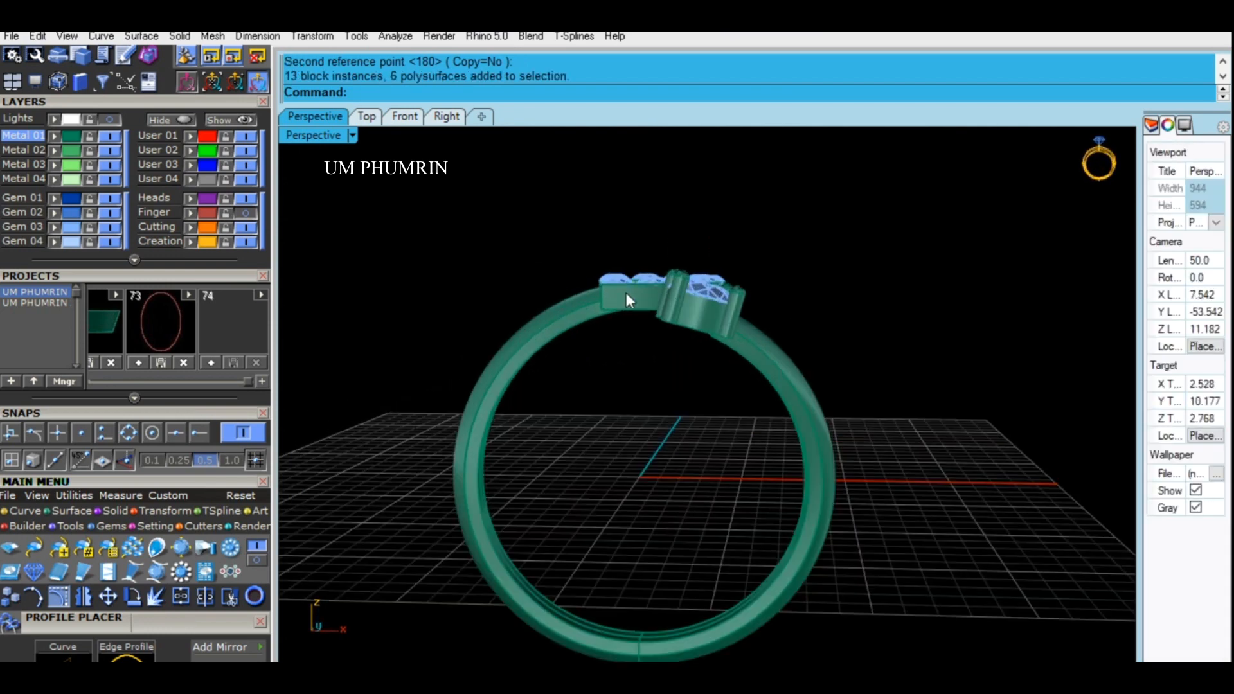
# Step: Lower the letter D slightly in the Front view so its base meets the top of the finger circle
pyautogui.click(626, 294)
pyautogui.click(415, 116)
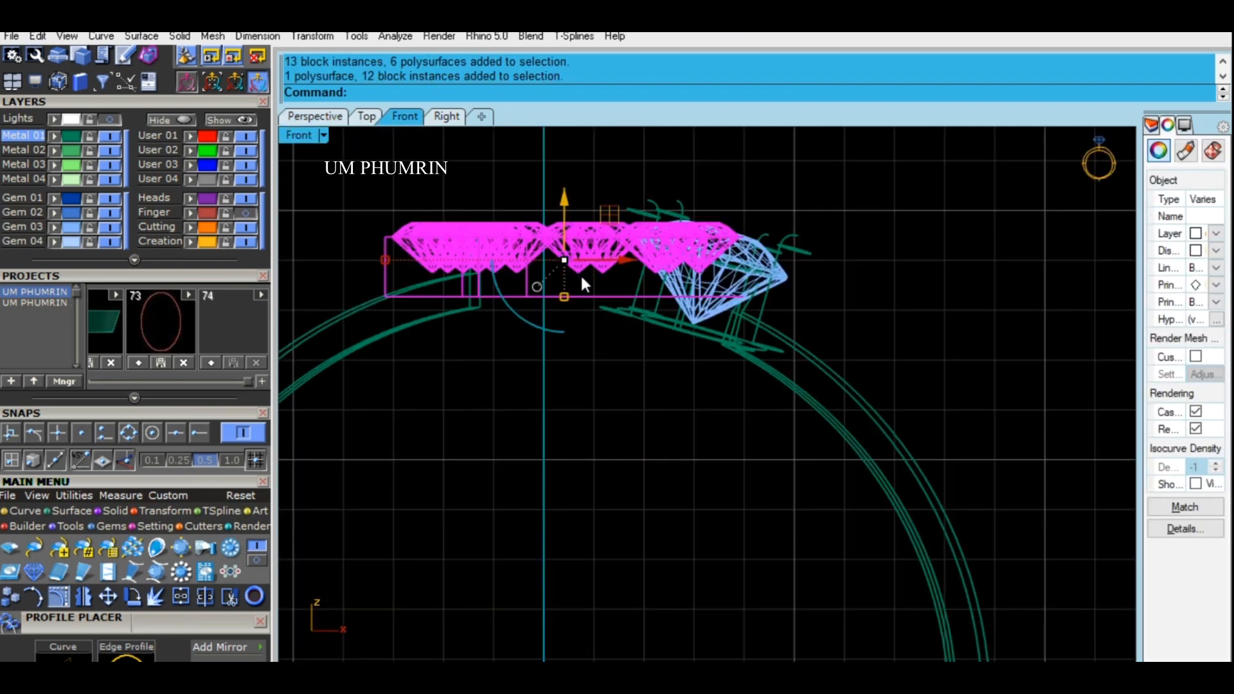
pyautogui.click(570, 365)
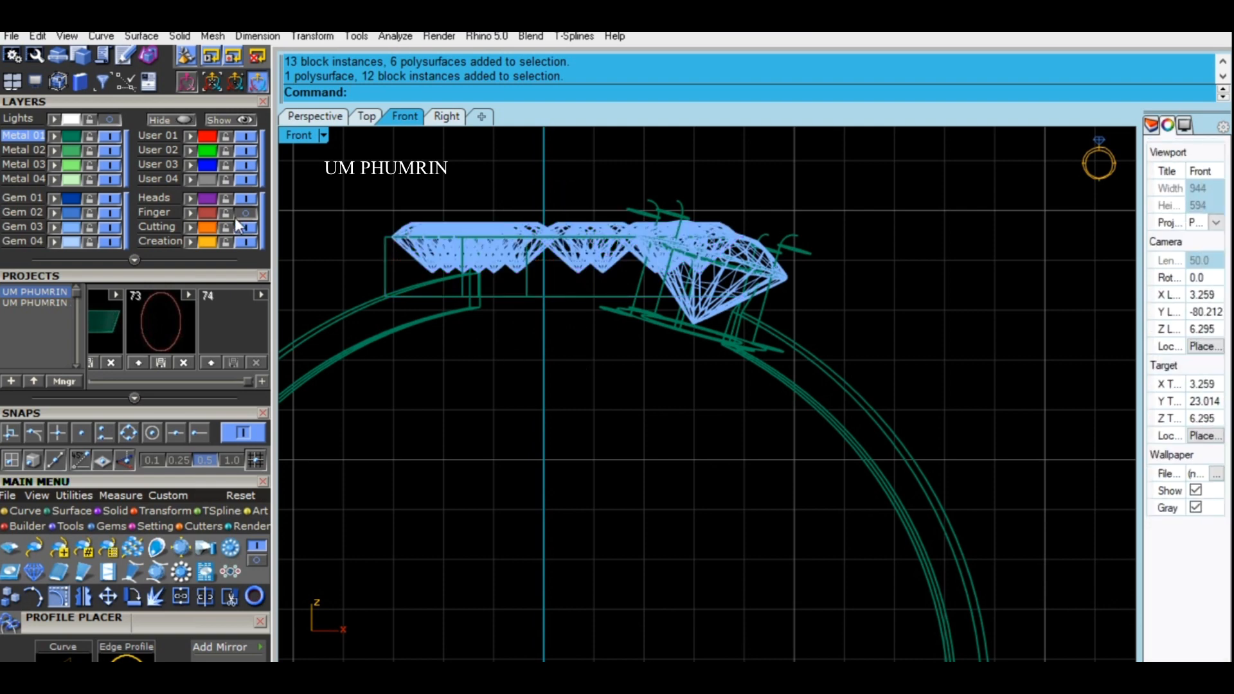
pyautogui.scroll(2, 577, 288)
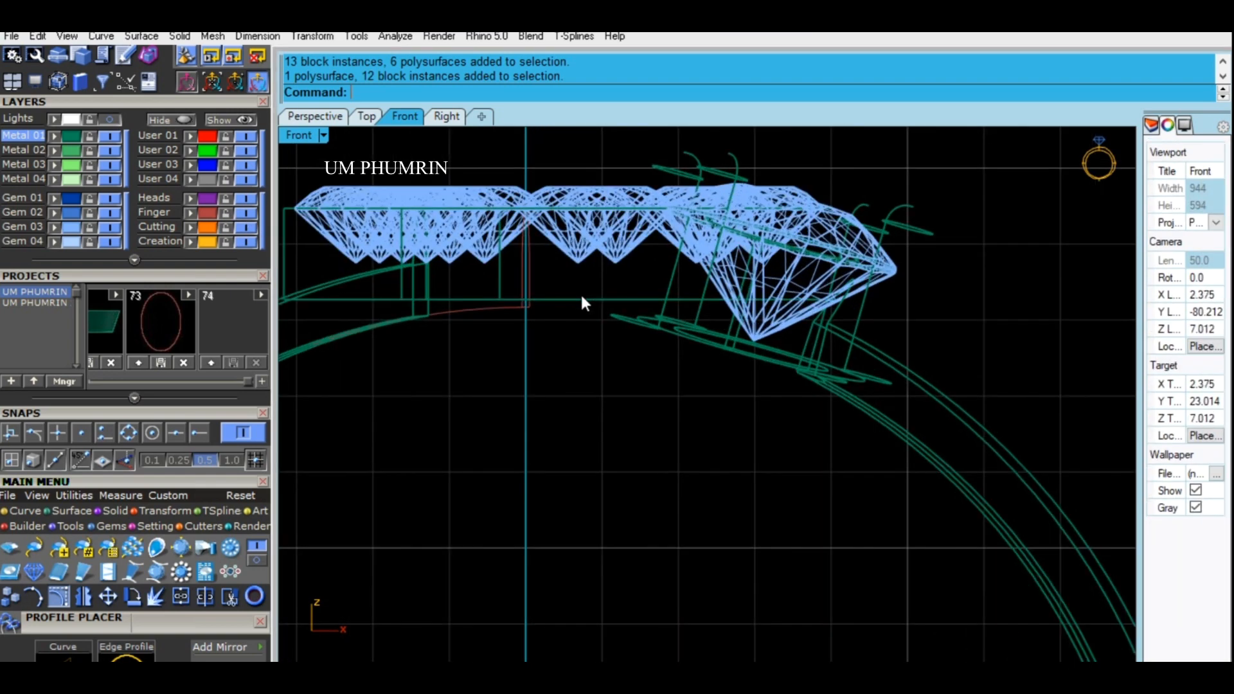
pyautogui.click(582, 298)
pyautogui.moveTo(559, 187); pyautogui.dragTo(577, 200)
pyautogui.scroll(-4, 595, 285)
pyautogui.click(639, 358)
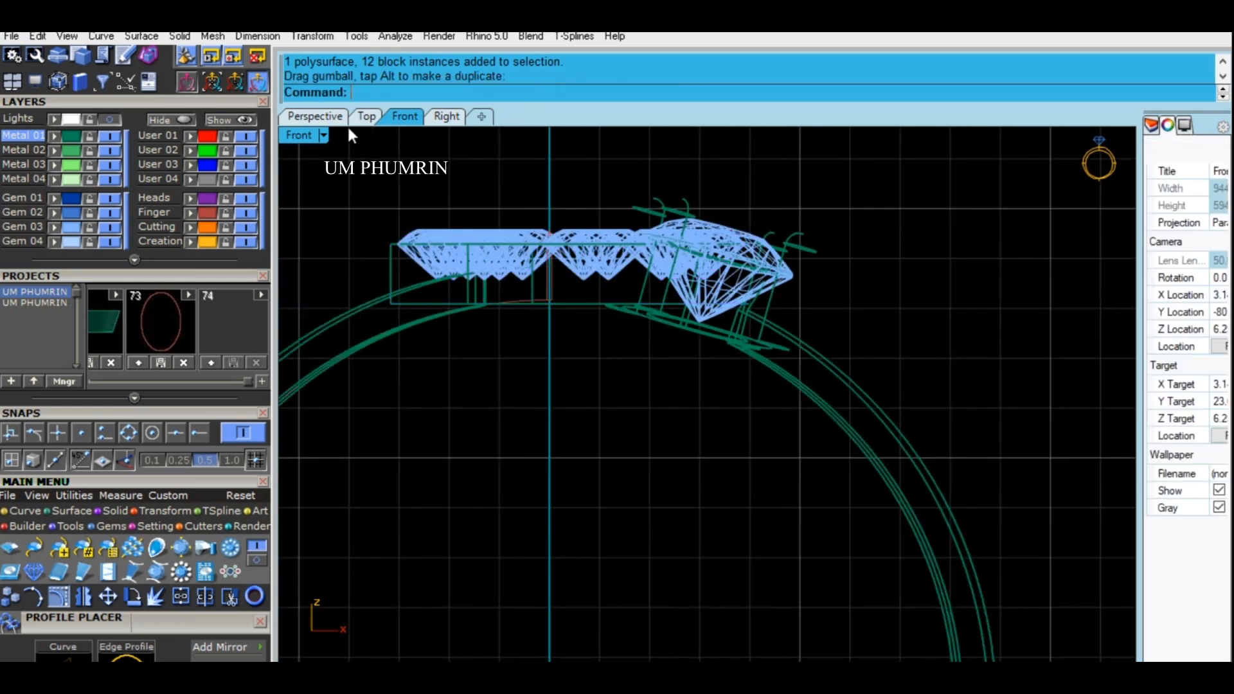
# Step: Hide the Finger layer and examine the letter D and gem head on the band from several angles
pyautogui.click(331, 118)
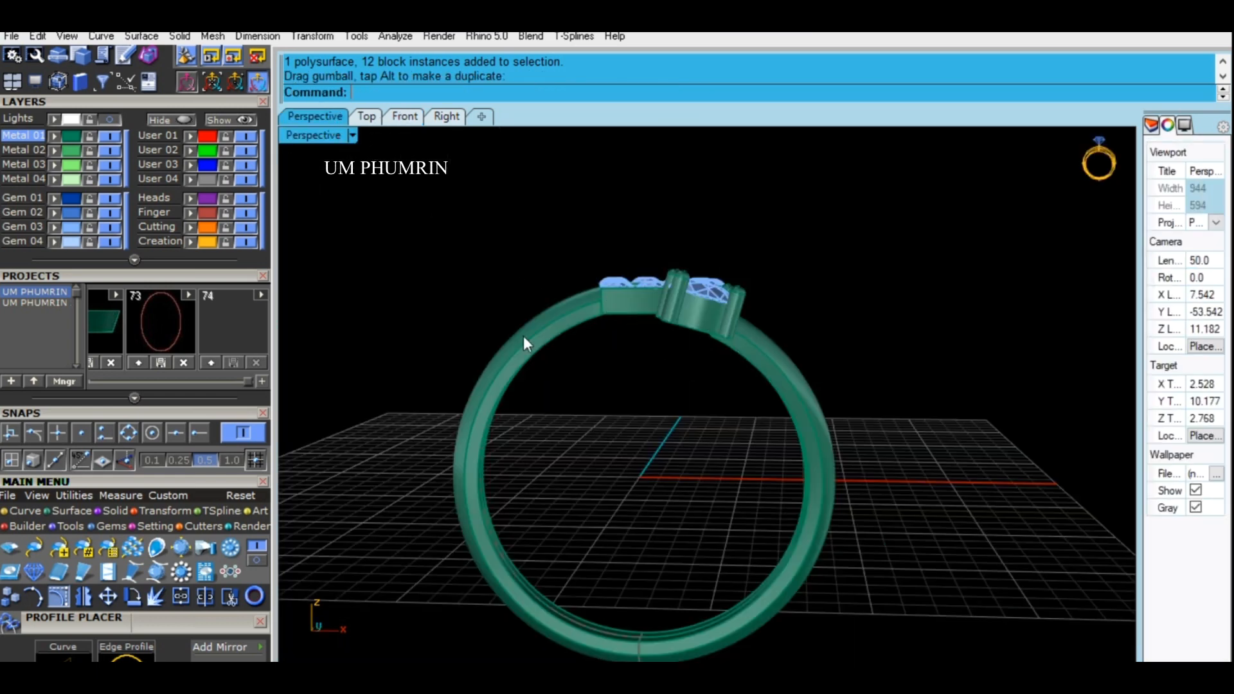
pyautogui.click(245, 213)
pyautogui.moveTo(542, 280); pyautogui.dragTo(634, 484, button='right')
pyautogui.scroll(4, 642, 476)
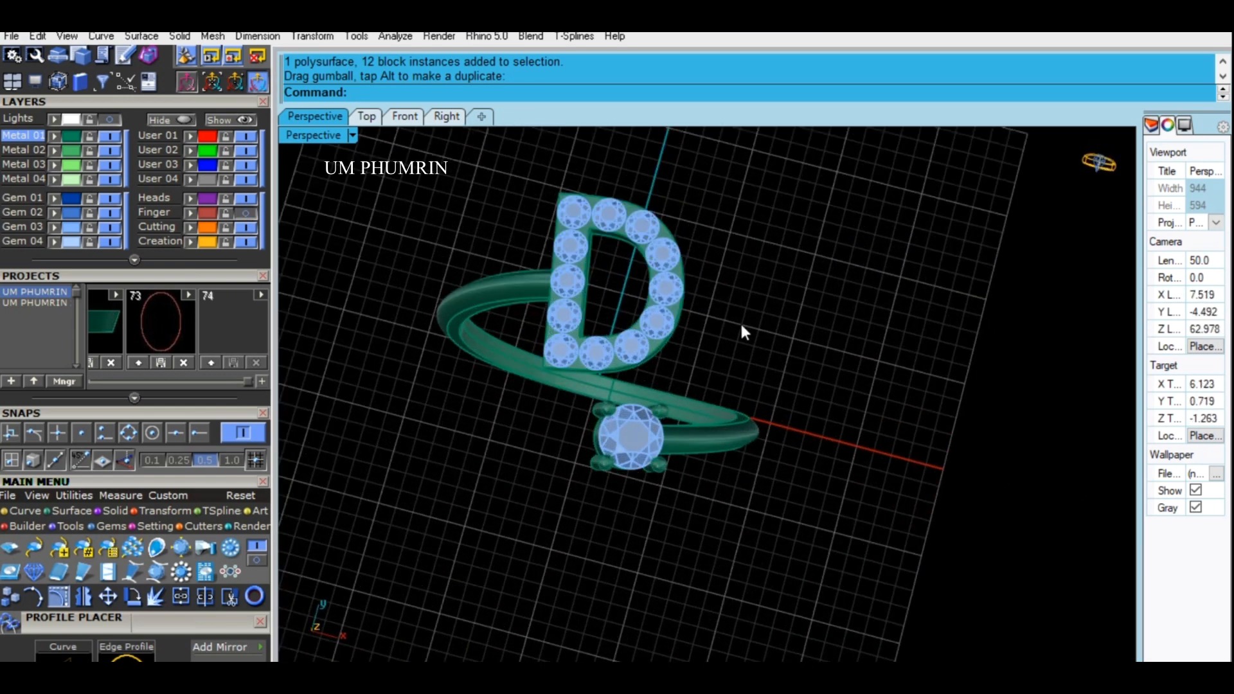
pyautogui.moveTo(742, 326); pyautogui.dragTo(797, 439, button='right')
pyautogui.scroll(-6, 797, 440)
pyautogui.moveTo(832, 393); pyautogui.dragTo(777, 302, button='right')
pyautogui.scroll(4, 718, 291)
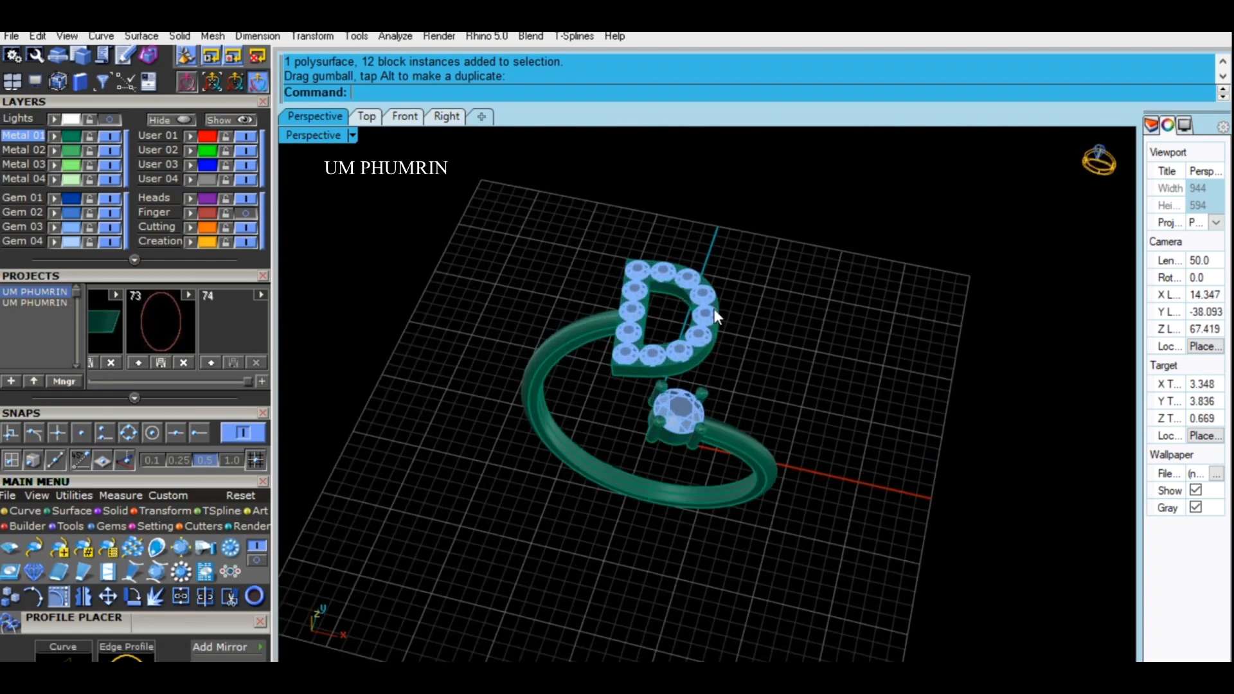
pyautogui.scroll(5, 643, 347)
pyautogui.click(671, 321)
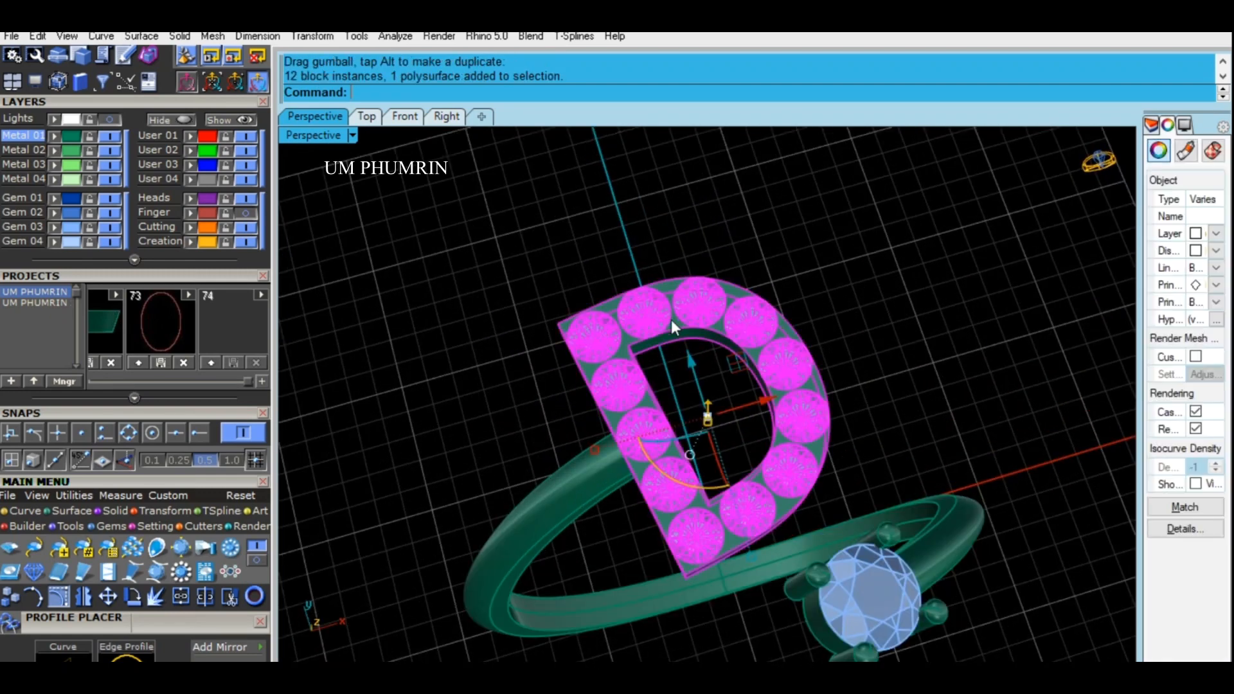
pyautogui.click(486, 243)
pyautogui.moveTo(486, 243); pyautogui.dragTo(611, 298, button='right')
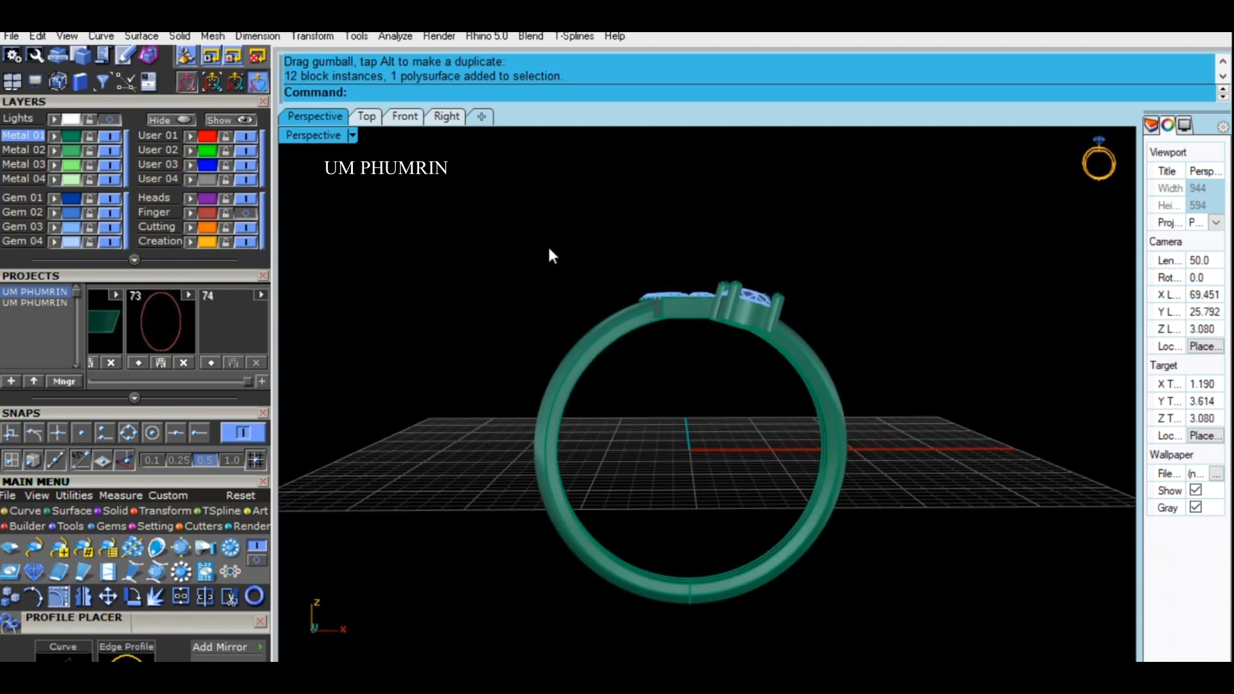
# Step: Insert the finger circle from project item 73 to check the gem head's height in the Front view, and hide the Finger layer
pyautogui.click(404, 116)
pyautogui.scroll(3, 681, 297)
pyautogui.click(671, 302)
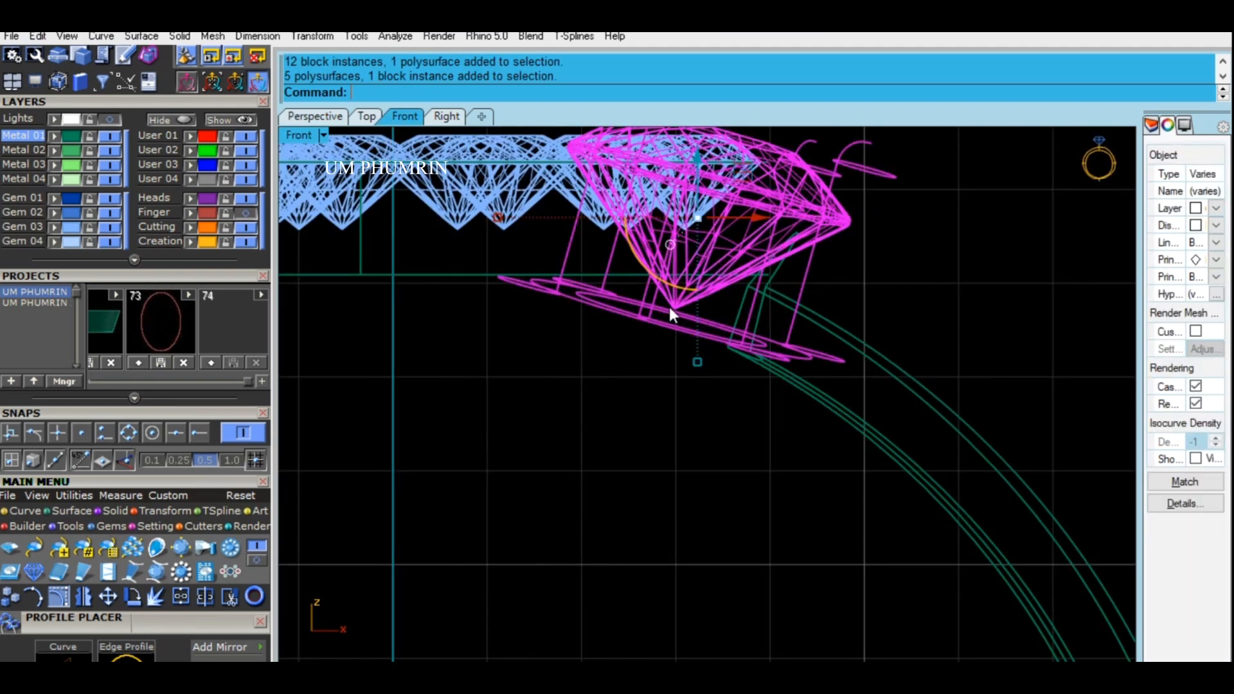
pyautogui.scroll(-3, 669, 304)
pyautogui.click(225, 213)
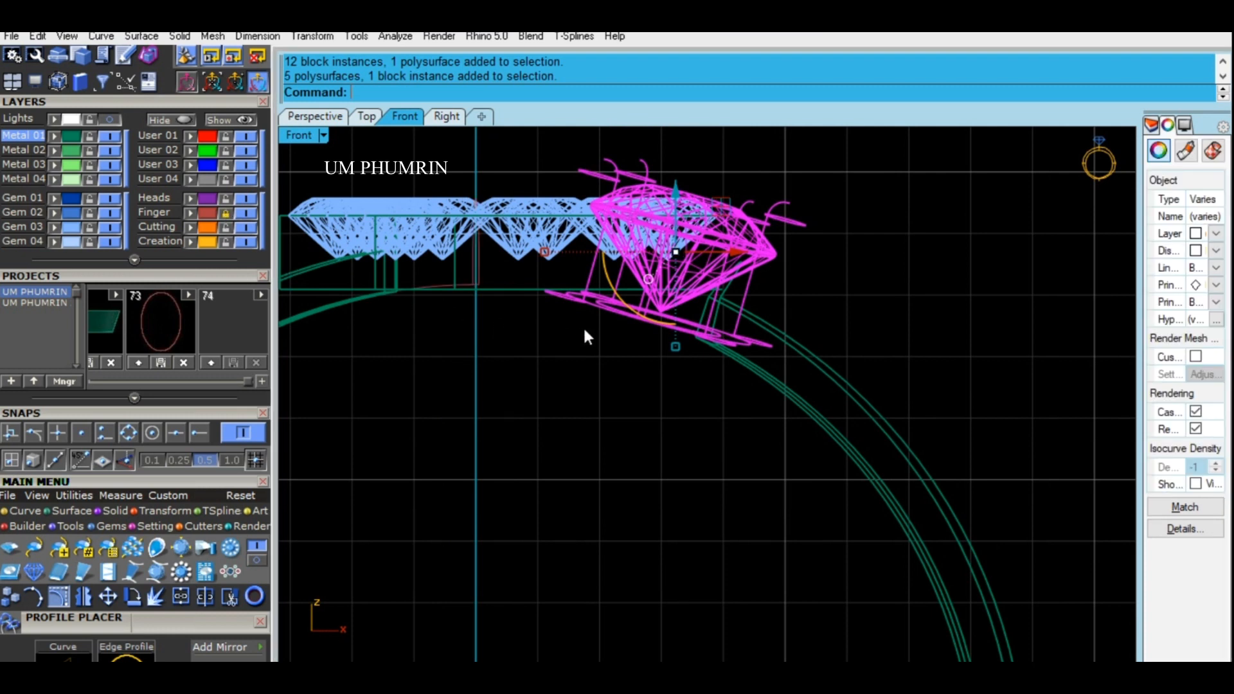
pyautogui.click(584, 325)
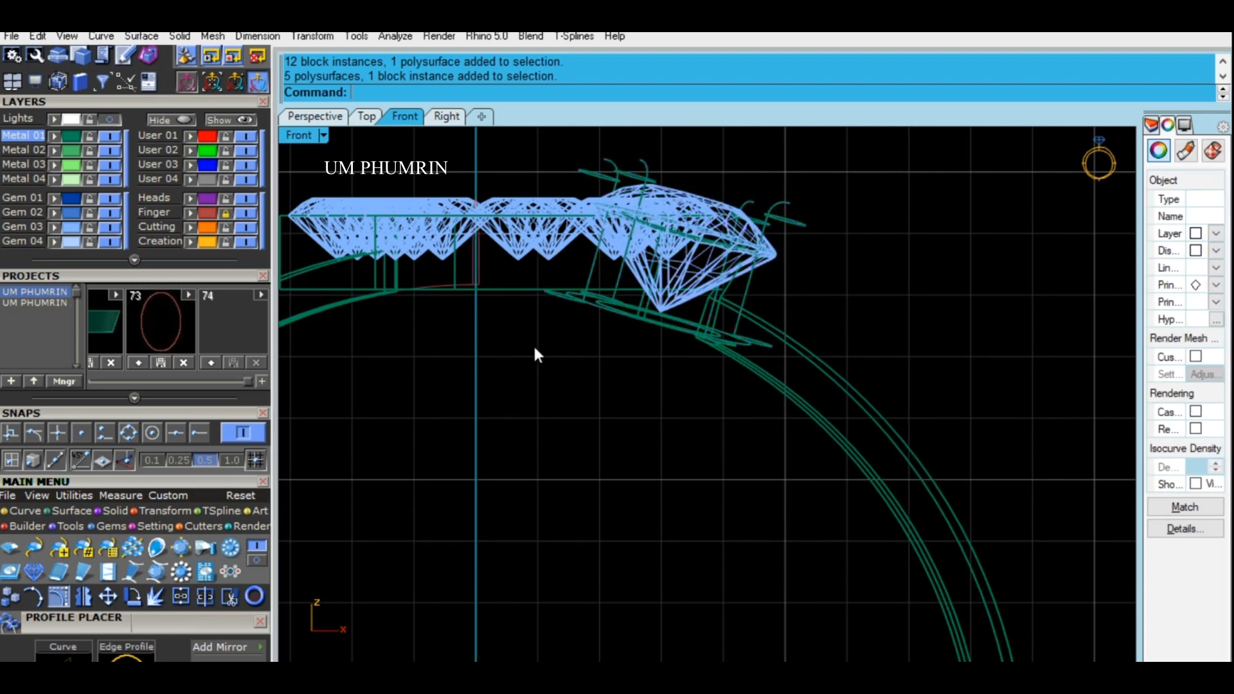
pyautogui.click(163, 316)
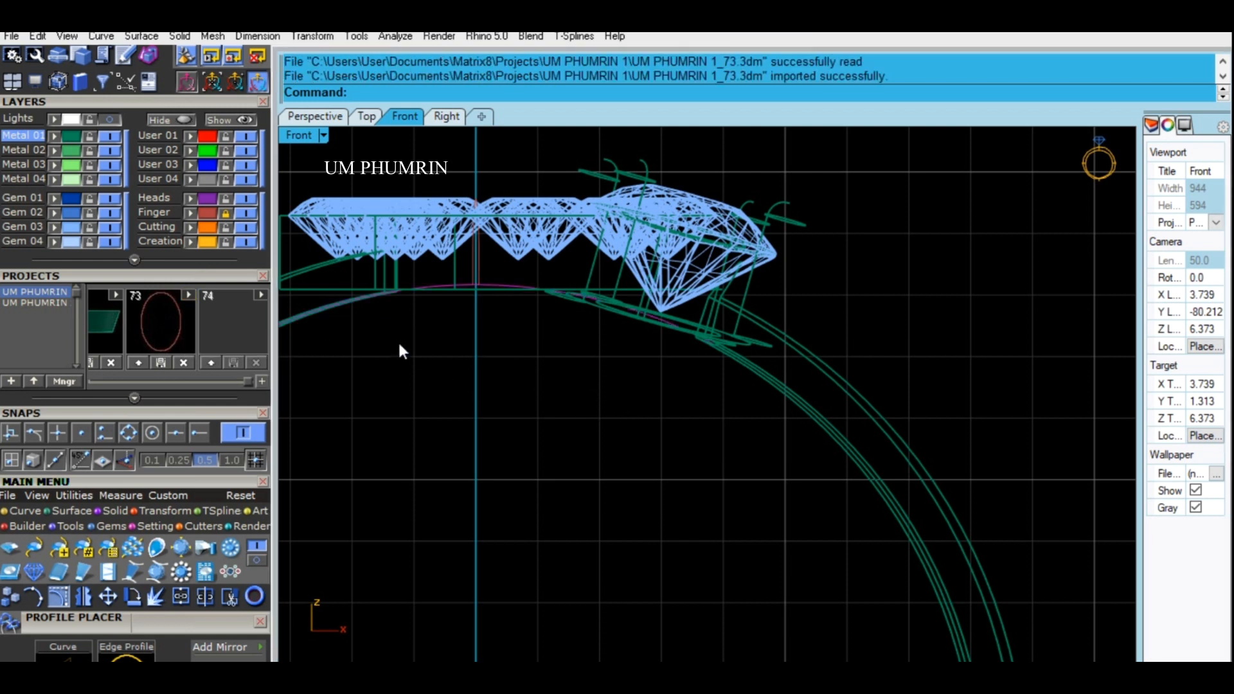
pyautogui.click(246, 213)
# Step: Examine the ring's top up close in the Perspective view and save the file
pyautogui.click(315, 116)
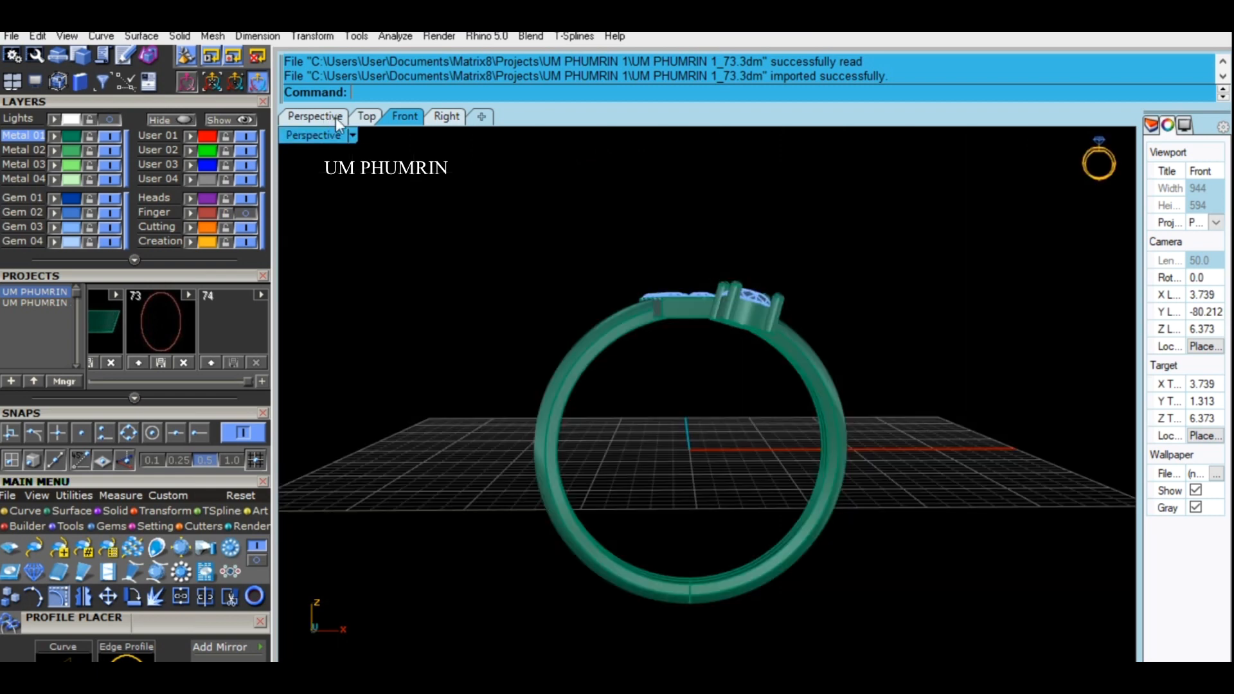
pyautogui.moveTo(732, 333); pyautogui.dragTo(669, 360, button='right')
pyautogui.scroll(6, 699, 321)
pyautogui.moveTo(700, 311); pyautogui.dragTo(663, 262, button='right')
pyautogui.scroll(4, 771, 284)
pyautogui.click(662, 261)
pyautogui.scroll(5, 664, 259)
pyautogui.moveTo(677, 206); pyautogui.dragTo(695, 220)
pyautogui.click(870, 272)
pyautogui.scroll(-7, 870, 274)
pyautogui.moveTo(871, 278); pyautogui.dragTo(793, 407, button='right')
pyautogui.hotkey('ctrl', 's')
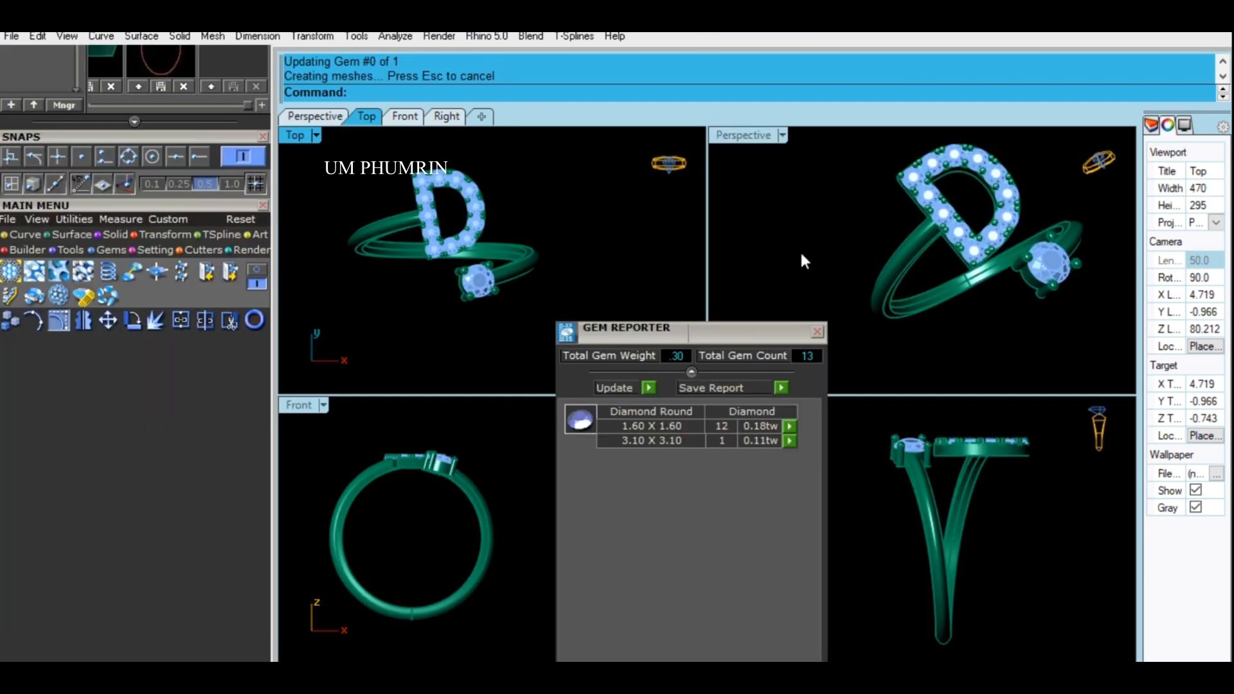
# Step: Close the Gem Reporter and save the finished ring file, reviewing the model in the Perspective view
pyautogui.click(817, 332)
pyautogui.click(818, 331)
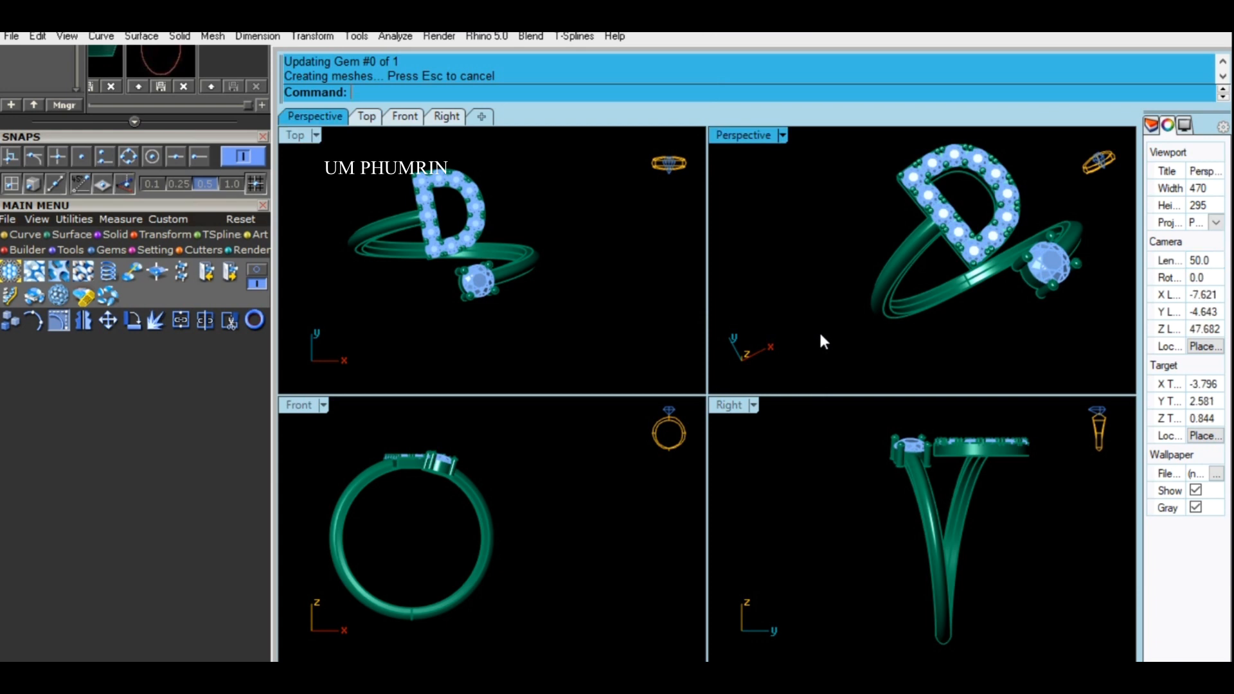
pyautogui.moveTo(802, 334); pyautogui.dragTo(736, 136, button='right')
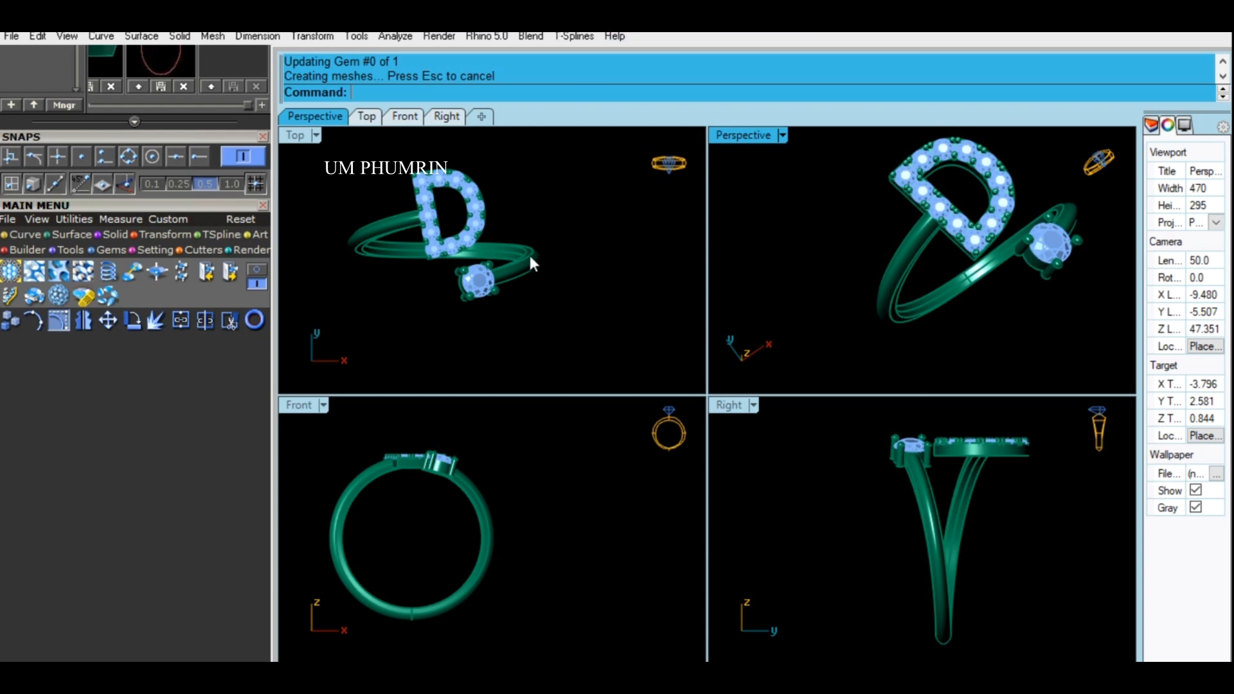
pyautogui.click(621, 236)
pyautogui.hotkey('ctrl', 's')
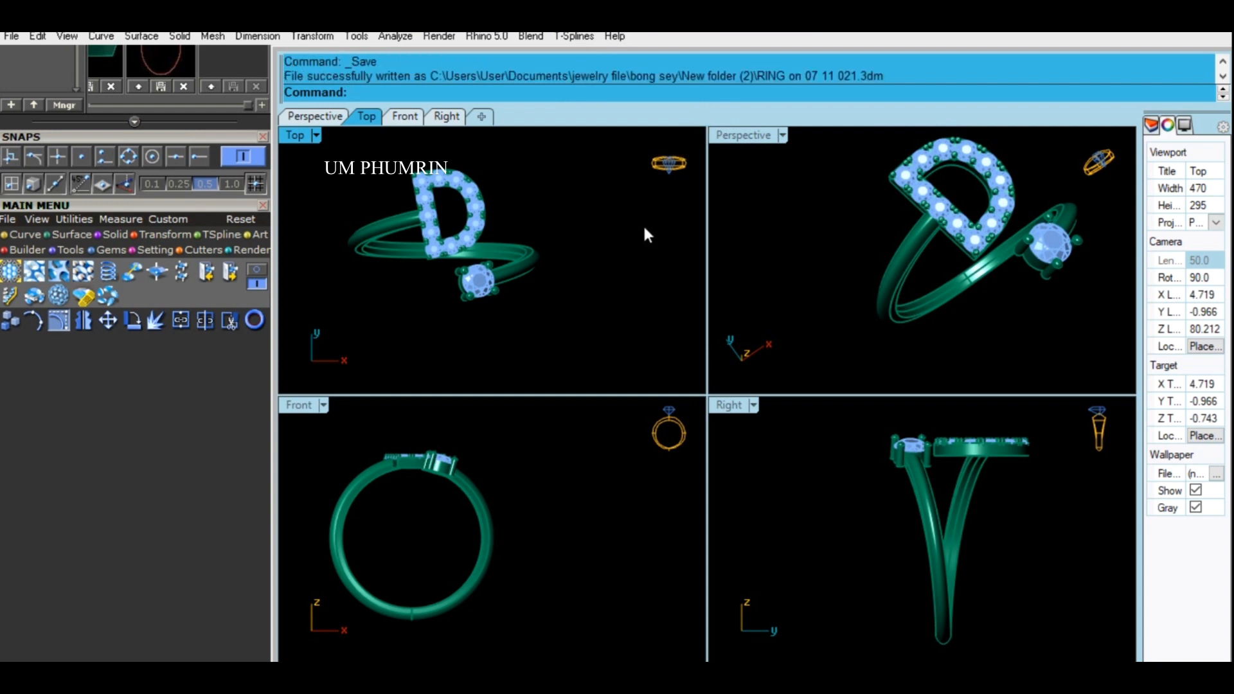
pyautogui.moveTo(932, 309); pyautogui.dragTo(909, 264, button='right')
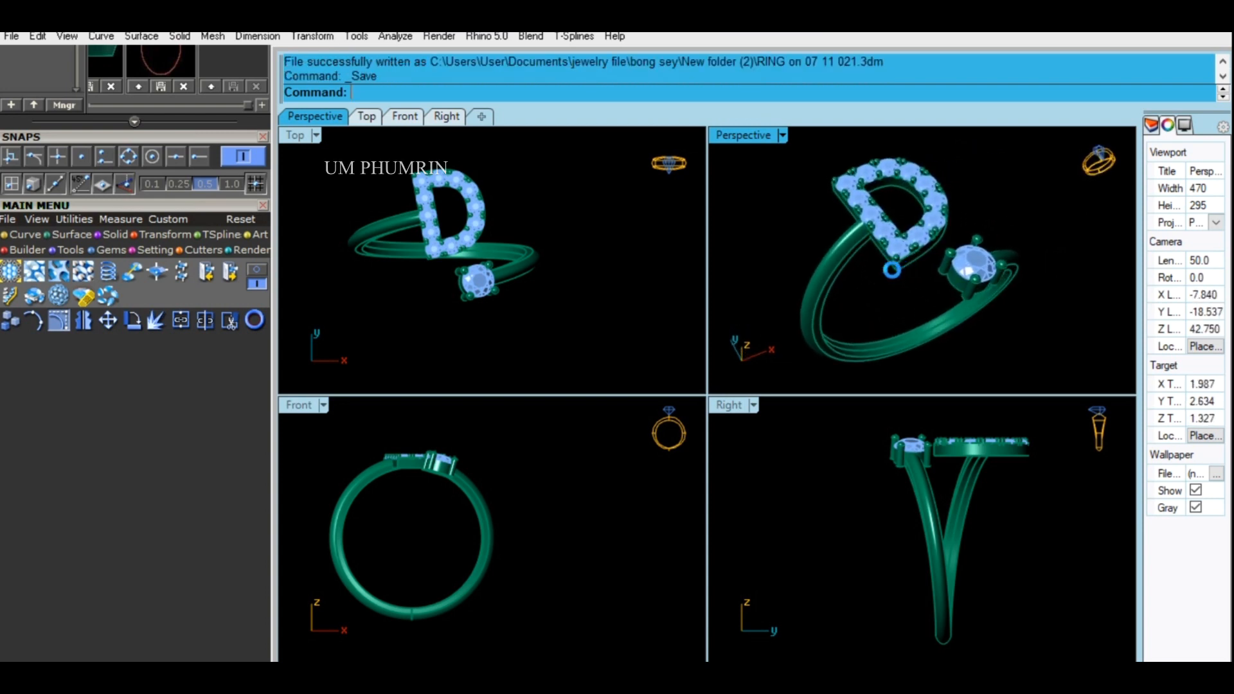